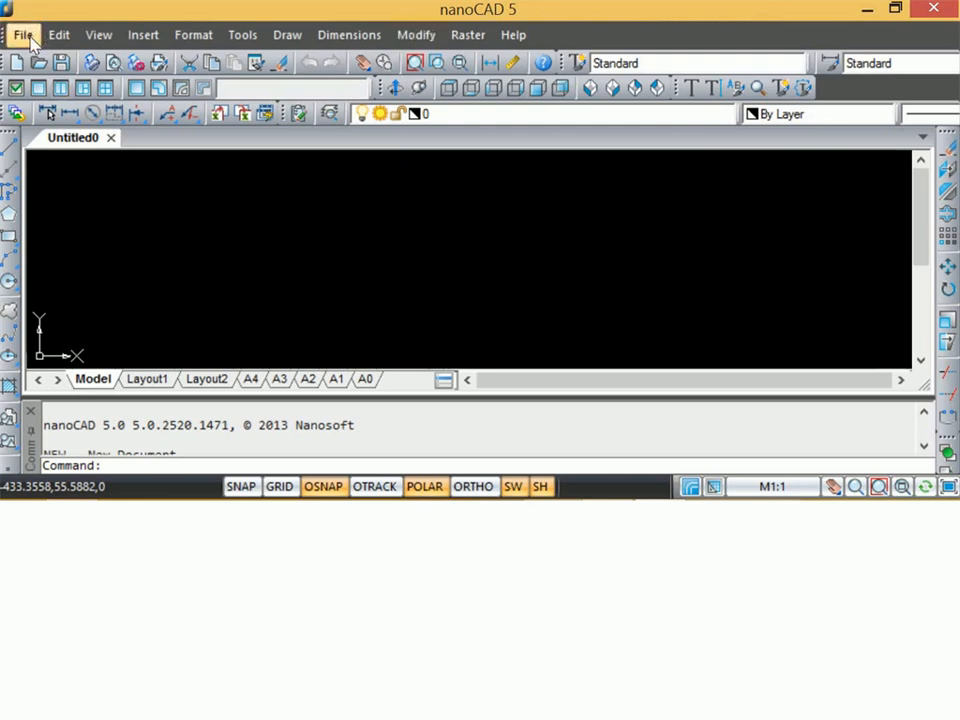
# Step: Create a new drawing and start the LIMITS command in it
pyautogui.click(23, 35)
pyautogui.click(50, 63)
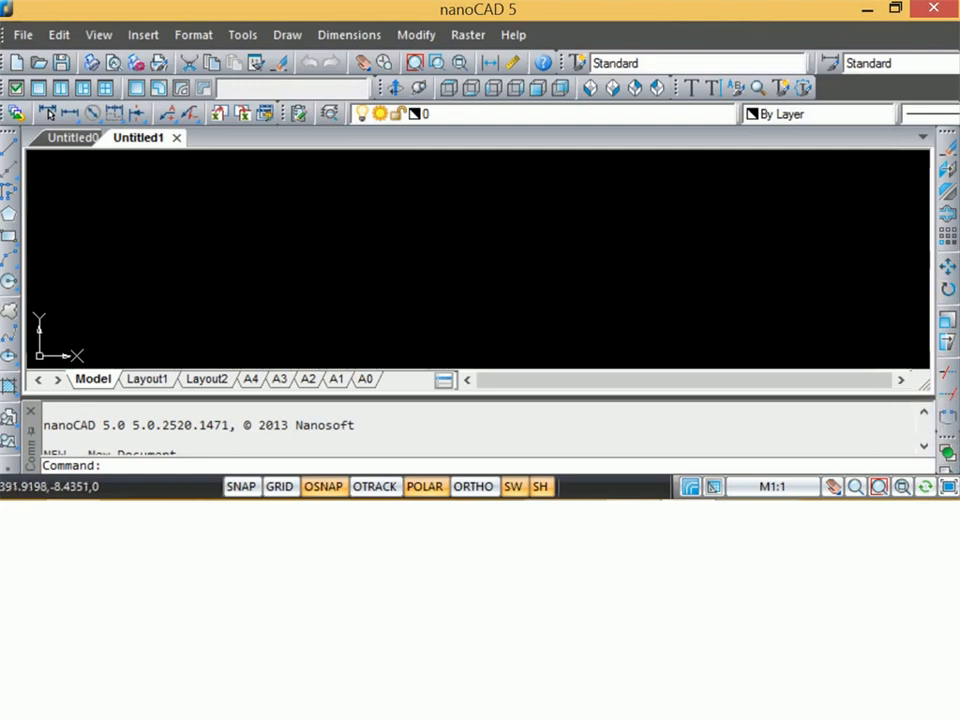
pyautogui.click(121, 466)
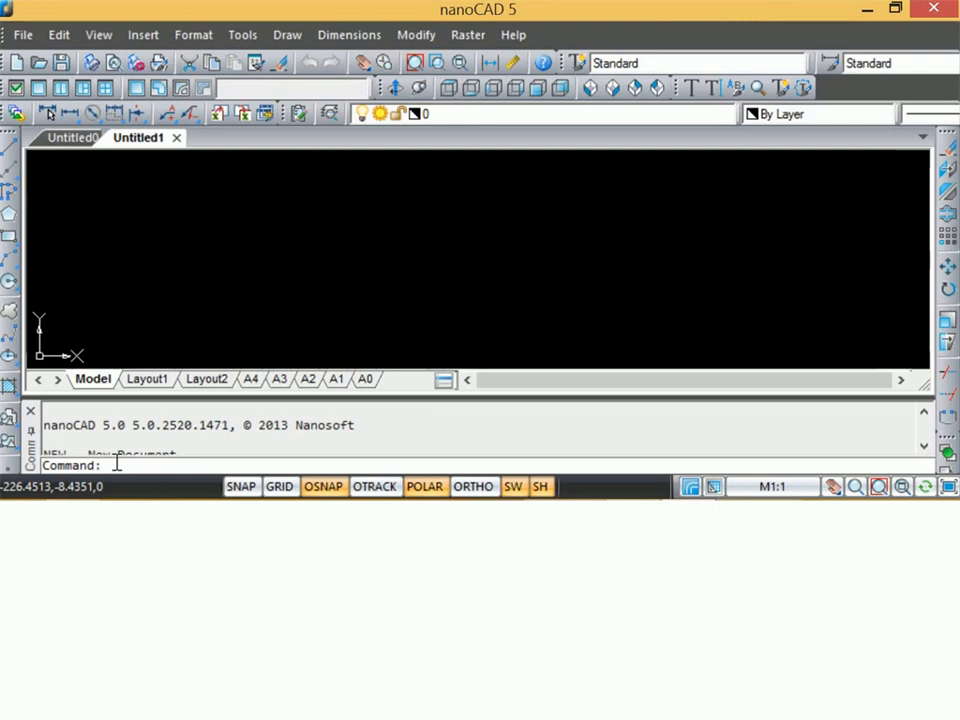
pyautogui.write('limi')
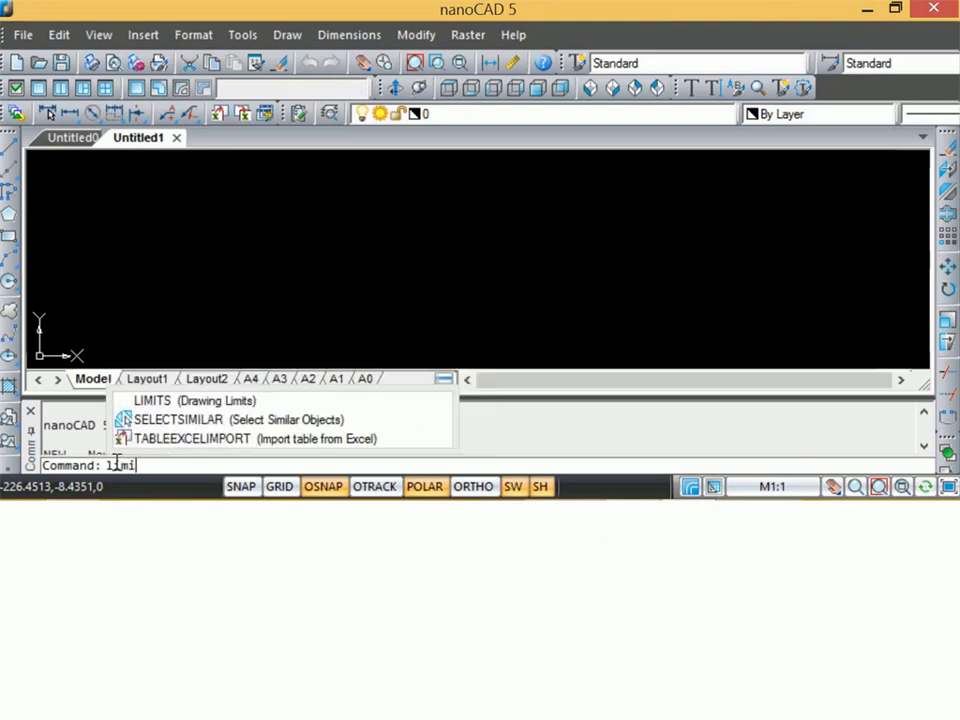
pyautogui.press('Down')
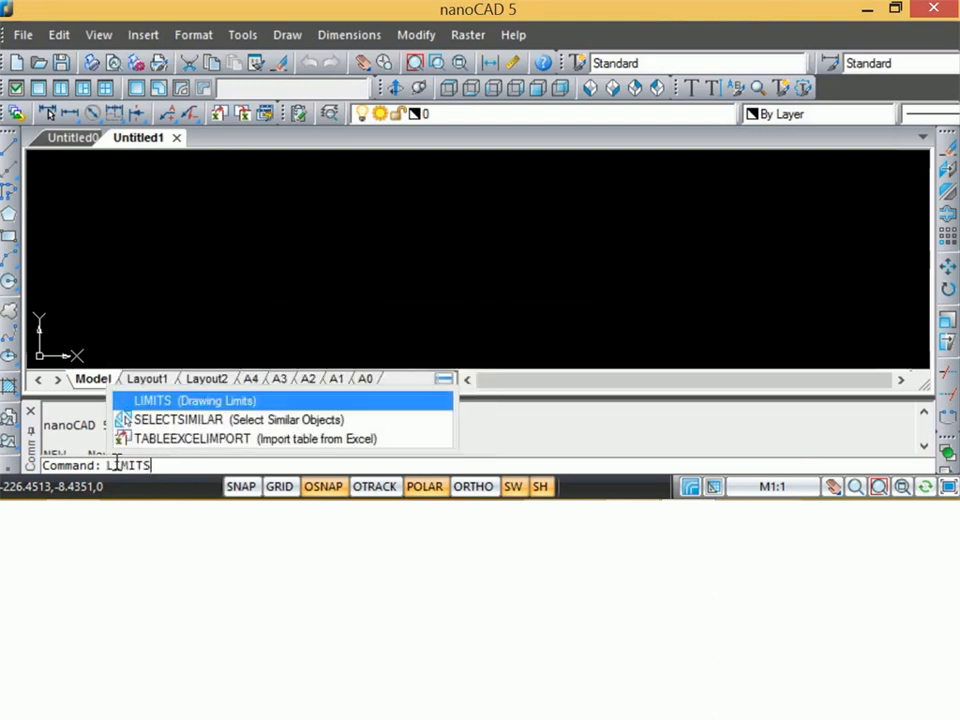
pyautogui.press('Return')
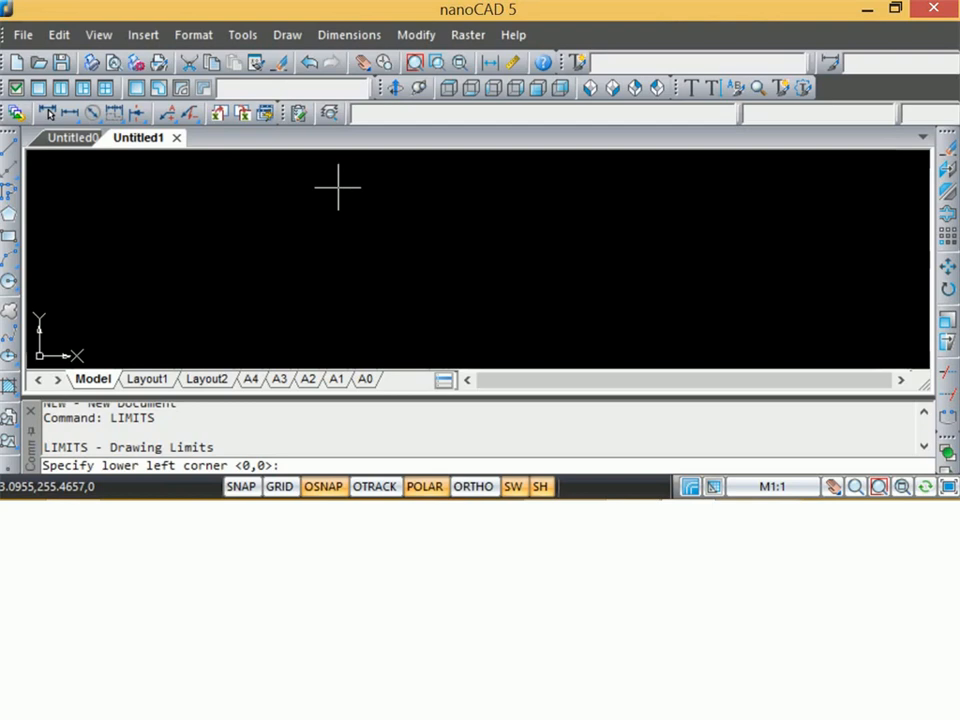
# Step: Turn on the grid display and grid snapping while the limits command is running
pyautogui.click(270, 487)
pyautogui.click(242, 486)
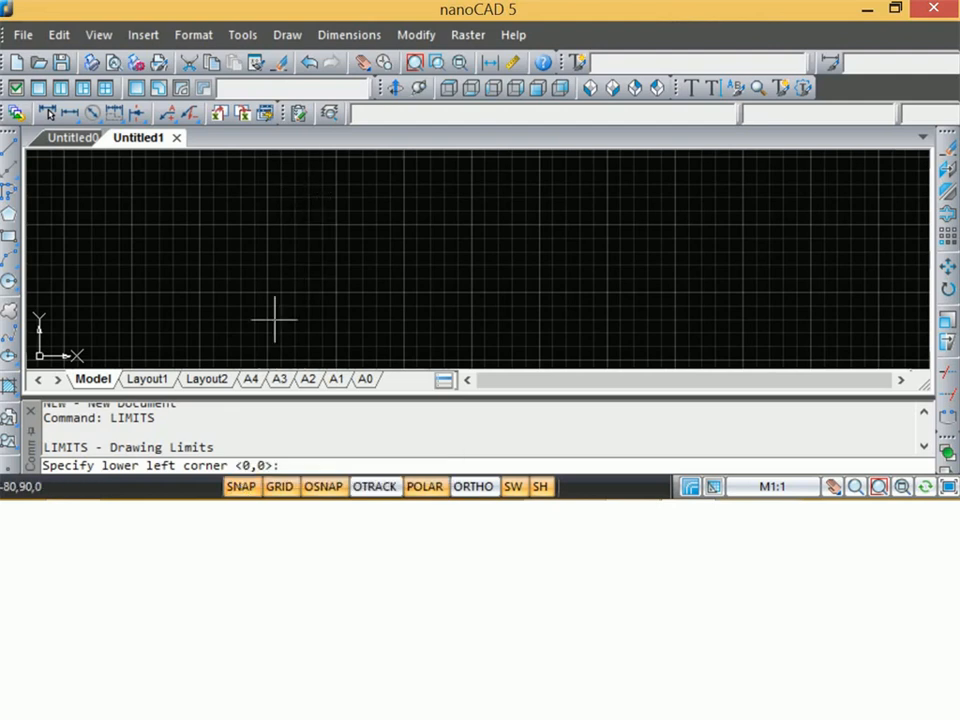
pyautogui.scroll(-2, 287, 288)
pyautogui.scroll(-1, 287, 288)
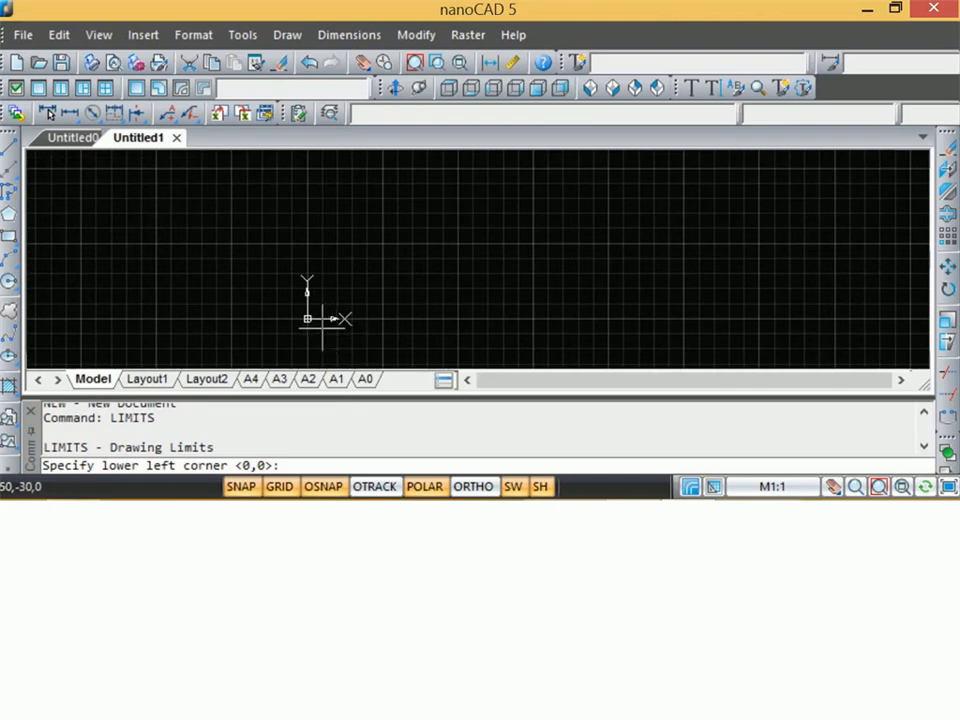
pyautogui.scroll(2, 326, 321)
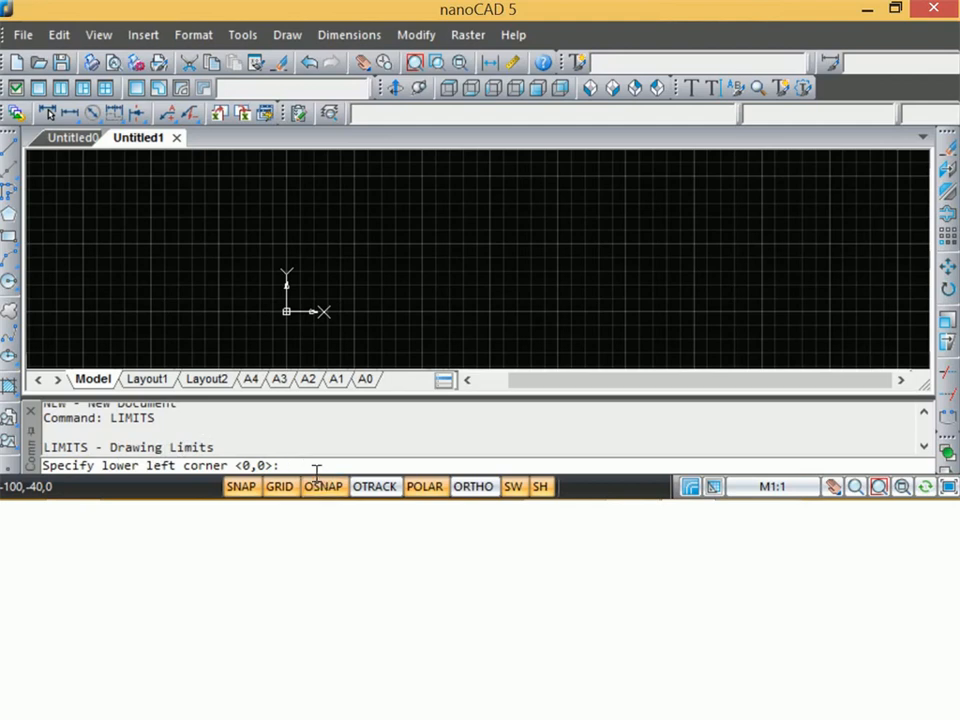
# Step: Set the drawing limits with the lower left corner at 0,0 and the upper right corner at 1189,841
pyautogui.write('0,')
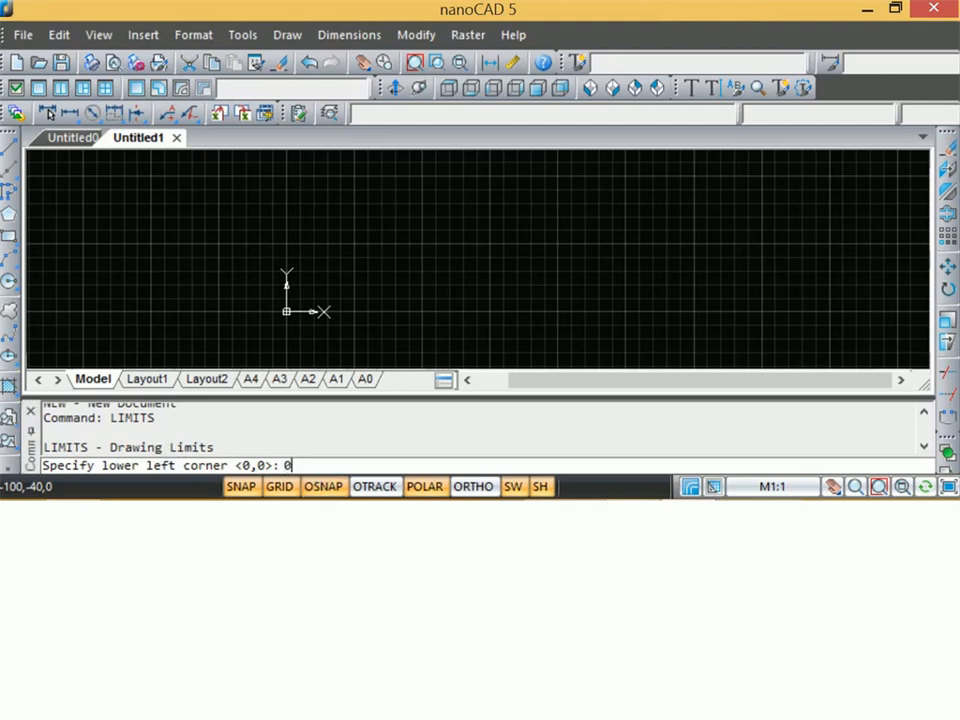
pyautogui.write('0')
pyautogui.press('Return')
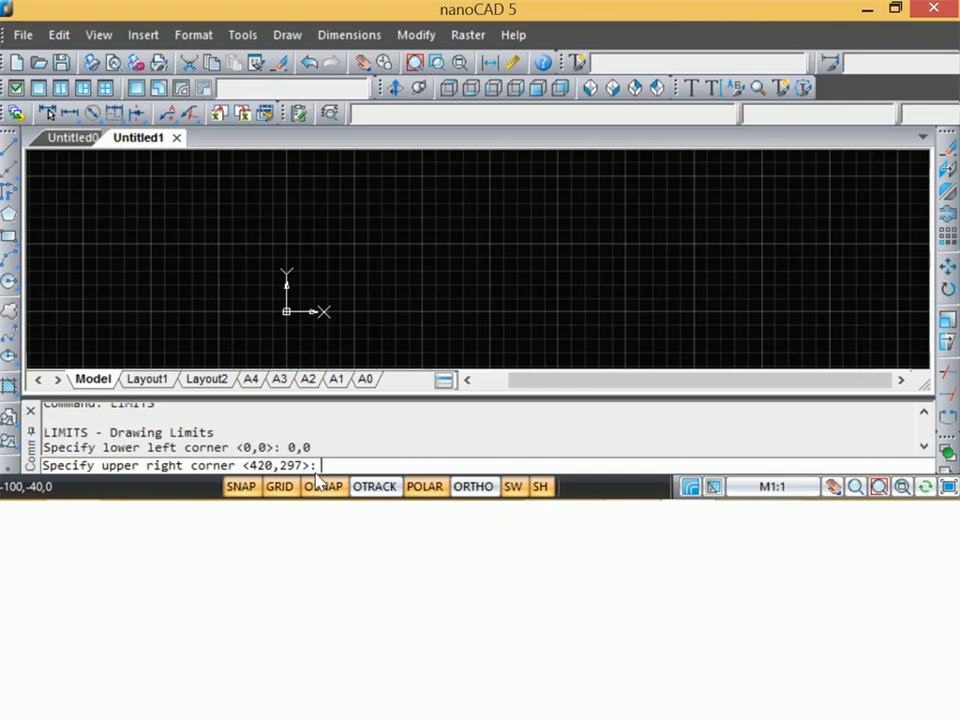
pyautogui.write('1189,841')
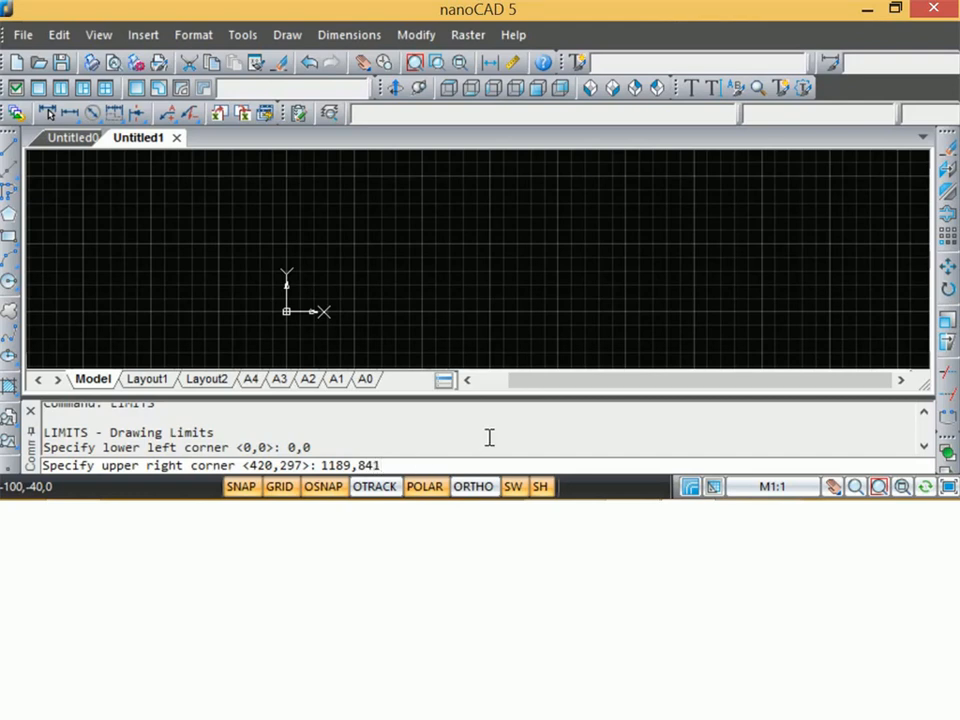
pyautogui.press('Return')
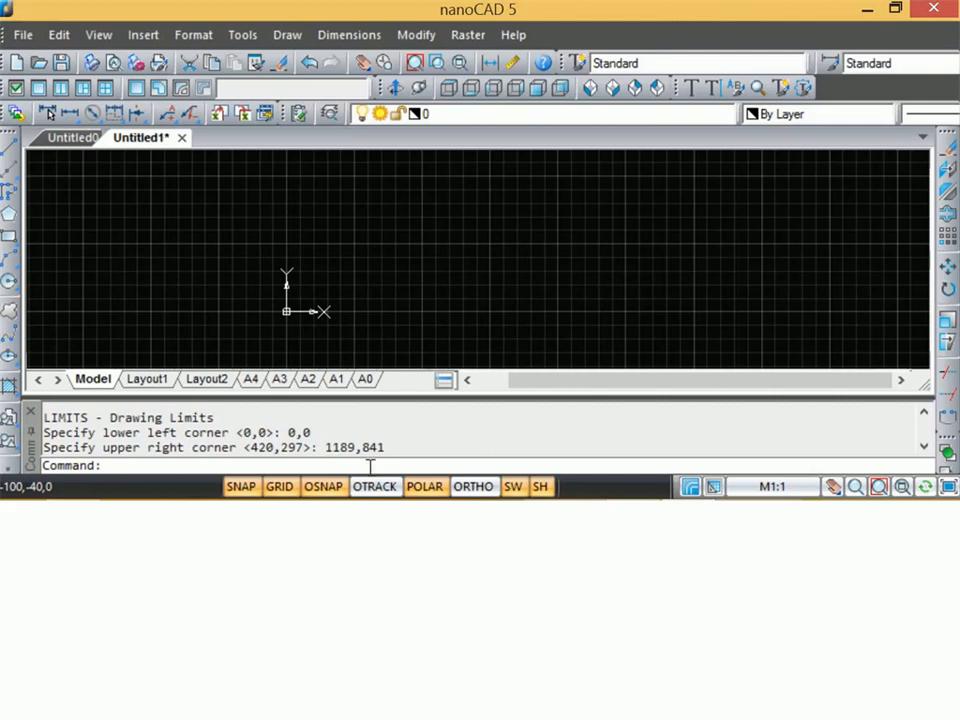
# Step: Set the grid limits from the grid options, with corners at 0,0 and 1189,841
pyautogui.scroll(-3, 540, 170)
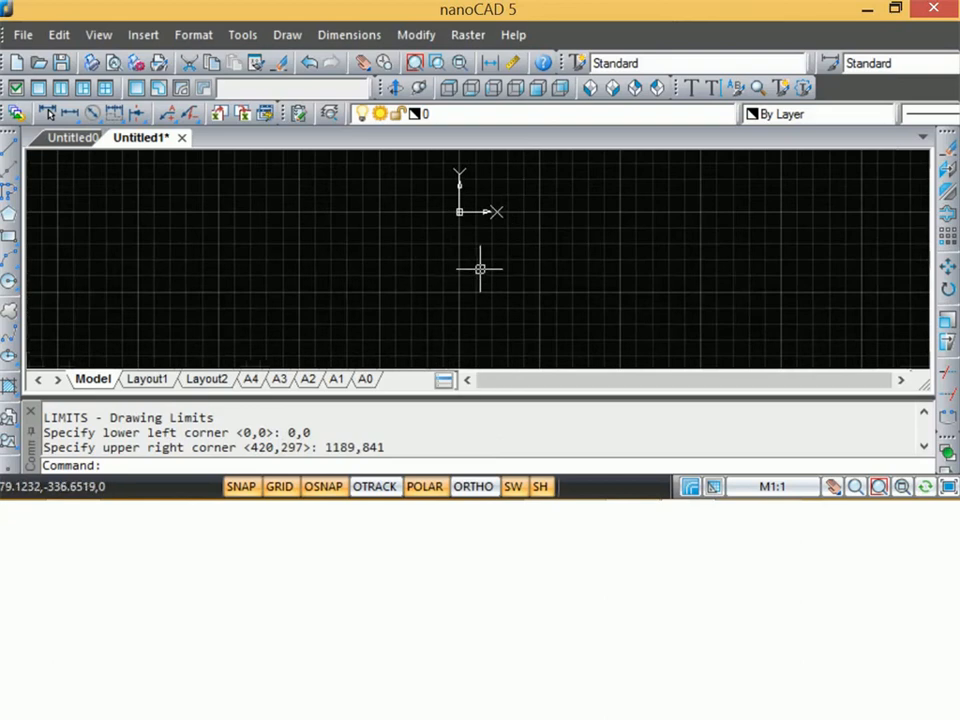
pyautogui.rightClick(281, 487)
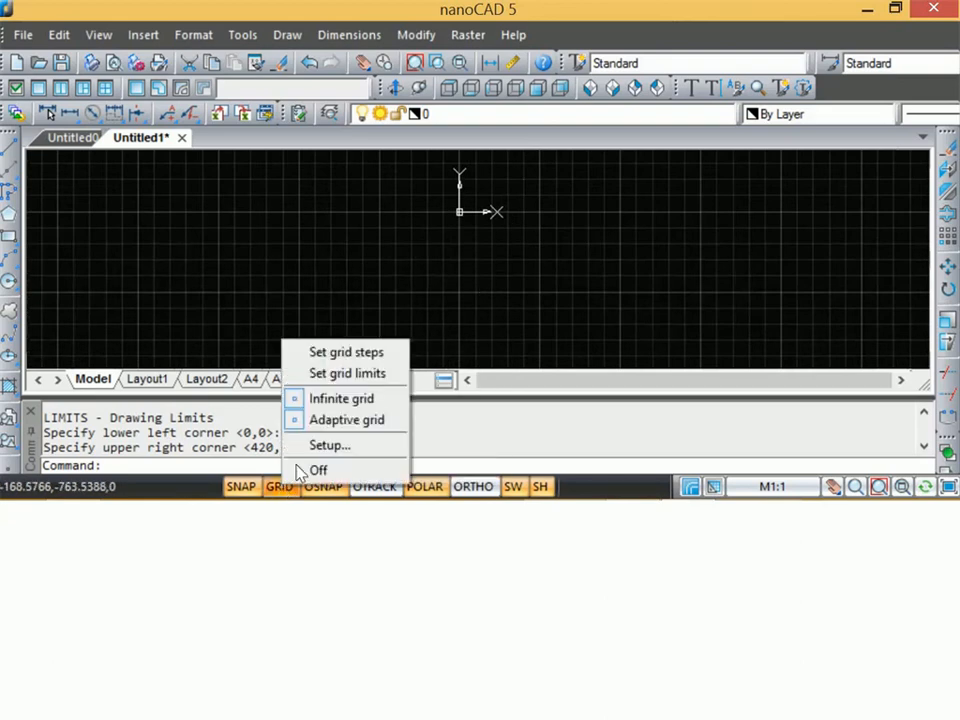
pyautogui.click(357, 376)
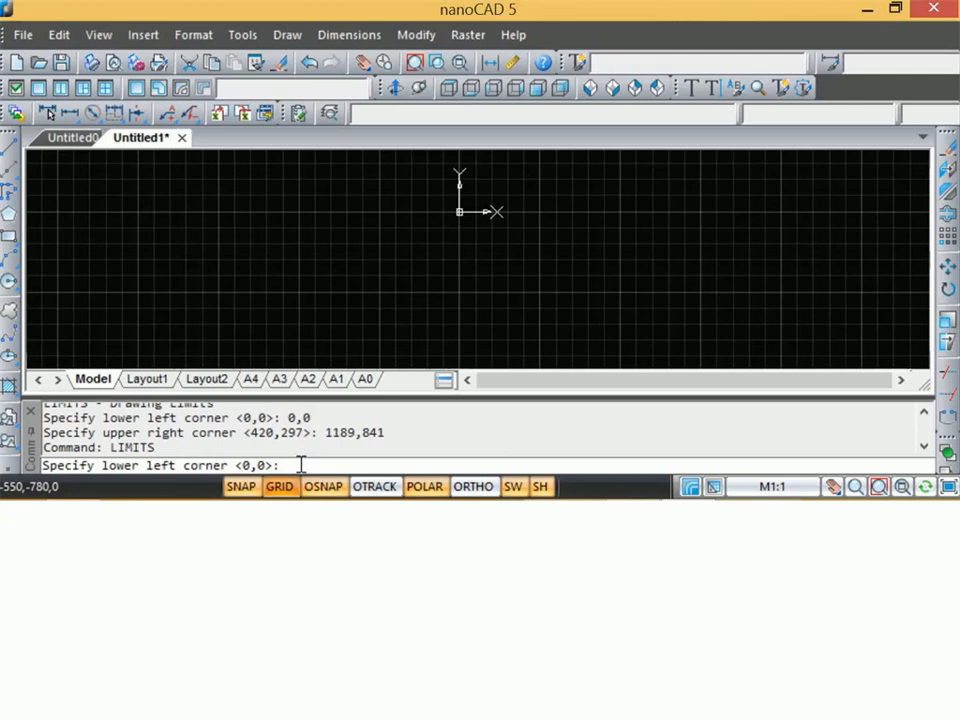
pyautogui.write('0,0')
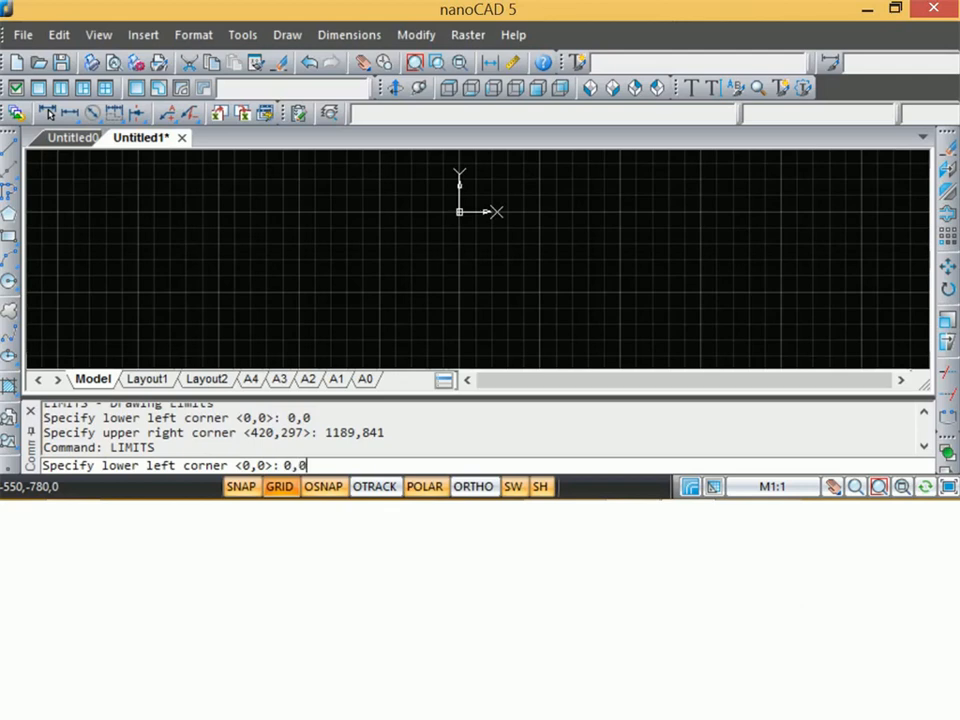
pyautogui.press('Return')
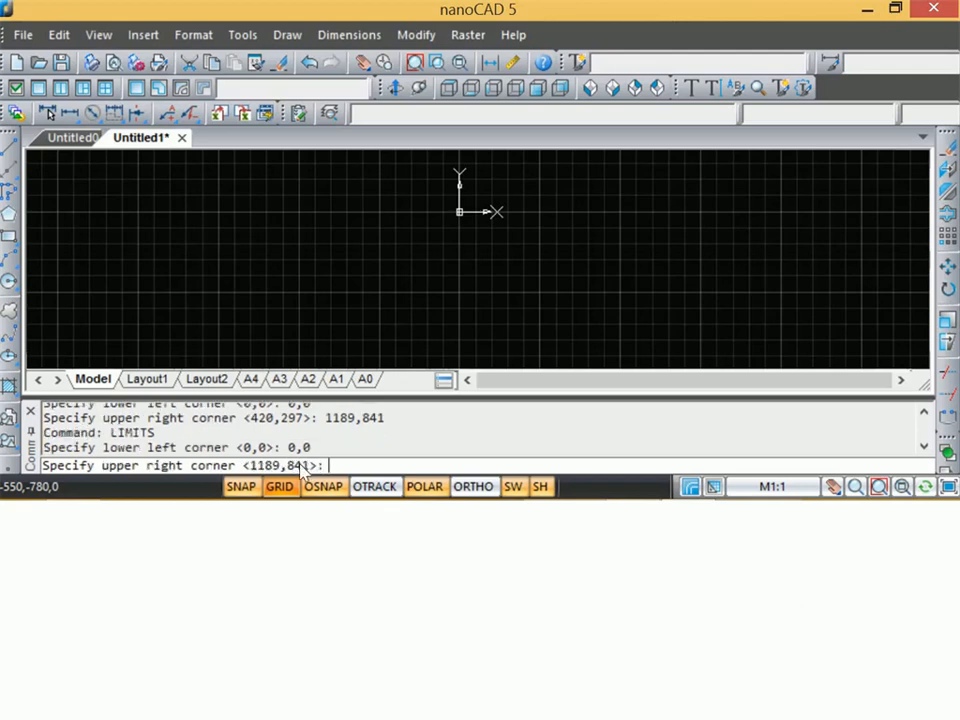
pyautogui.write('1189,841')
pyautogui.press('Return')
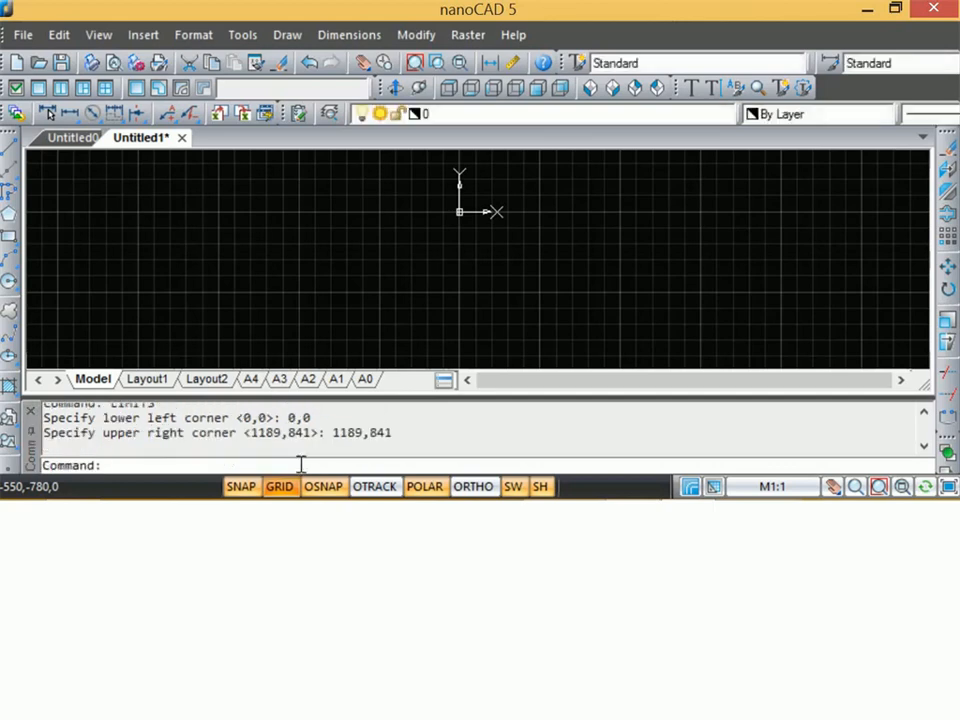
# Step: Draw a rectangle by two points from 0,0 to 1189,841 to outline the drawing limits
pyautogui.scroll(-5, 491, 246)
pyautogui.scroll(9, 510, 267)
pyautogui.scroll(-1, 103, 335)
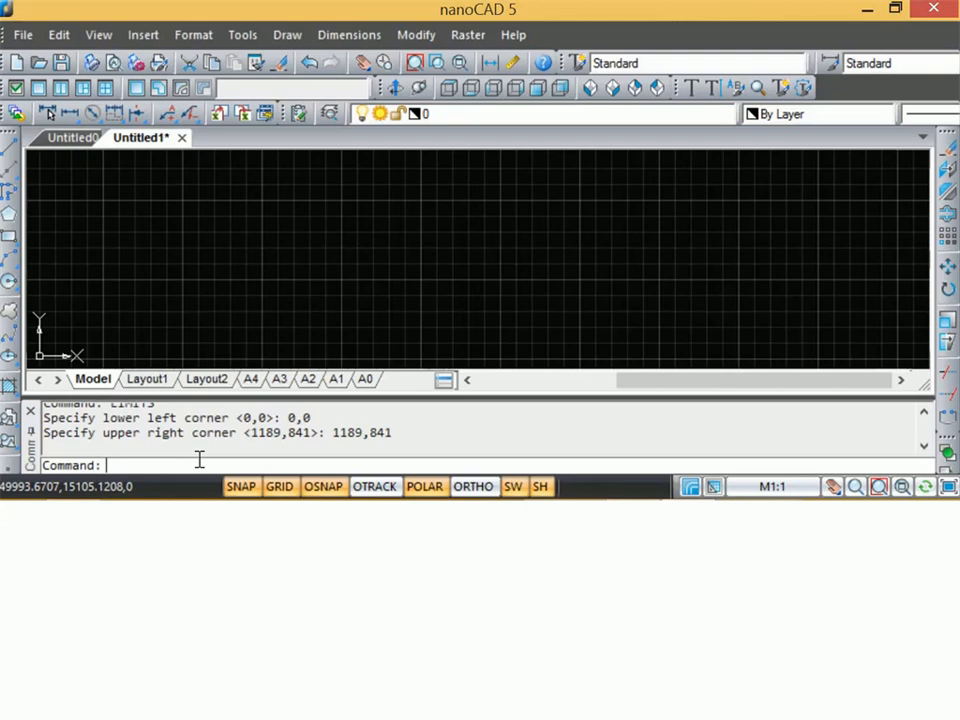
pyautogui.write('rec')
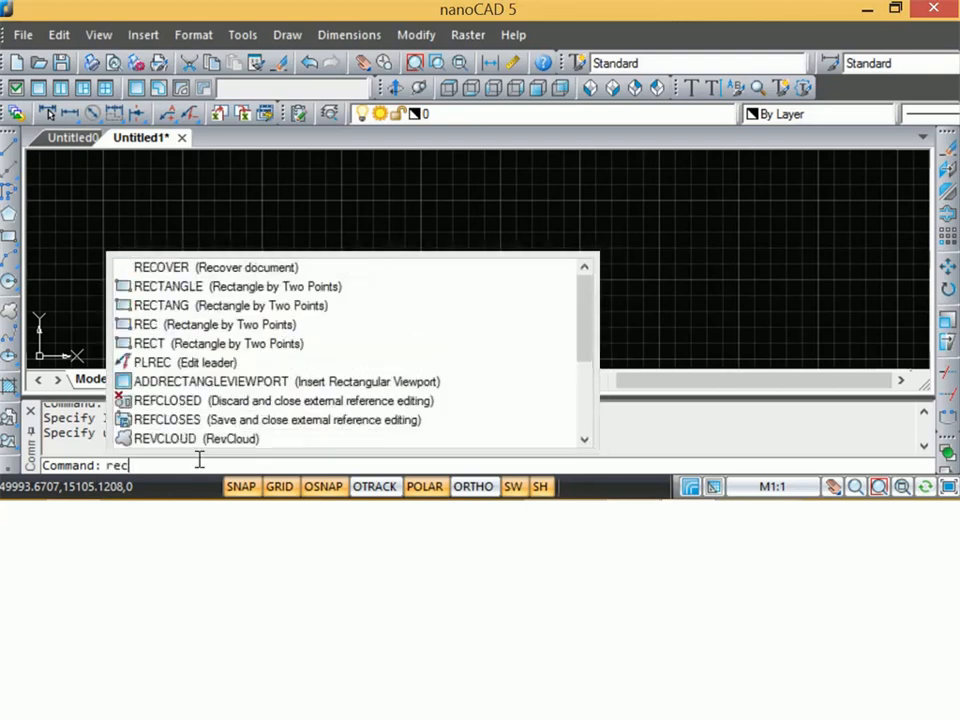
pyautogui.press('Down')
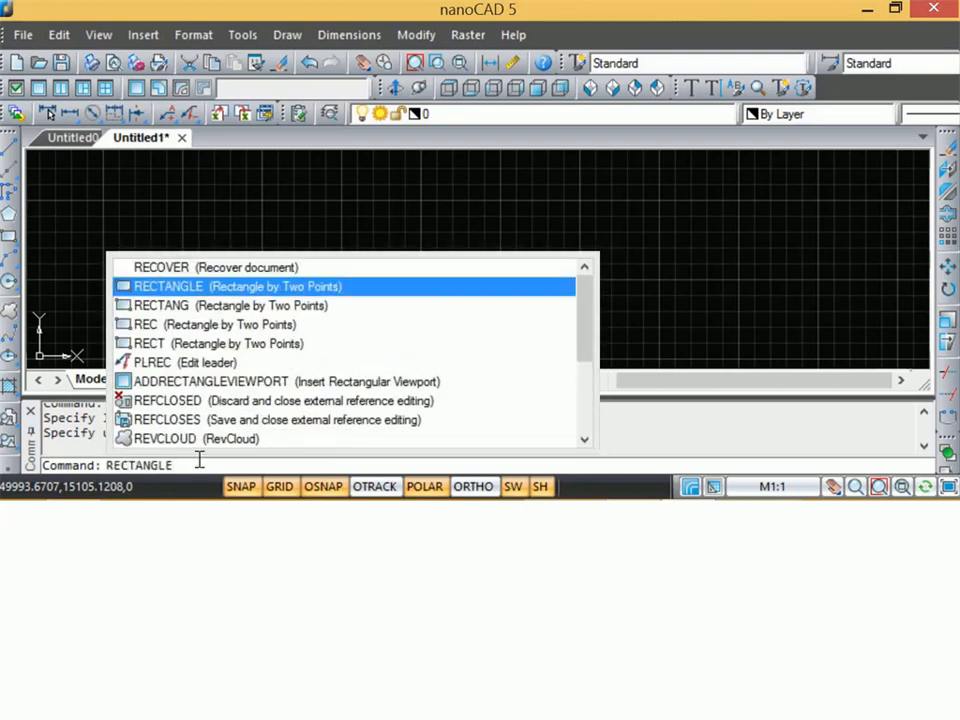
pyautogui.press('Return')
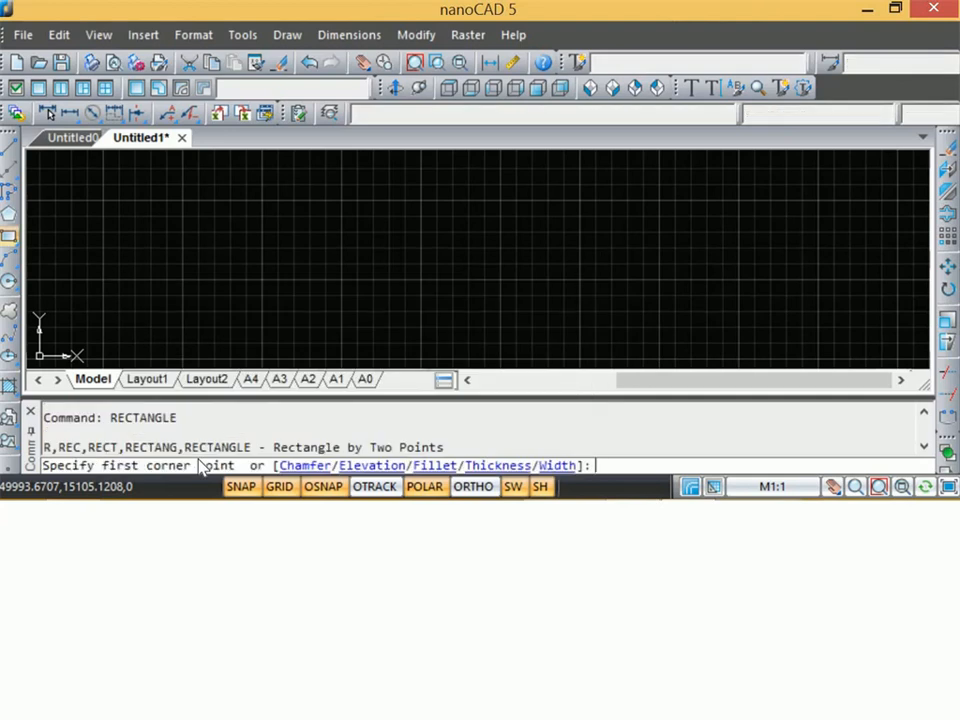
pyautogui.write('0,0')
pyautogui.press('Return')
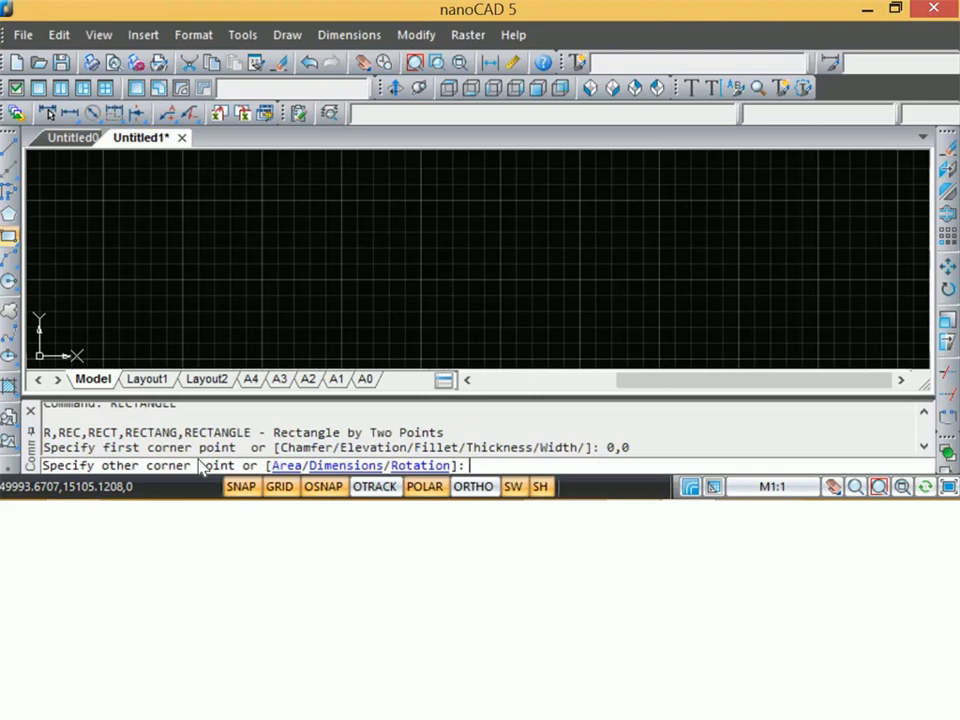
pyautogui.write('1189,841')
pyautogui.press('Return')
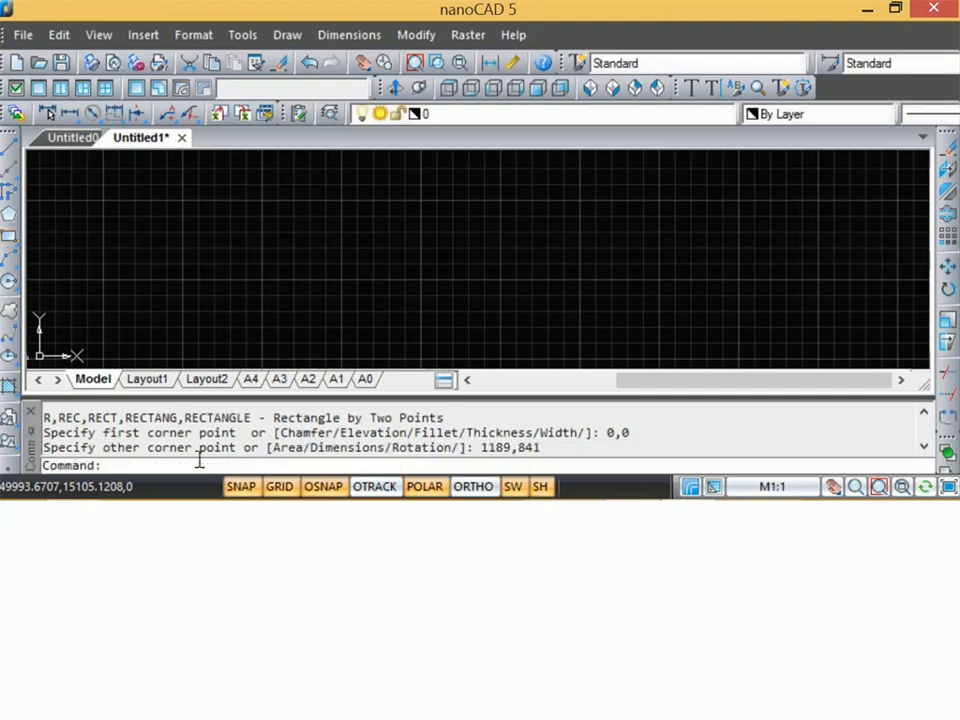
# Step: Examine the area around the origin at different zoom levels to locate the limits rectangle
pyautogui.scroll(-6, 355, 259)
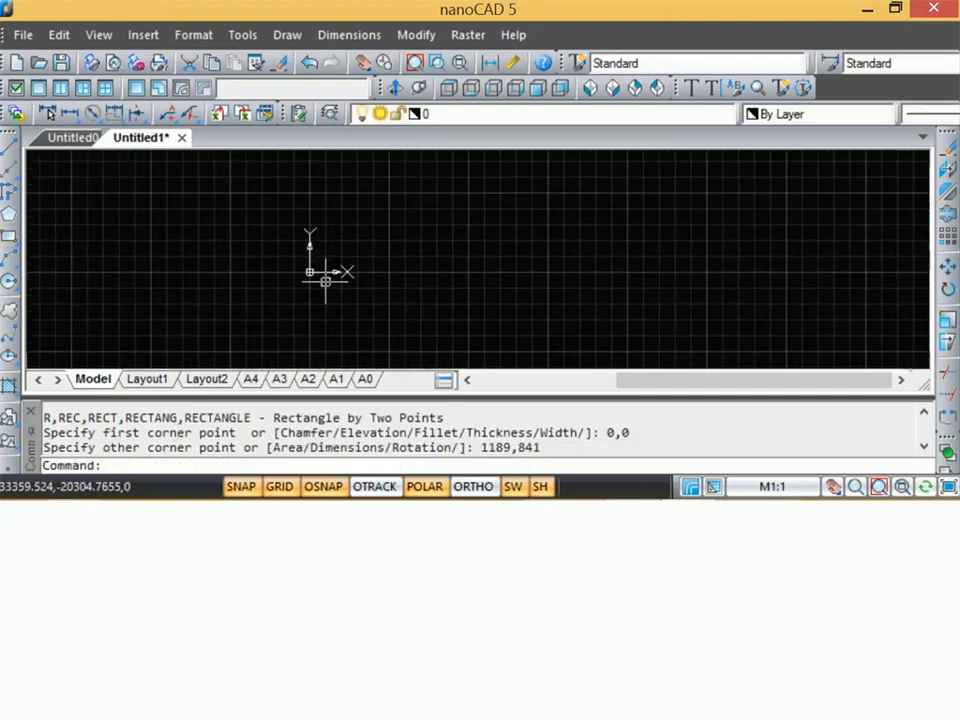
pyautogui.scroll(5, 308, 278)
pyautogui.scroll(6, 317, 210)
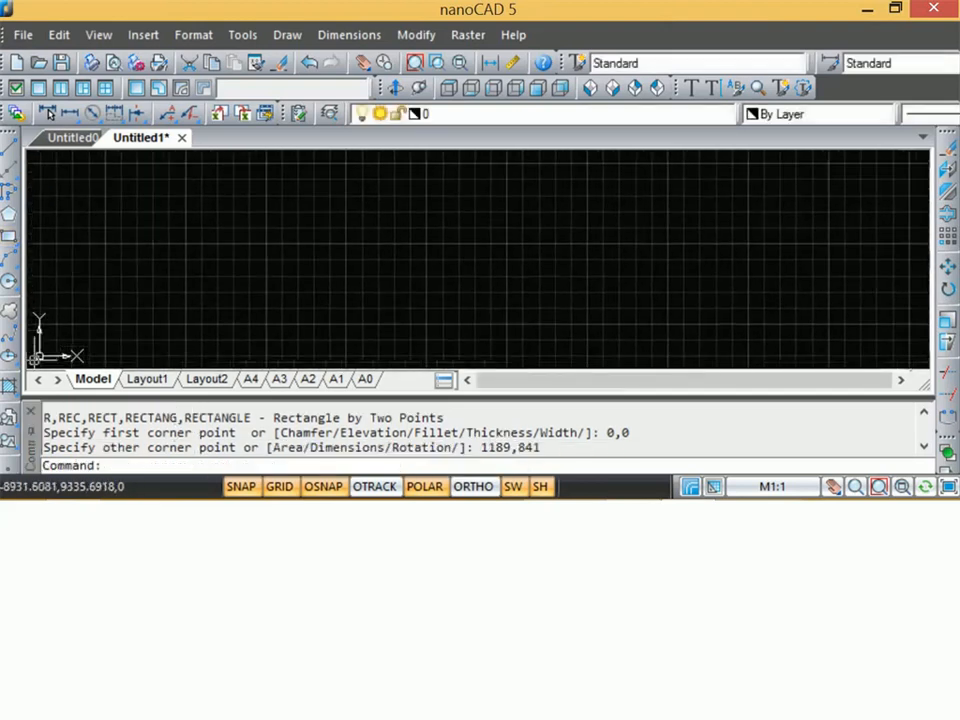
pyautogui.scroll(-3, 60, 343)
pyautogui.scroll(-5, 611, 268)
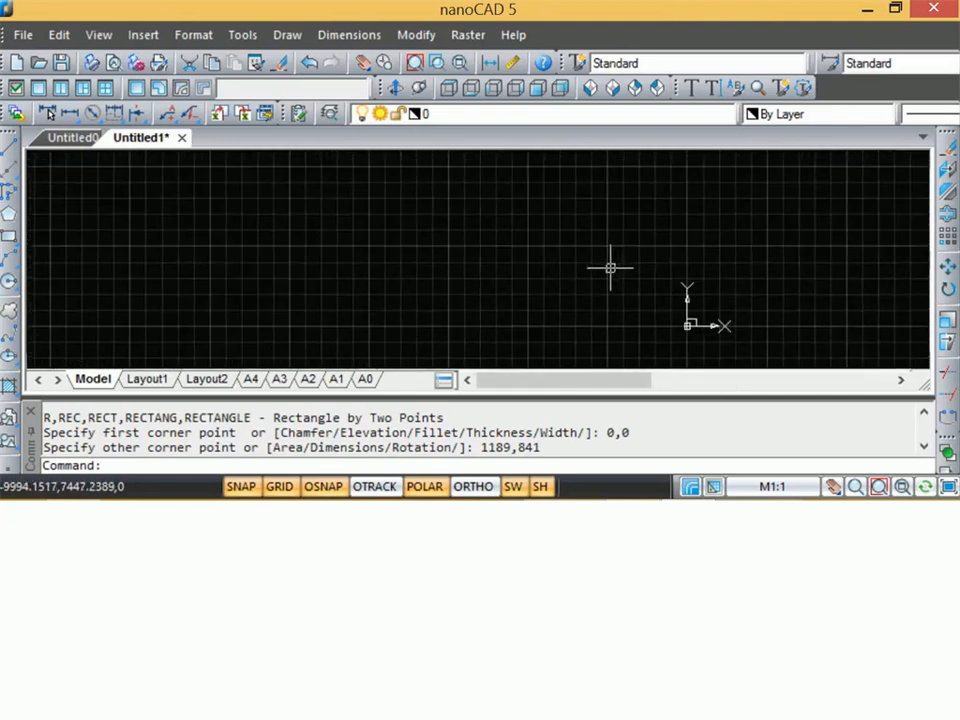
pyautogui.scroll(-8, 612, 270)
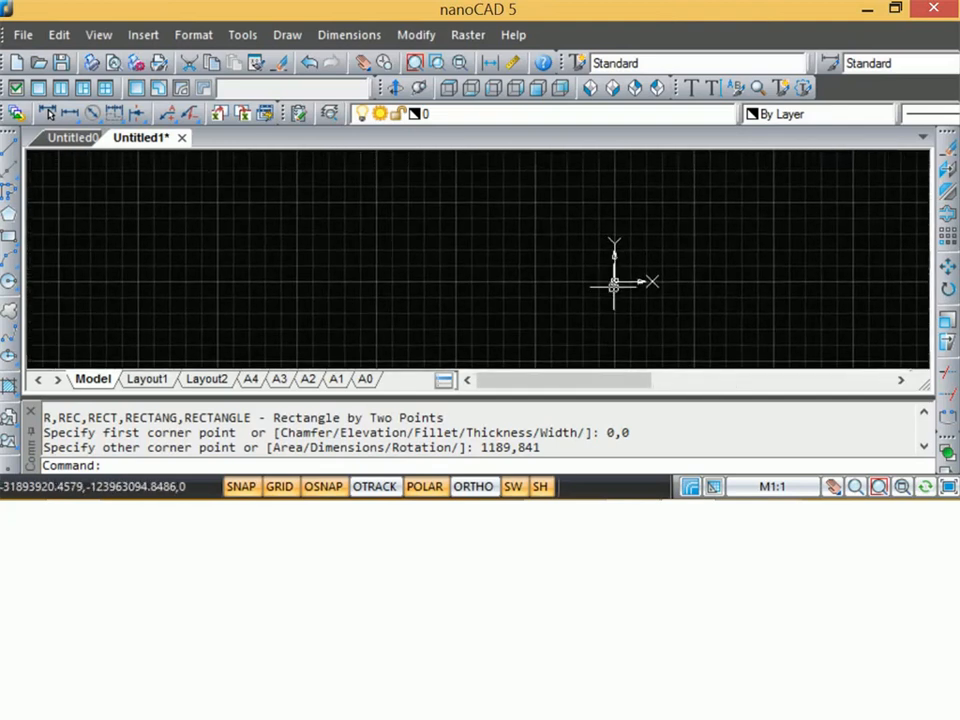
pyautogui.scroll(-5, 660, 300)
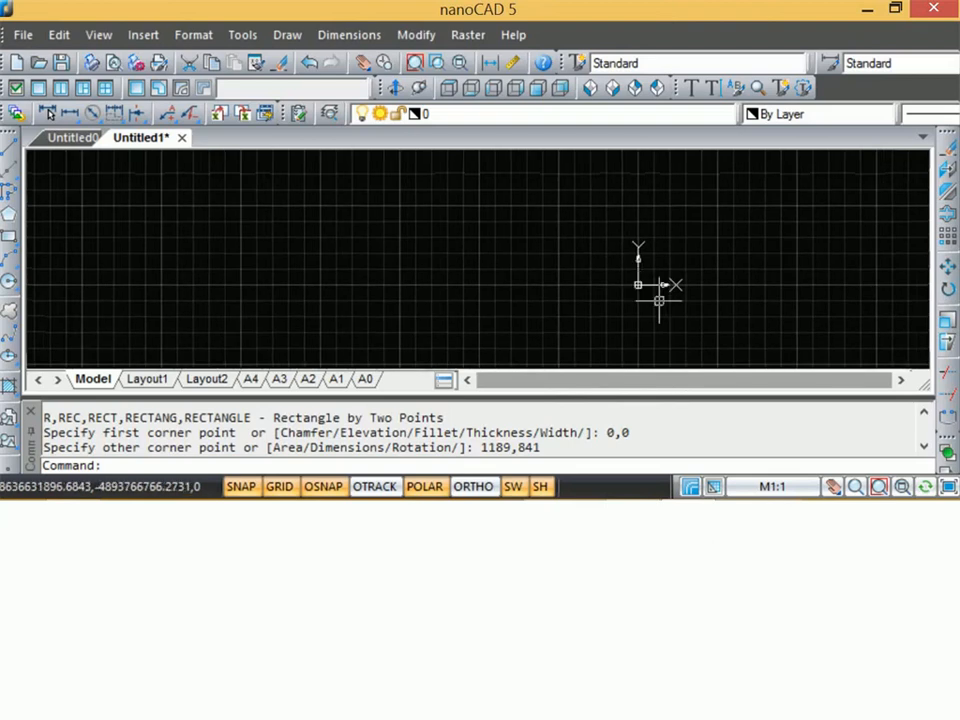
pyautogui.scroll(-4, 594, 324)
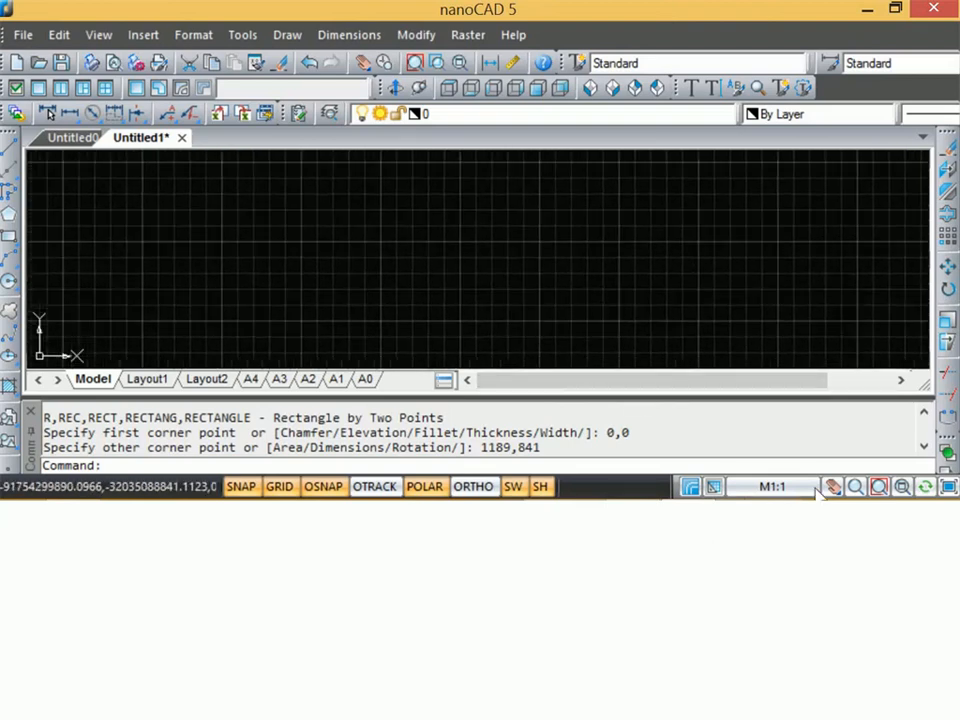
pyautogui.click(855, 487)
pyautogui.moveTo(619, 306); pyautogui.dragTo(591, 270)
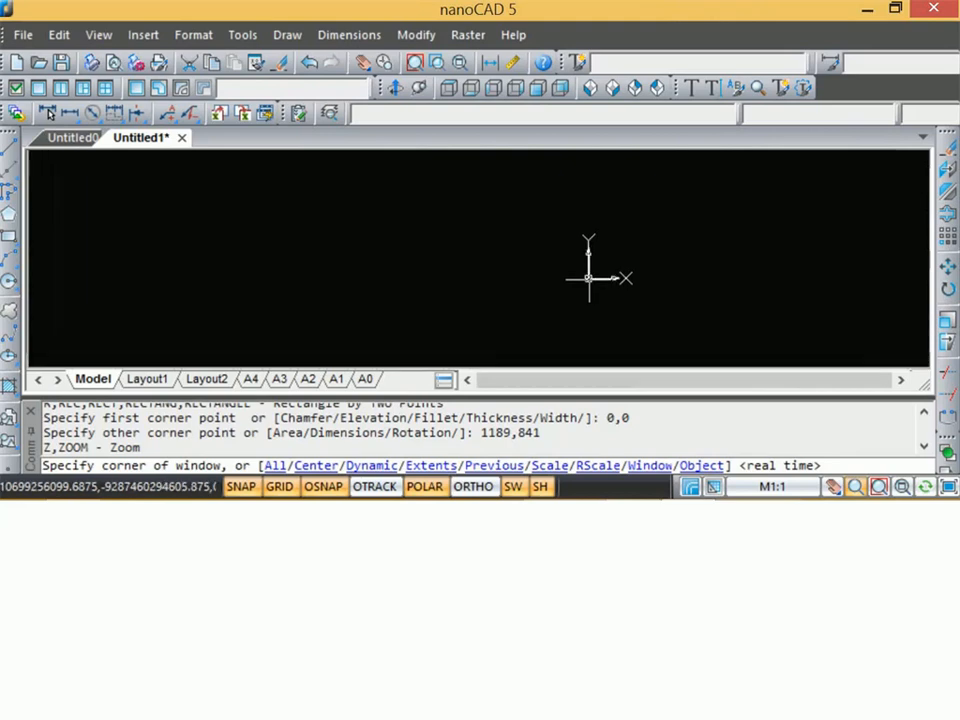
pyautogui.scroll(8, 594, 280)
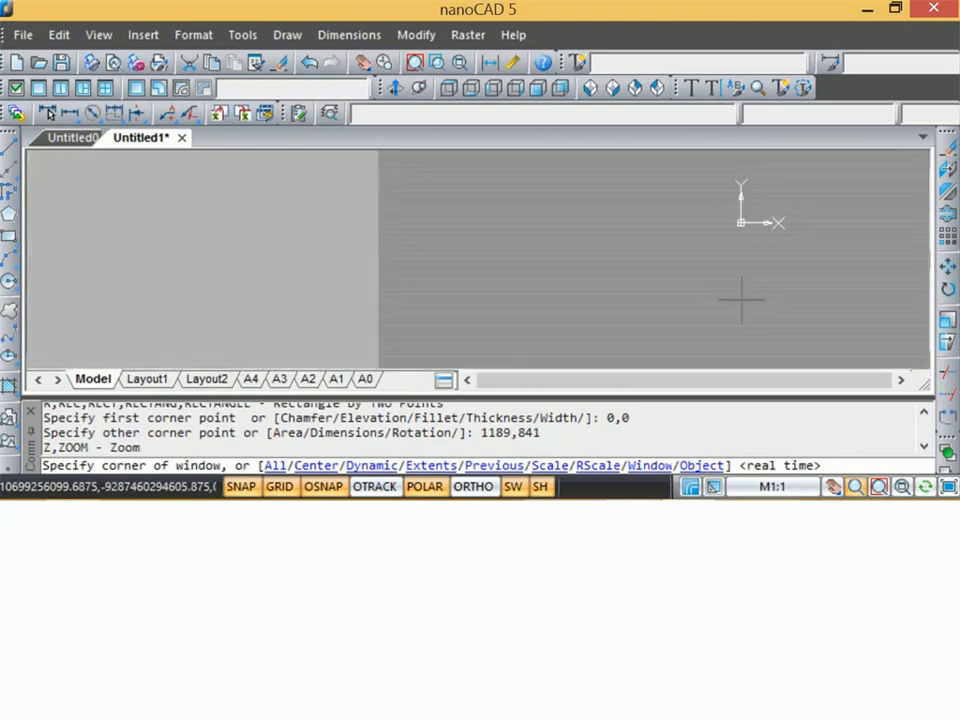
pyautogui.scroll(-8, 594, 280)
pyautogui.scroll(-4, 587, 280)
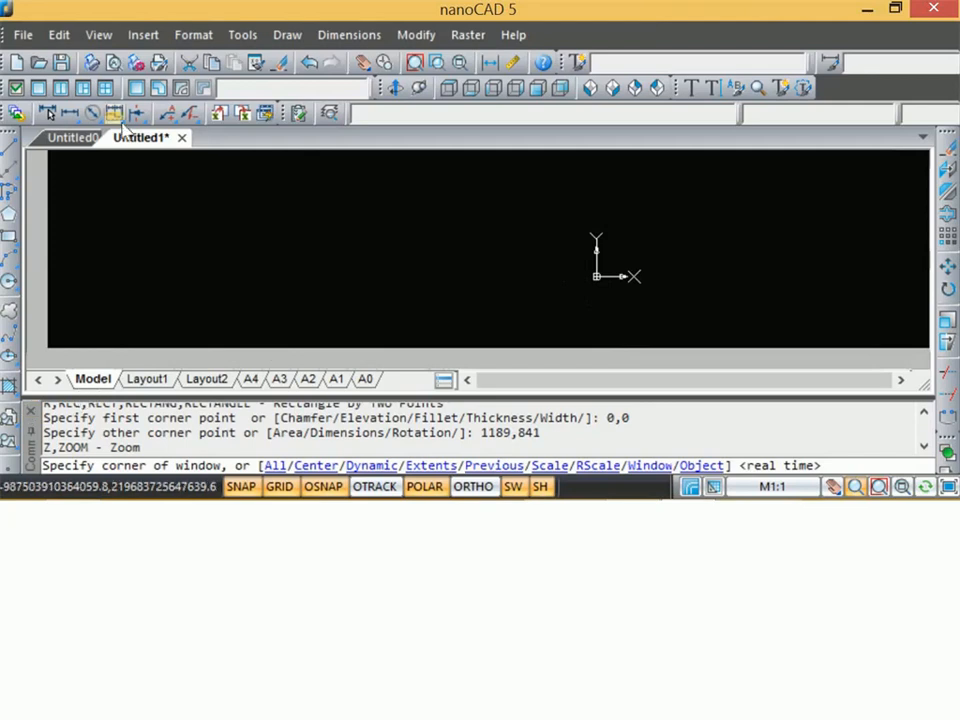
# Step: Close the empty Untitled0 drawing, keeping Untitled1 open
pyautogui.click(86, 137)
pyautogui.click(110, 138)
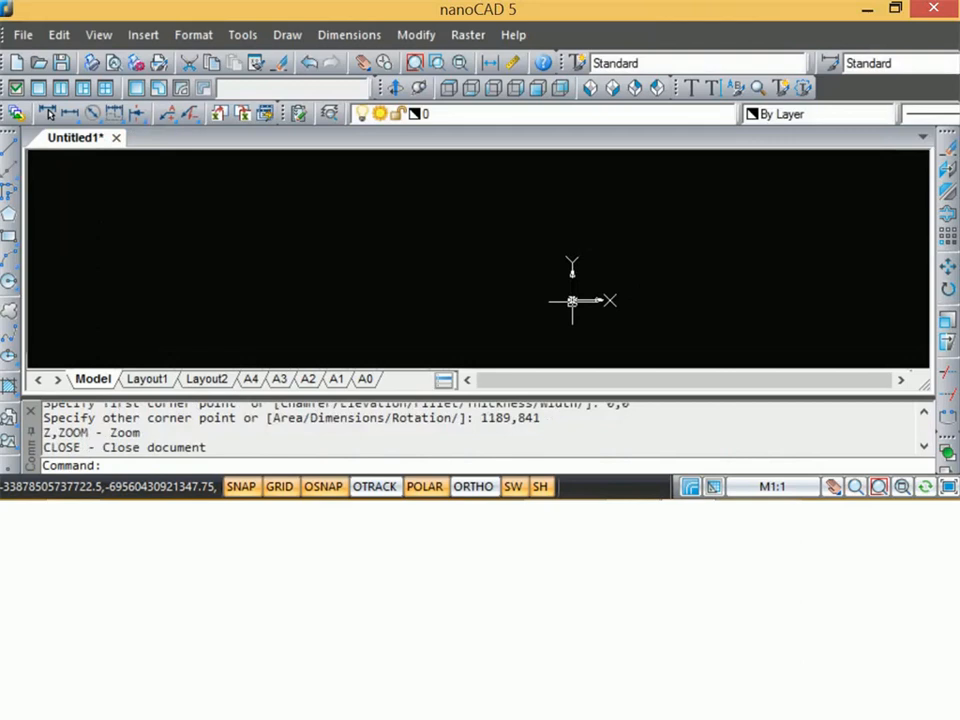
pyautogui.scroll(-10, 223, 362)
pyautogui.scroll(7, 228, 363)
pyautogui.scroll(5, 223, 358)
pyautogui.scroll(-5, 298, 321)
pyautogui.scroll(5, 467, 281)
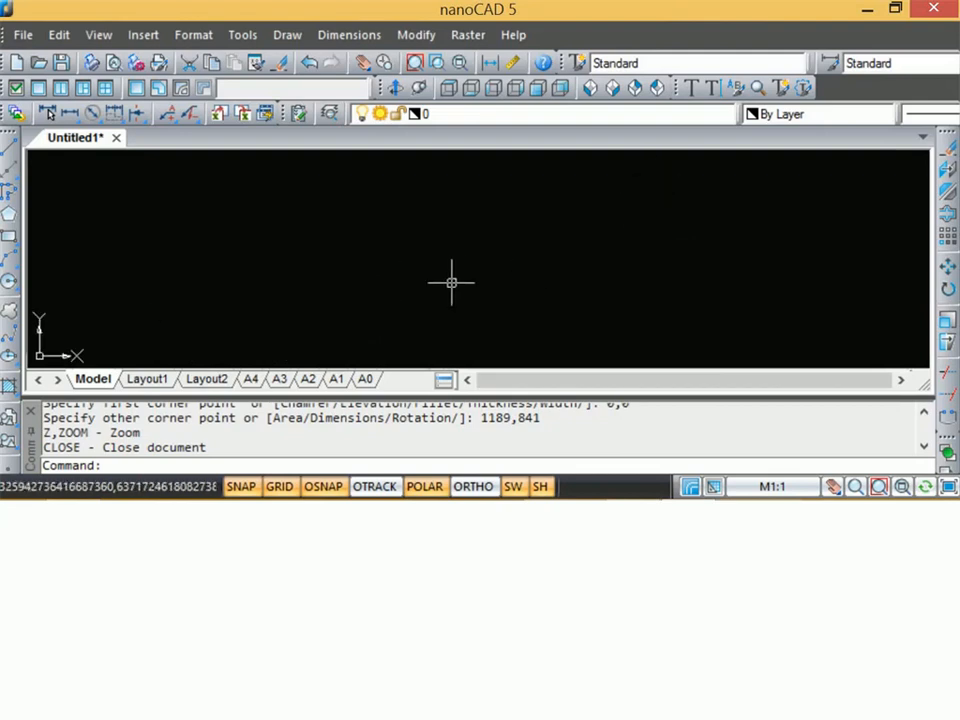
# Step: Turn snap mode off and switch the grid display off and on again
pyautogui.scroll(-5, 437, 289)
pyautogui.click(281, 487)
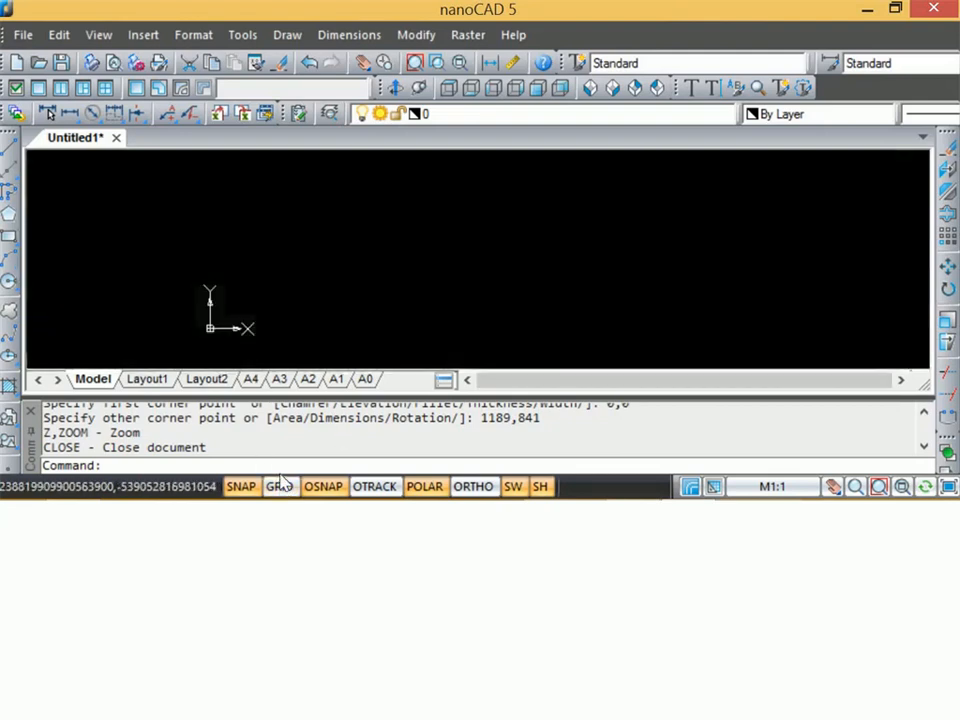
pyautogui.click(241, 487)
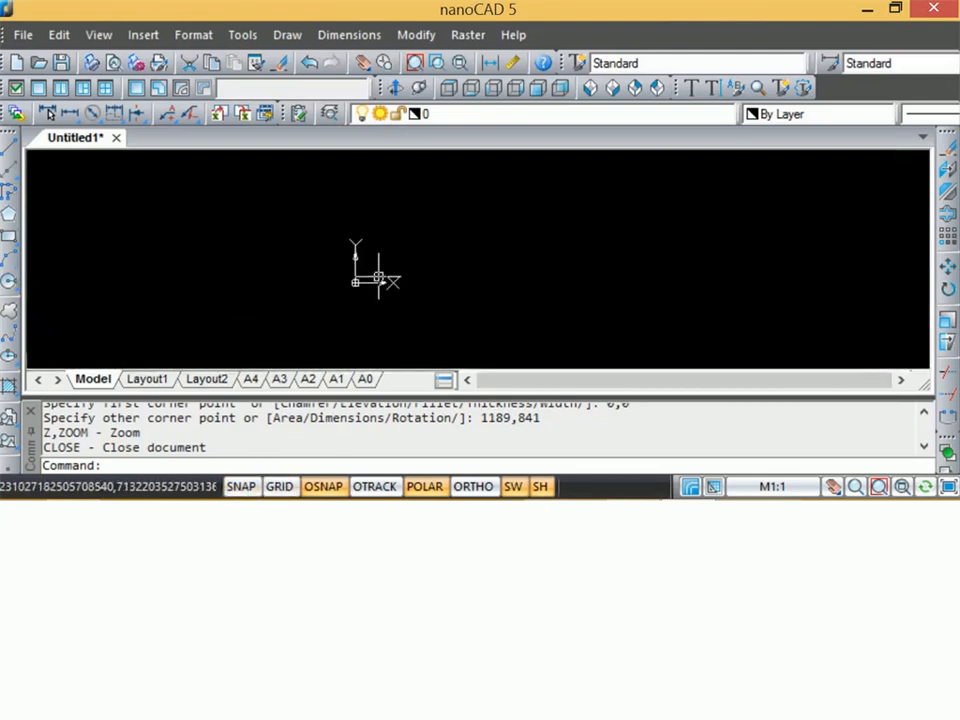
pyautogui.scroll(5, 210, 324)
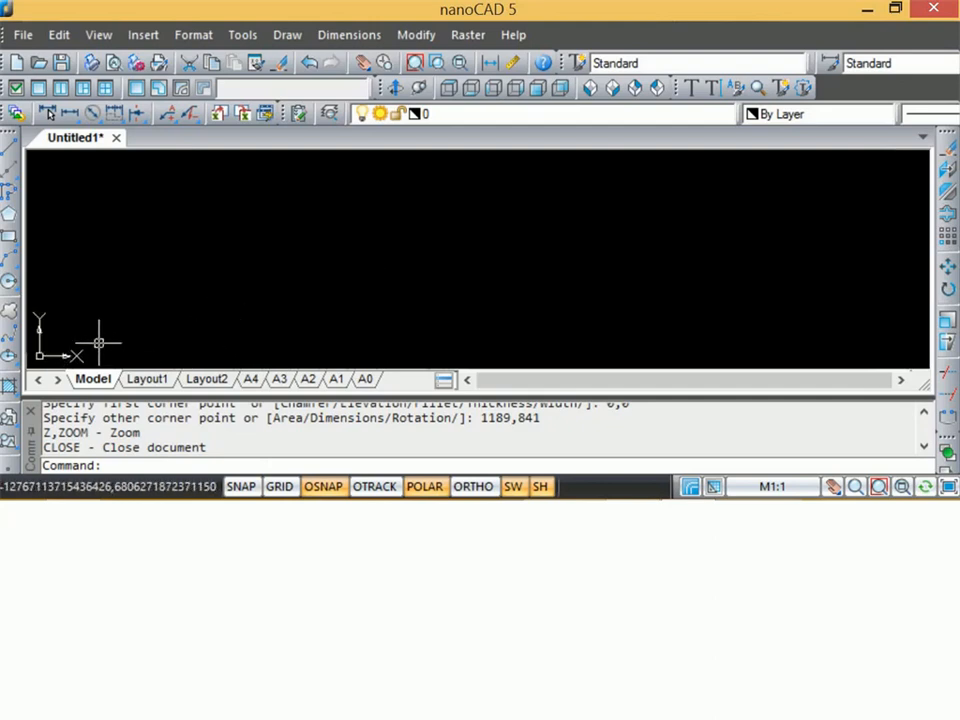
pyautogui.click(280, 487)
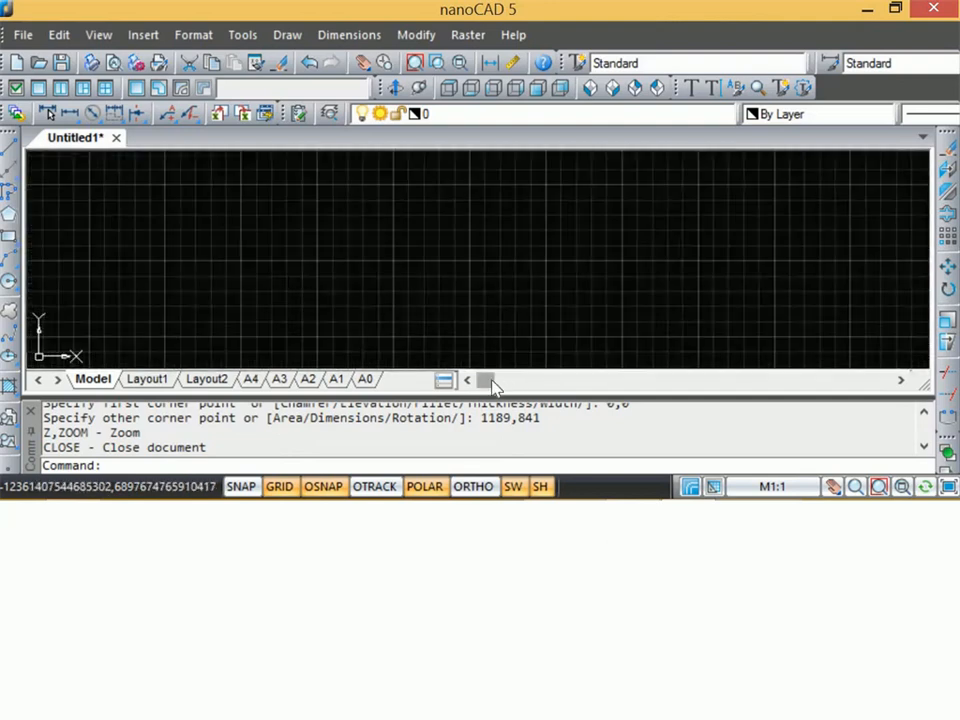
# Step: Zoom to the extents of the drawing to bring the whole limits rectangle into view
pyautogui.moveTo(551, 379); pyautogui.dragTo(800, 396)
pyautogui.scroll(-3, 143, 340)
pyautogui.scroll(-3, 145, 336)
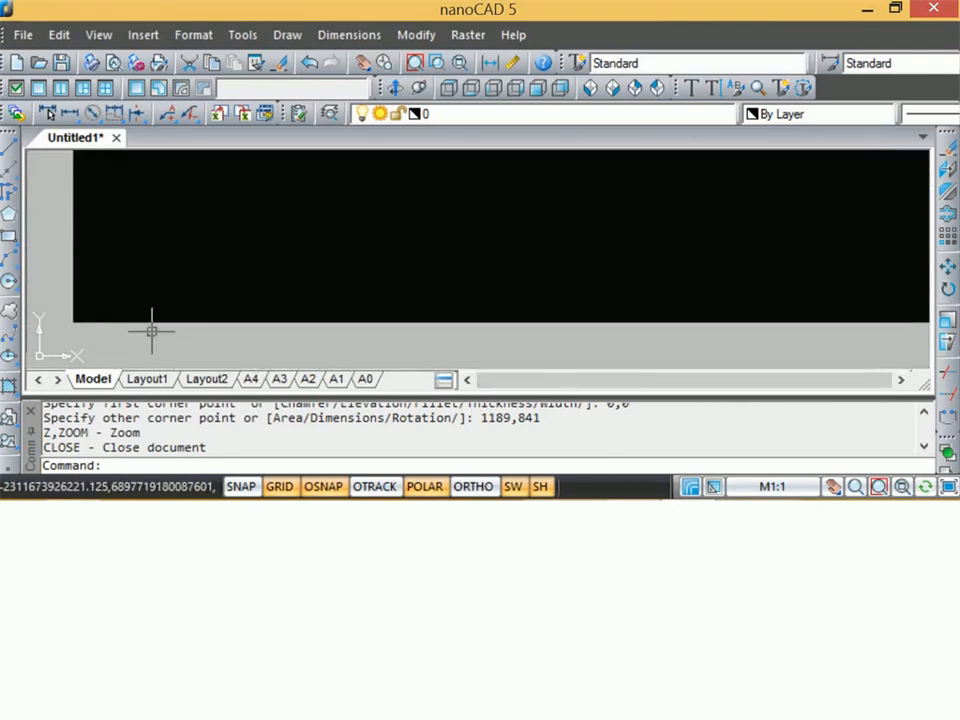
pyautogui.scroll(-10, 158, 328)
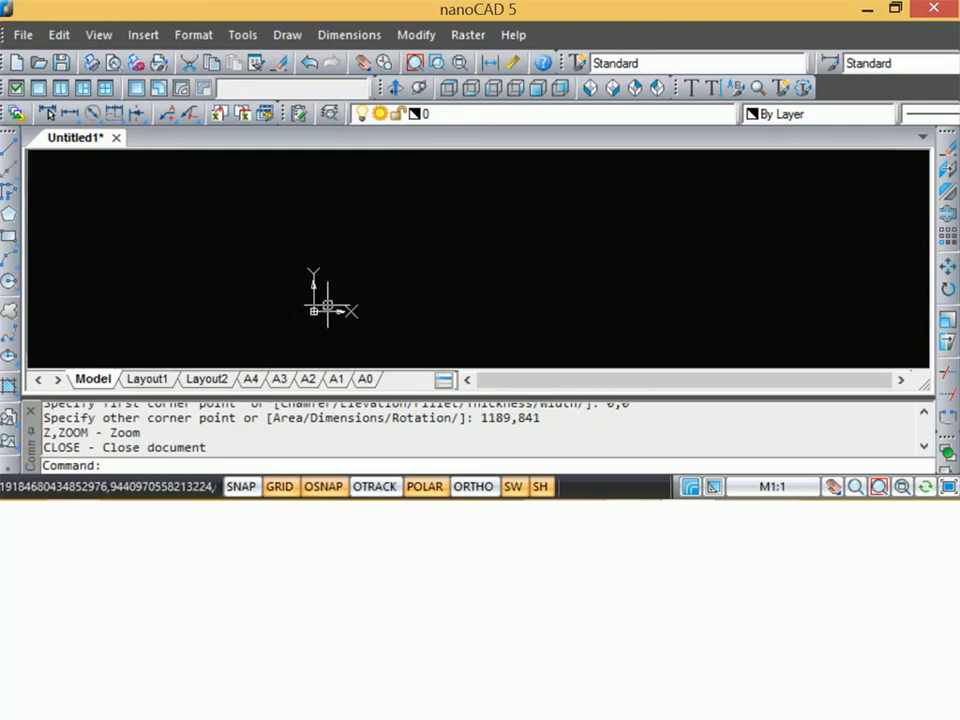
pyautogui.click(856, 487)
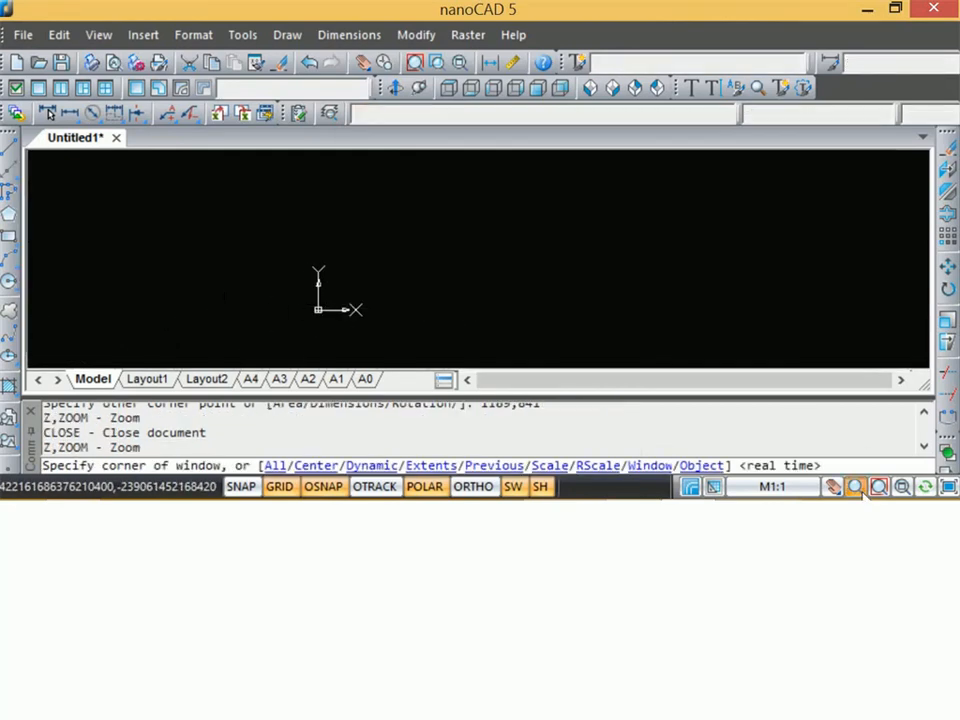
pyautogui.click(878, 486)
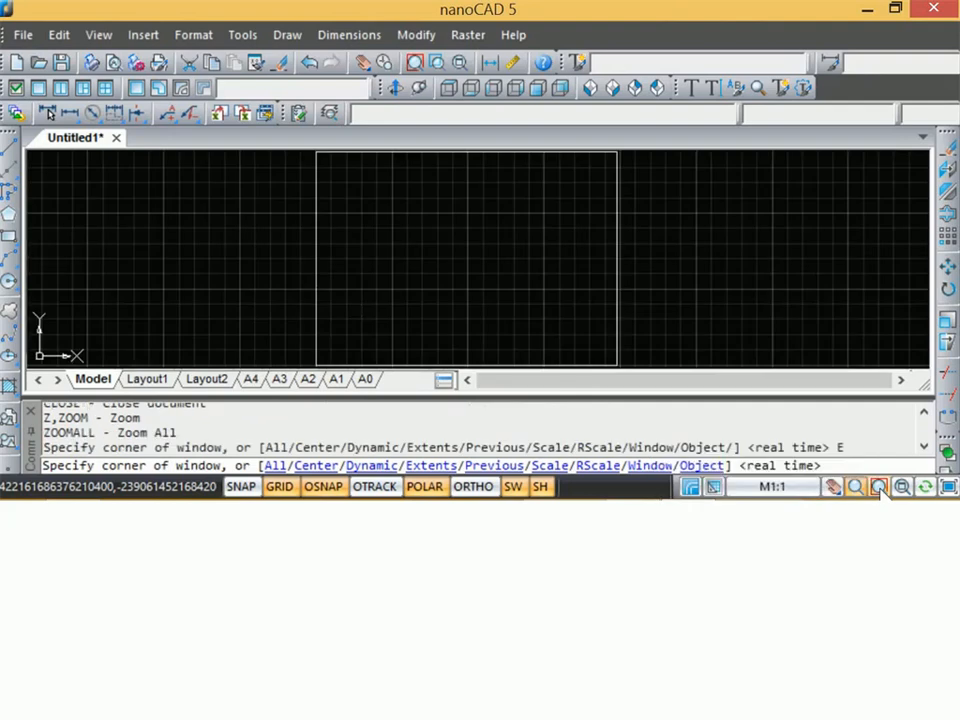
# Step: Inspect the limits rectangle and its grid at several zoom levels, finishing with the Extents zoom option
pyautogui.scroll(-2, 427, 330)
pyautogui.scroll(-1, 427, 330)
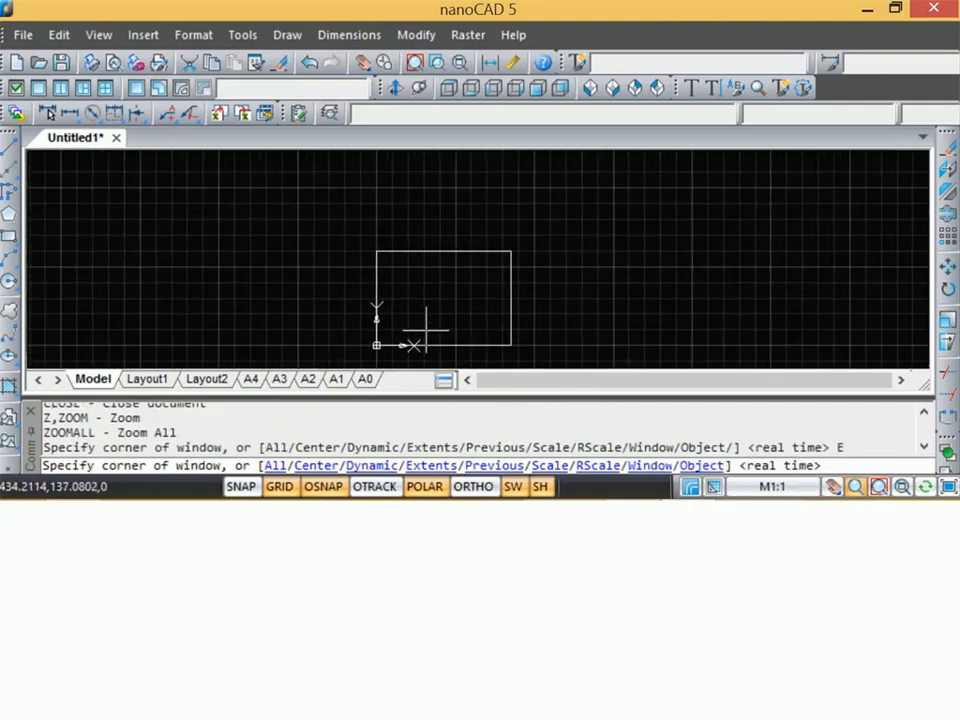
pyautogui.scroll(2, 405, 332)
pyautogui.scroll(-2, 573, 313)
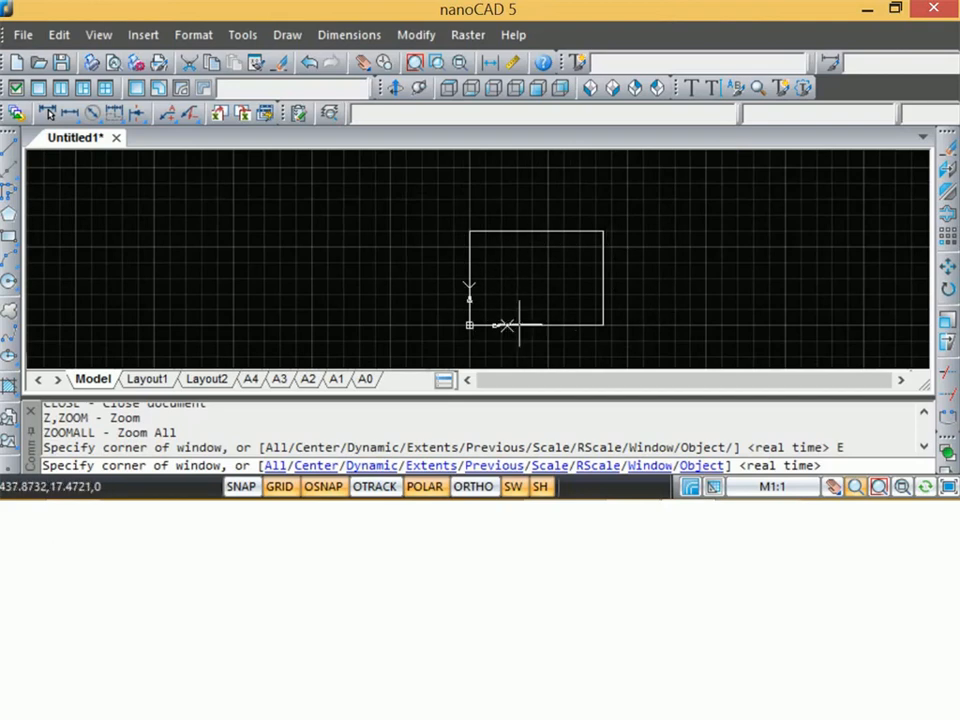
pyautogui.scroll(2, 514, 326)
pyautogui.scroll(3, 580, 314)
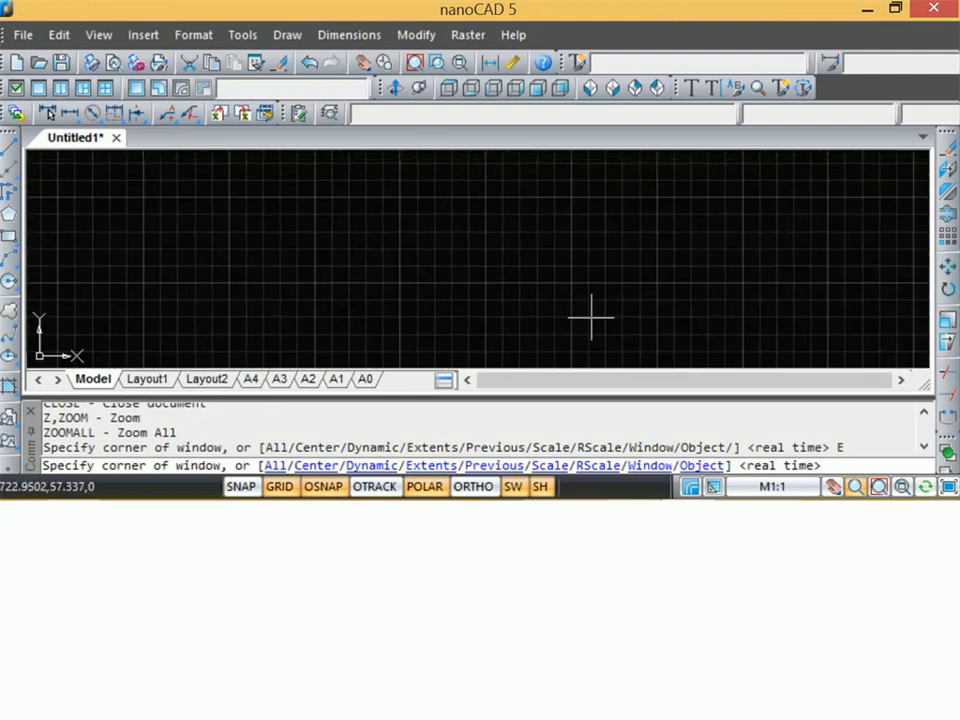
pyautogui.scroll(-3, 590, 318)
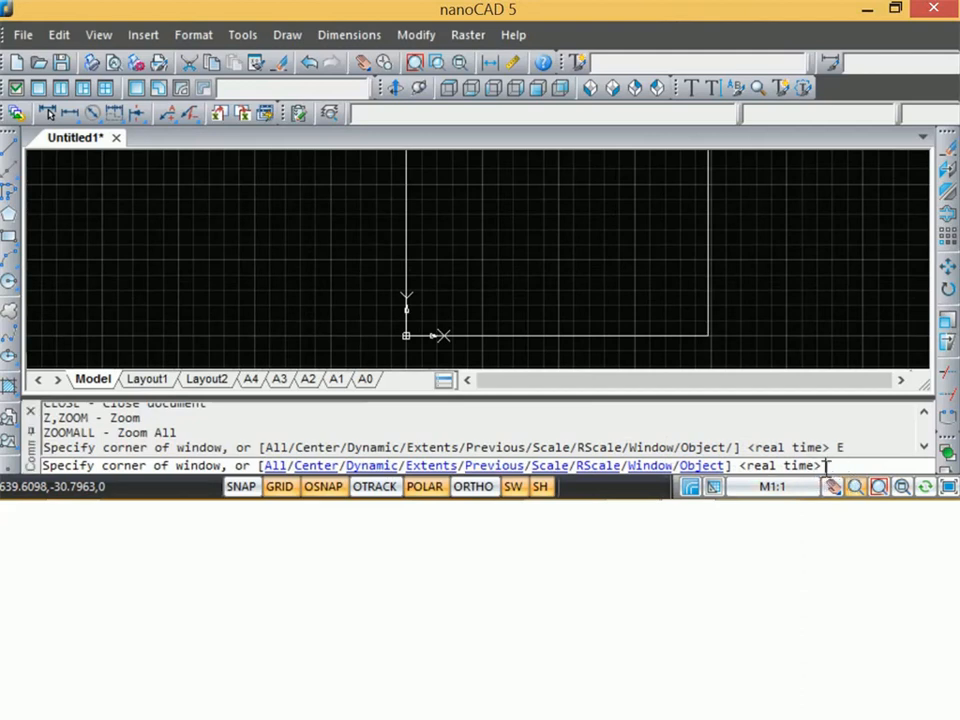
pyautogui.press('Return')
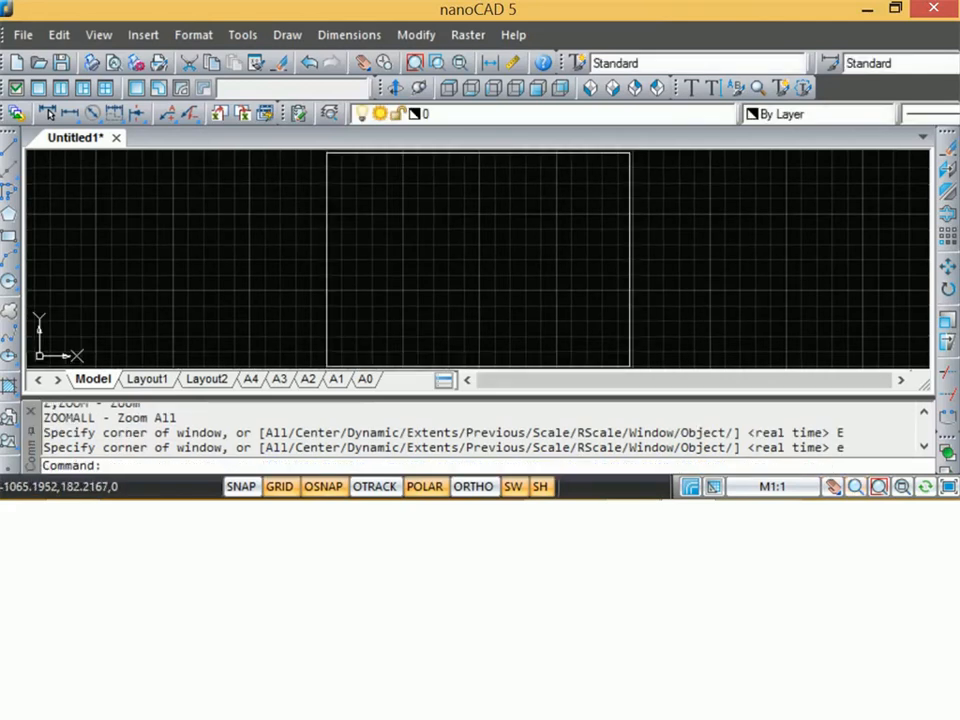
# Step: With snap turned on, draw a 6-sided polygon near the middle of the limits rectangle, circumscribed about a circle of radius 25
pyautogui.click(9, 214)
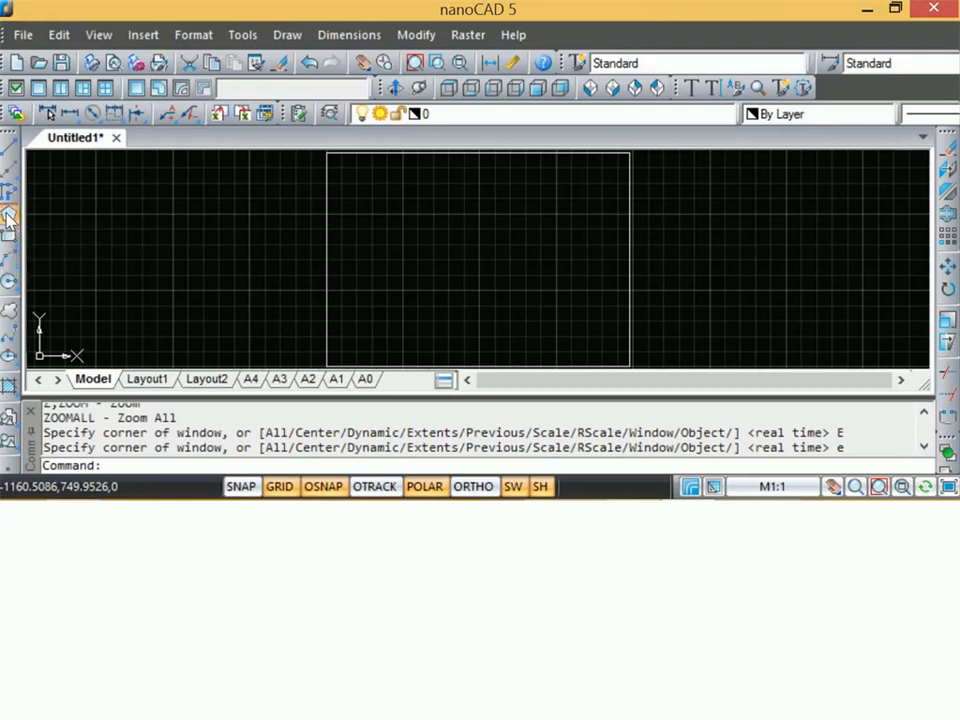
pyautogui.click(258, 467)
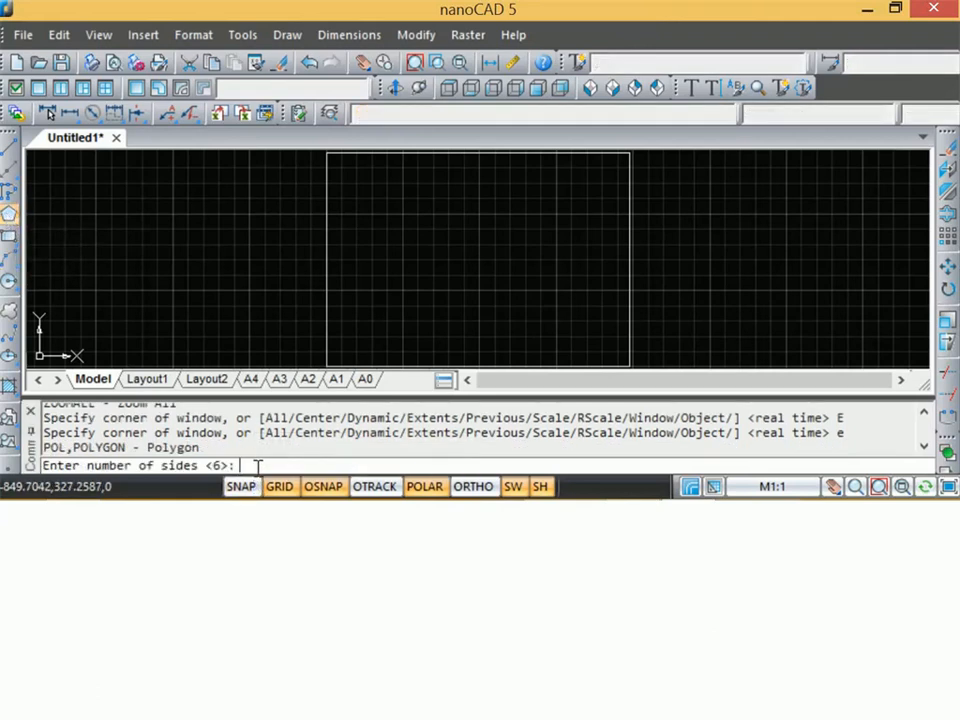
pyautogui.write('6')
pyautogui.press('Return')
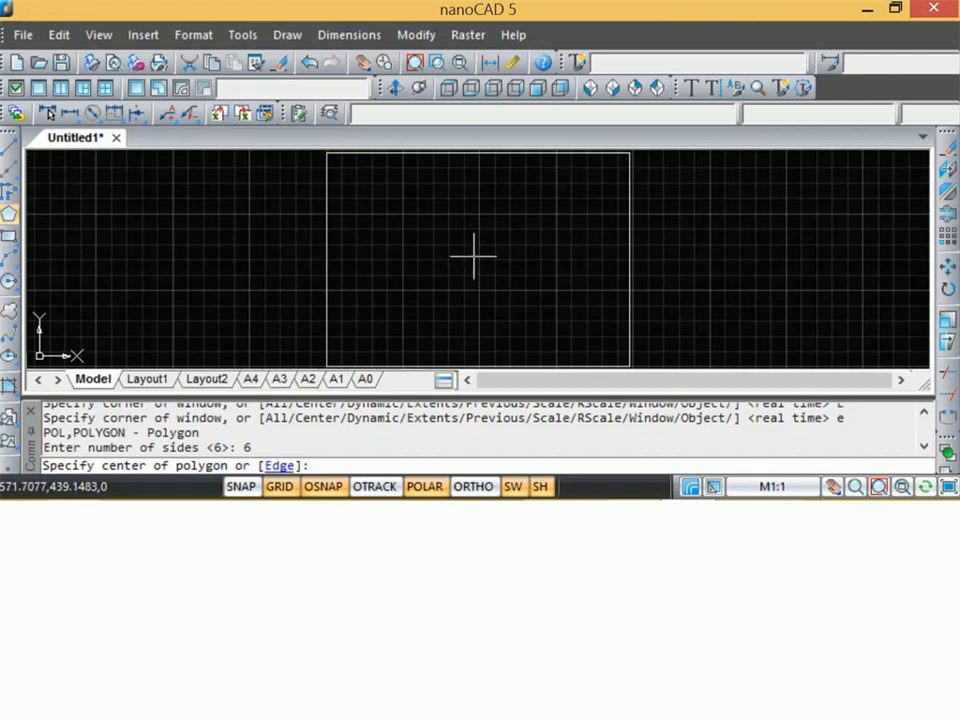
pyautogui.click(240, 486)
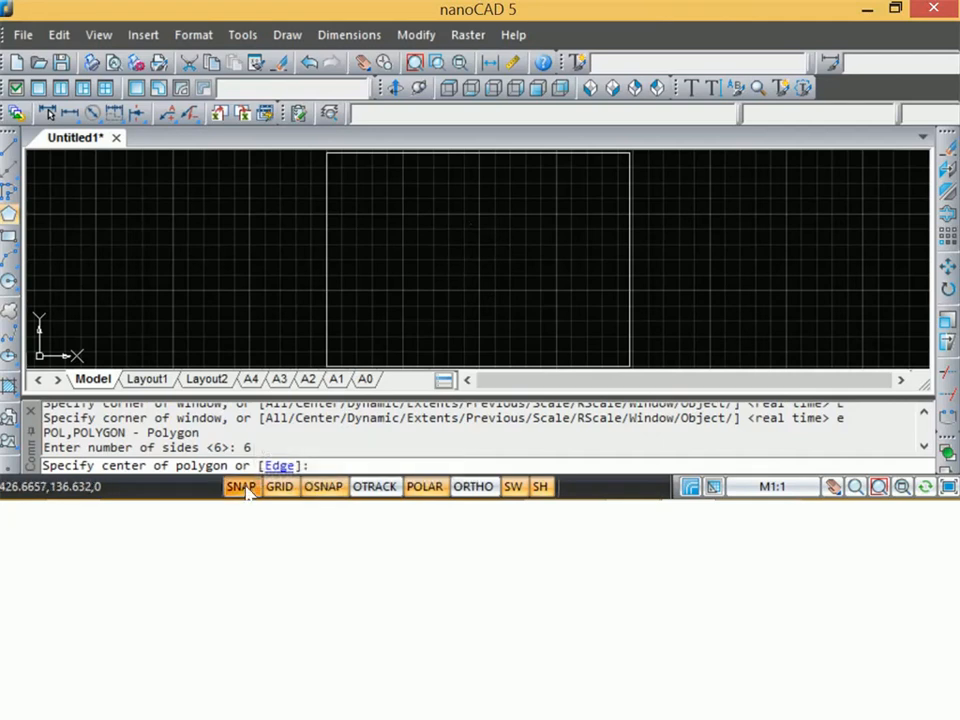
pyautogui.scroll(2, 477, 253)
pyautogui.click(484, 260)
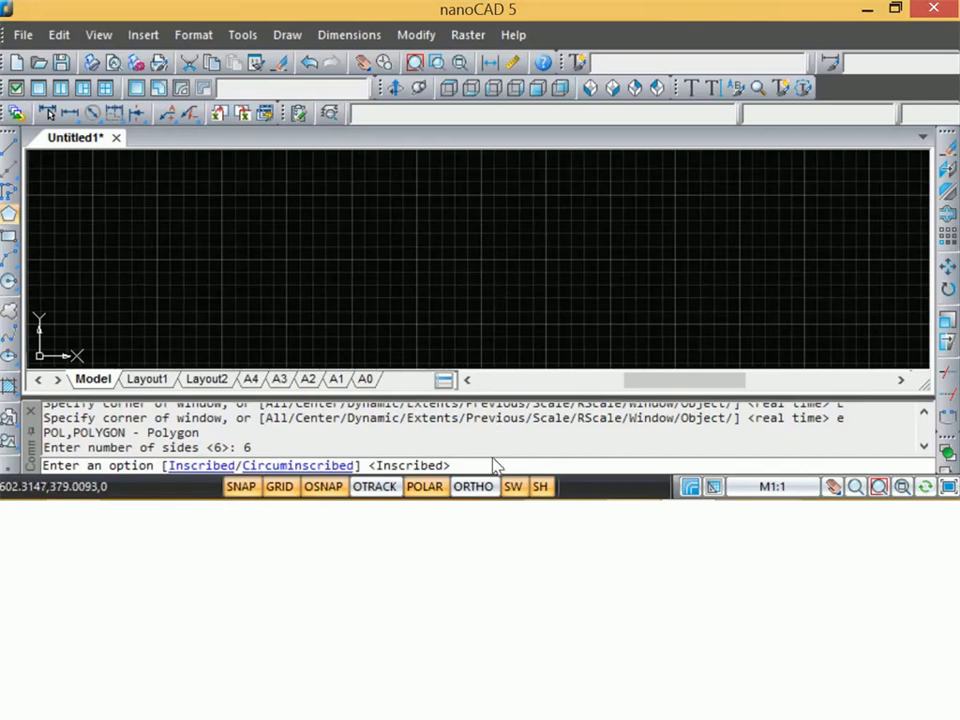
pyautogui.click(277, 466)
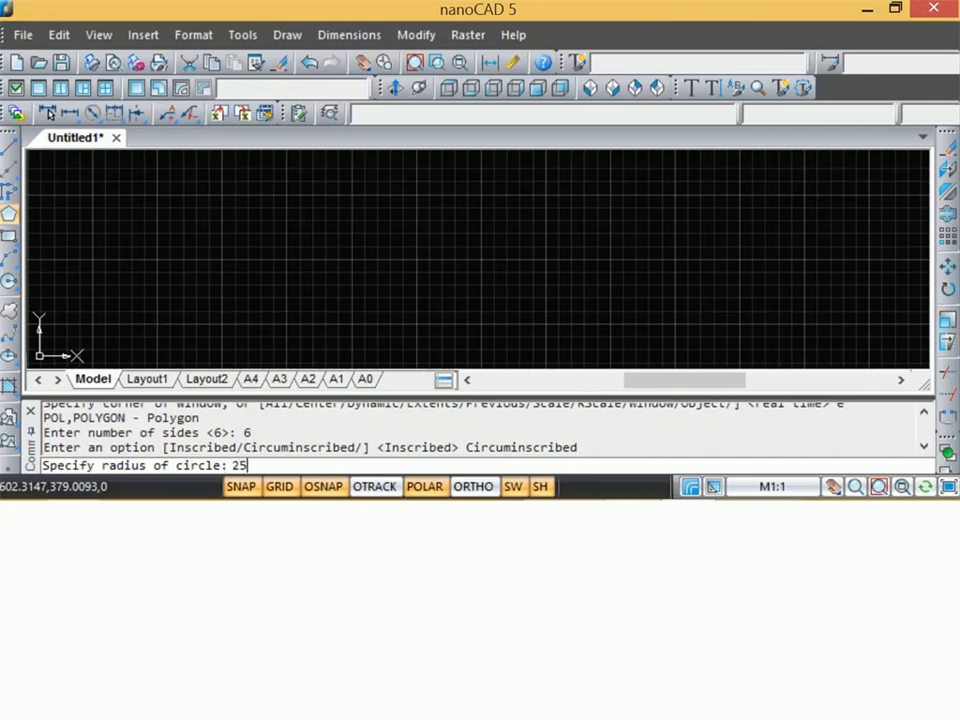
pyautogui.press('Return')
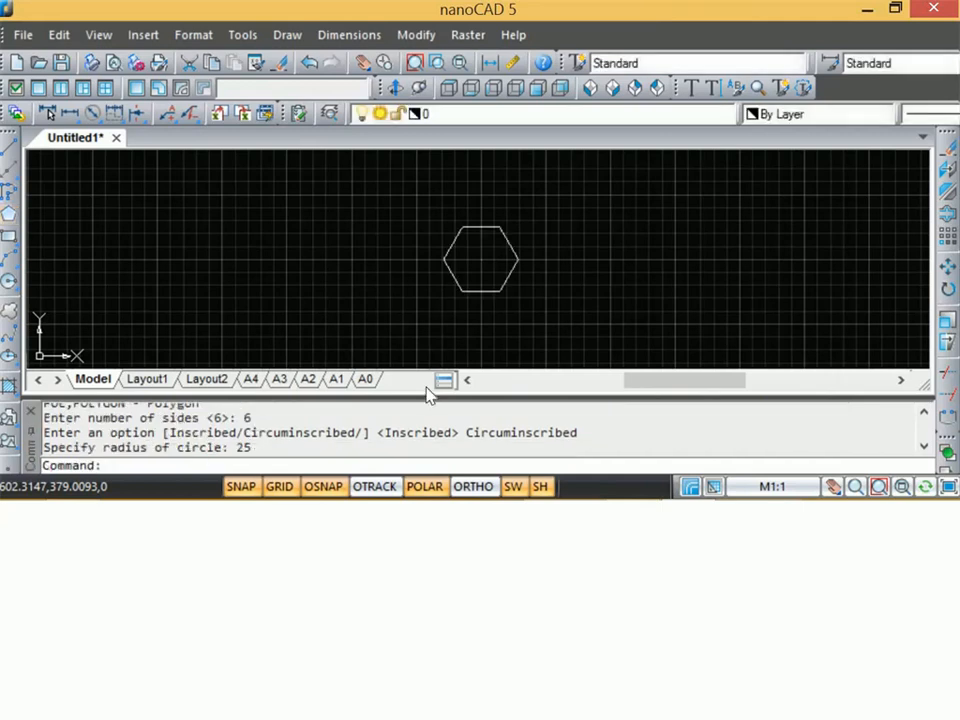
# Step: Draw a circle by center and radius at the hexagon's center, with a radius of 25
pyautogui.scroll(-5, 494, 261)
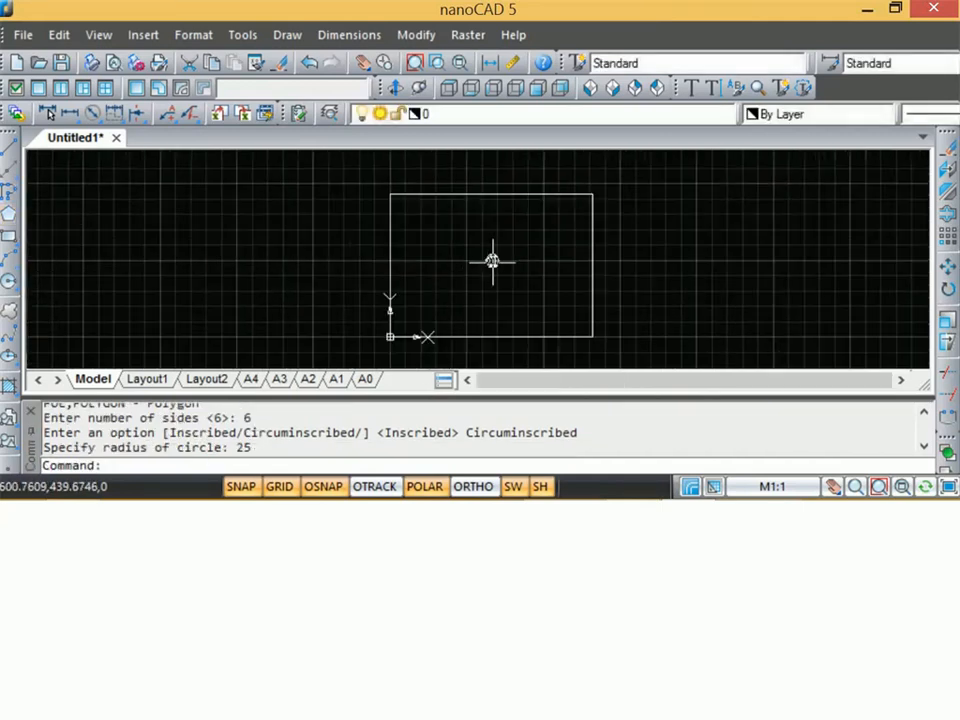
pyautogui.scroll(3, 493, 261)
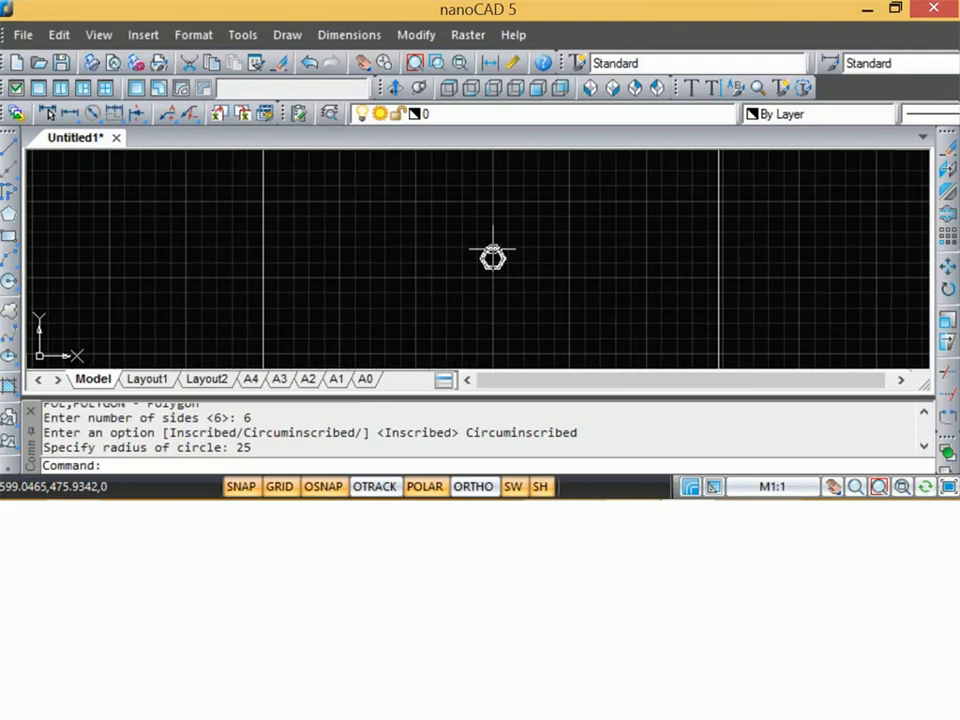
pyautogui.scroll(4, 491, 258)
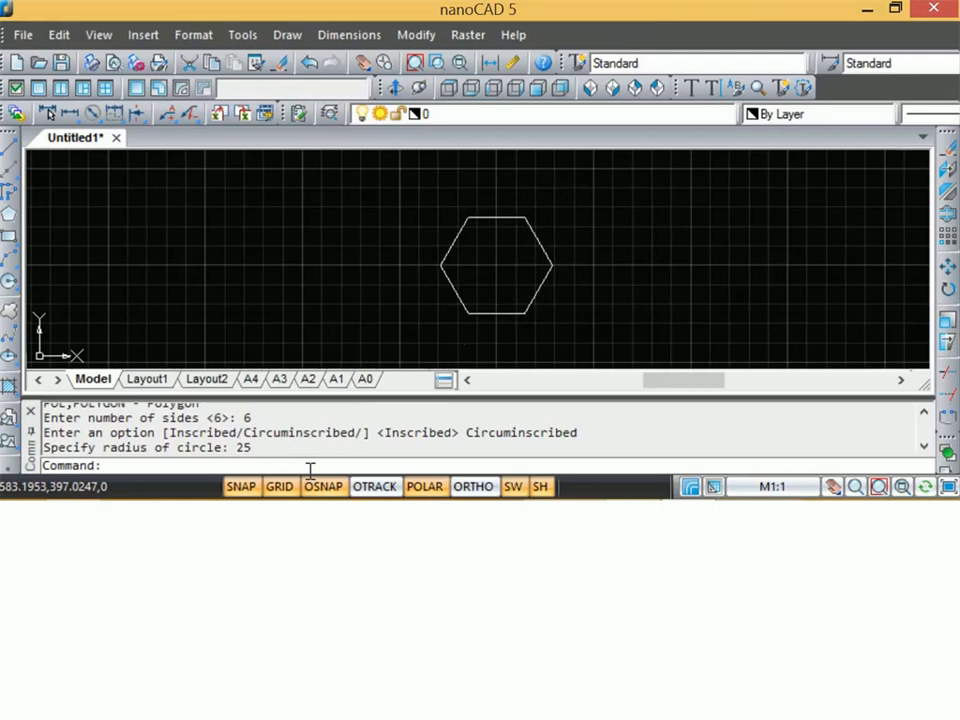
pyautogui.write('ci')
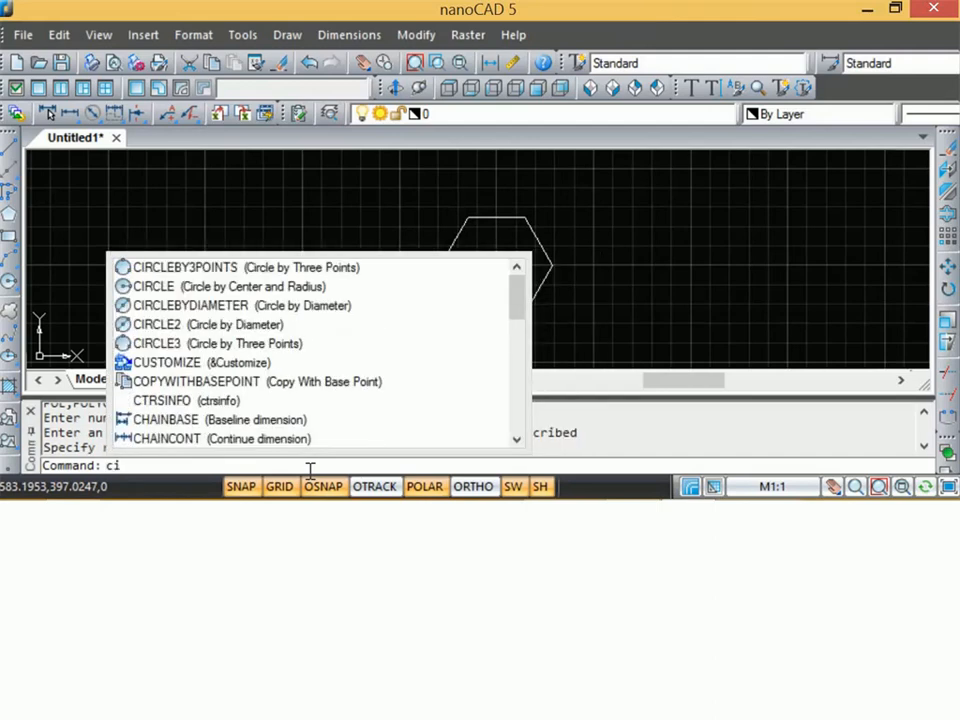
pyautogui.press('Down')
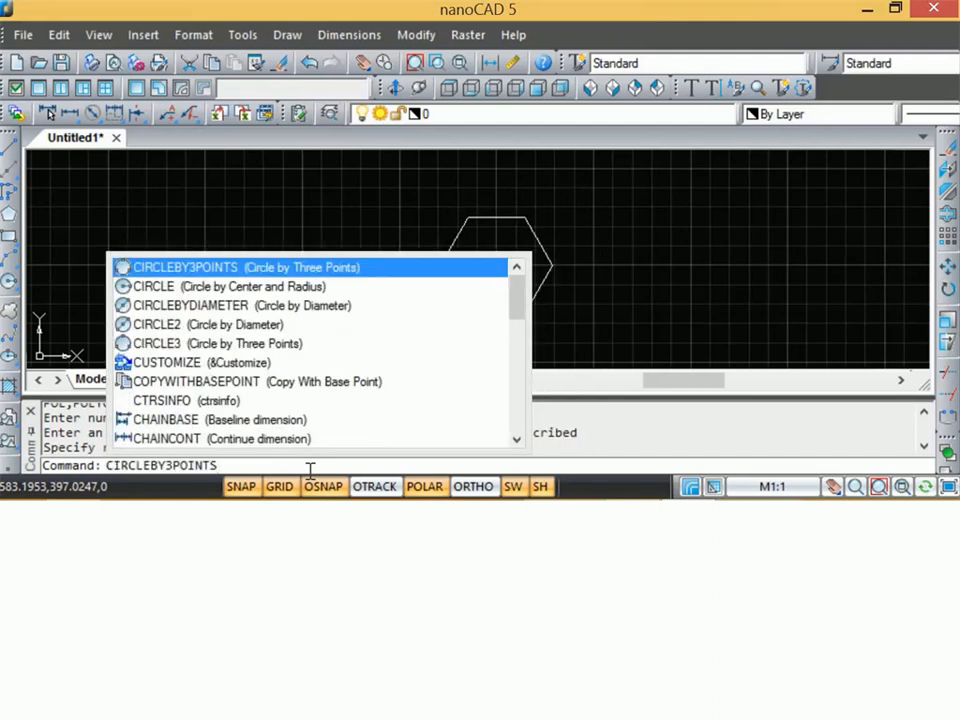
pyautogui.press('Down')
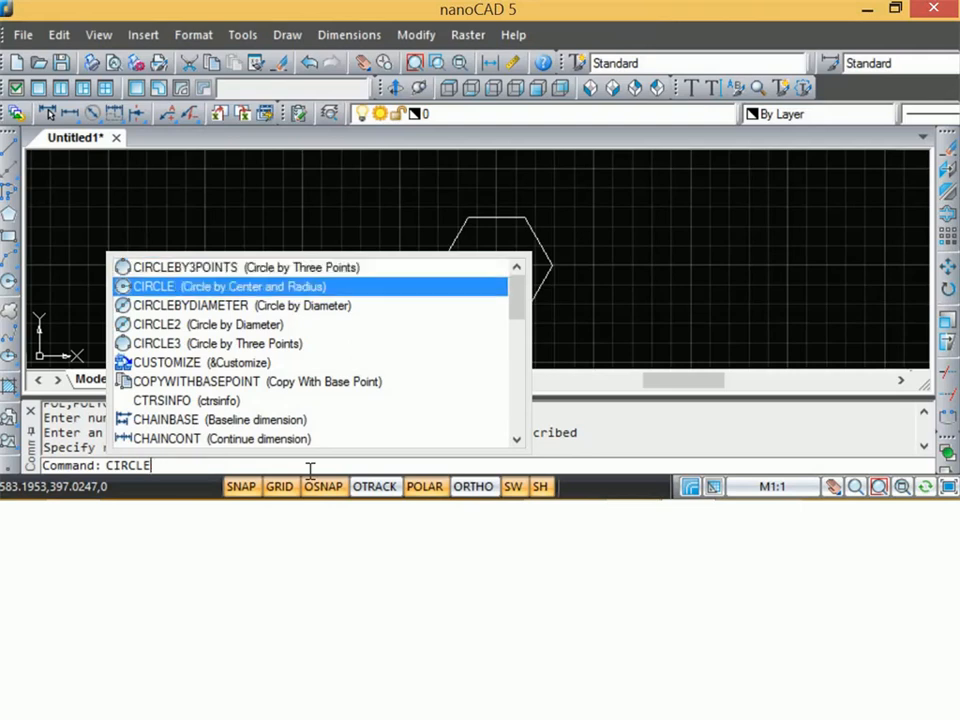
pyautogui.press('Return')
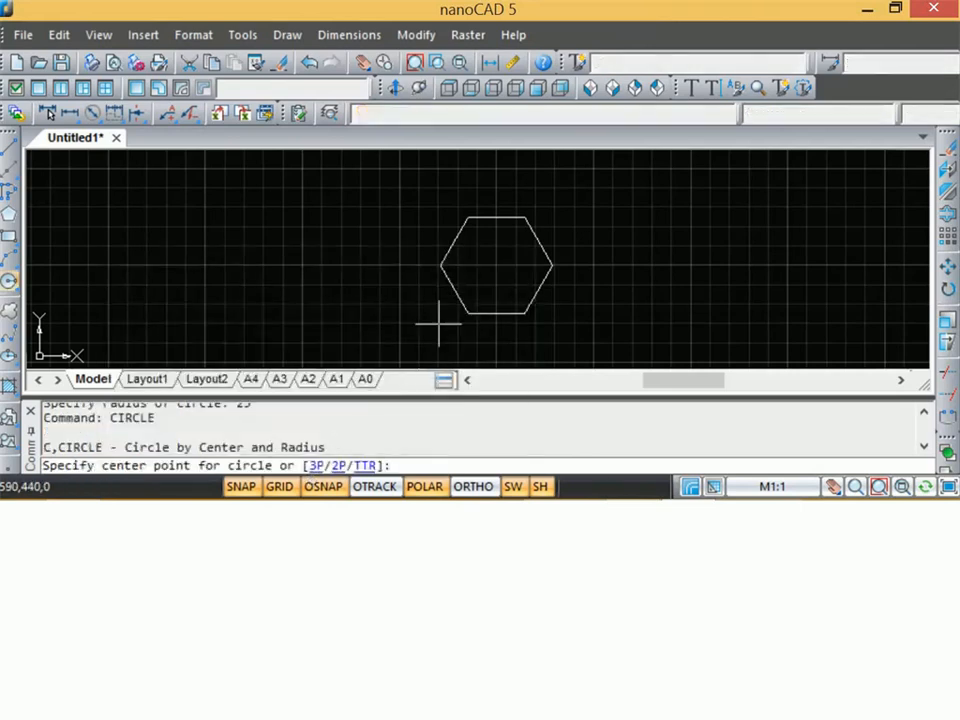
pyautogui.scroll(4, 477, 266)
pyautogui.click(479, 270)
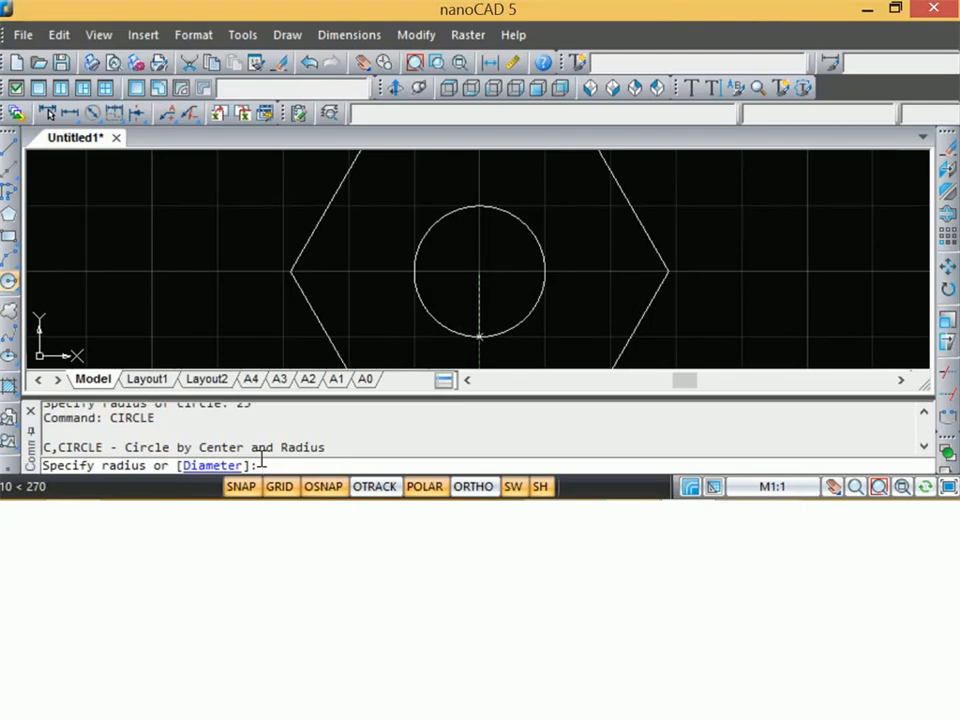
pyautogui.press('Return')
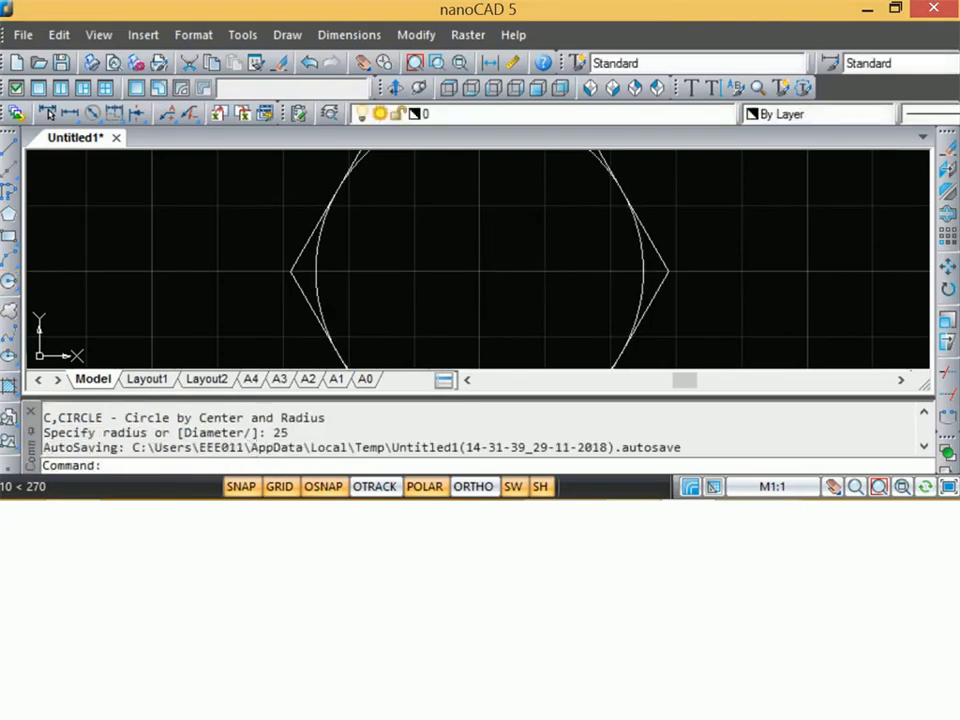
# Step: Draw a second 6-sided polygon, level with and 100 units to the right of the first, inscribed in a circle of radius 25
pyautogui.scroll(-5, 443, 303)
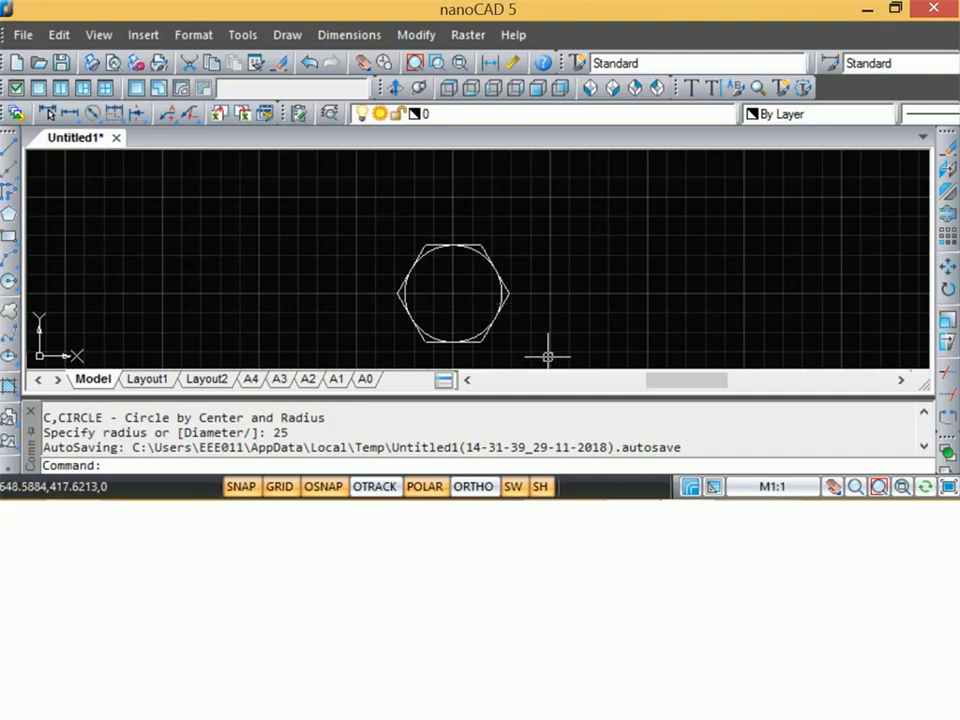
pyautogui.click(160, 466)
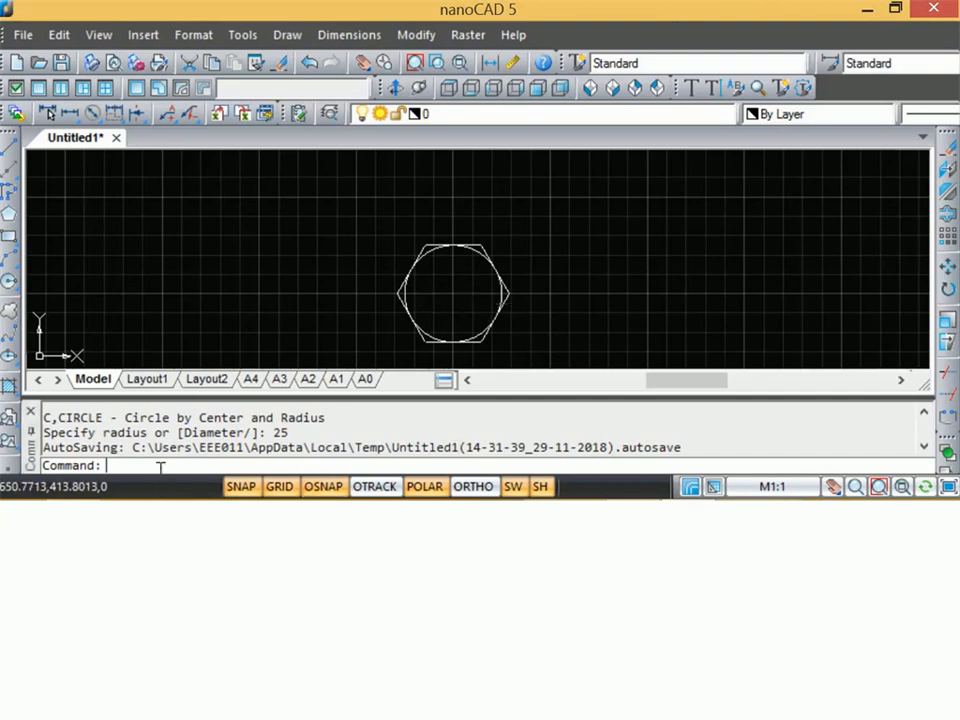
pyautogui.write('poly')
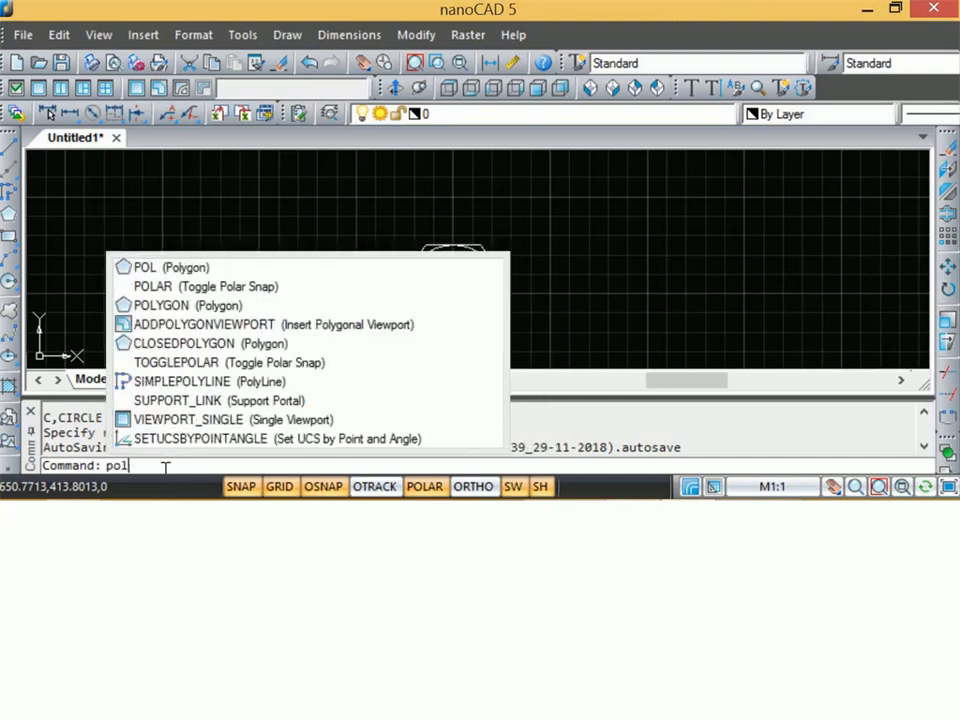
pyautogui.press('Down')
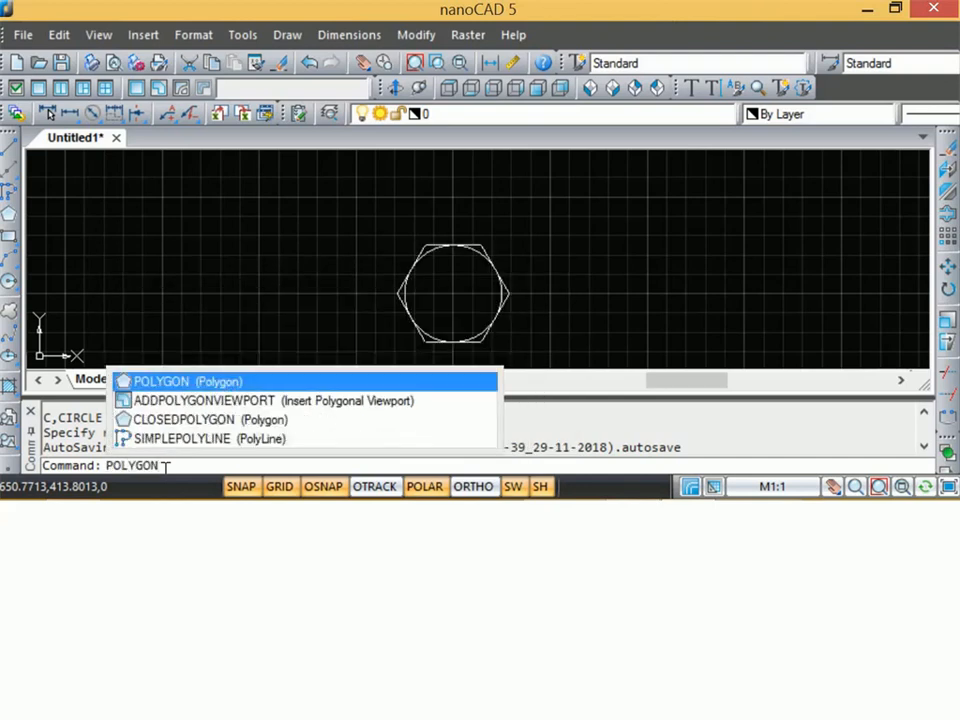
pyautogui.press('Return')
pyautogui.write('6')
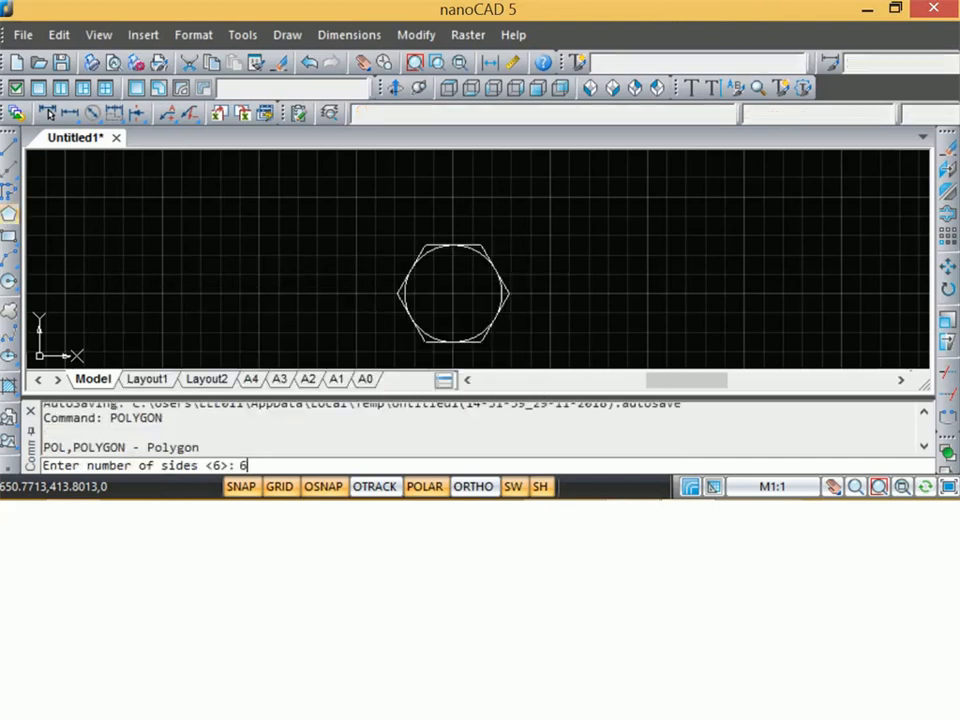
pyautogui.press('Return')
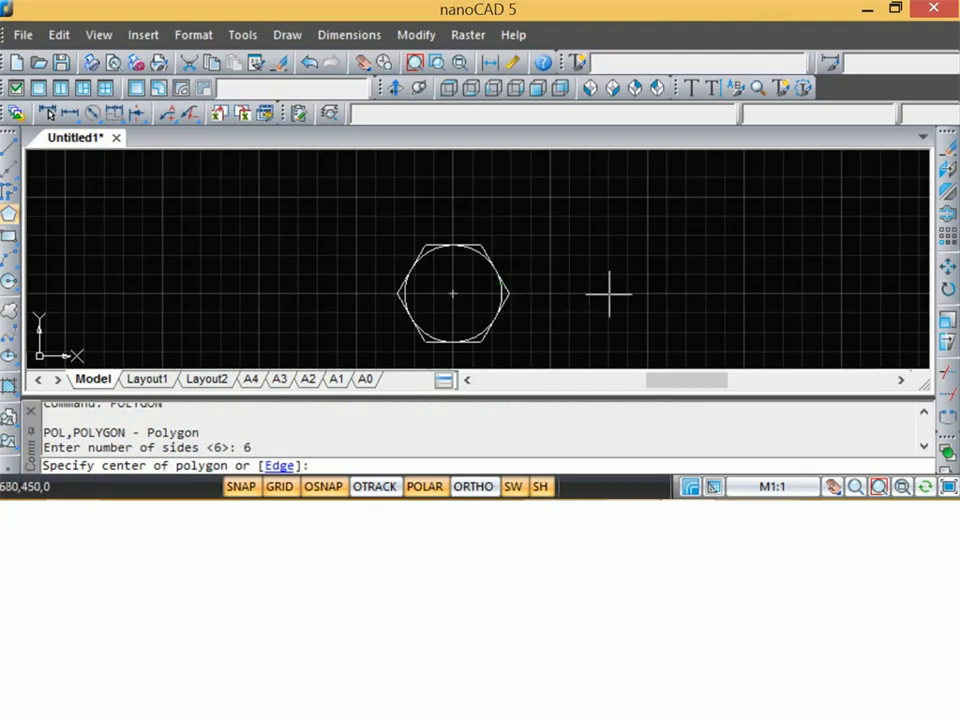
pyautogui.click(647, 294)
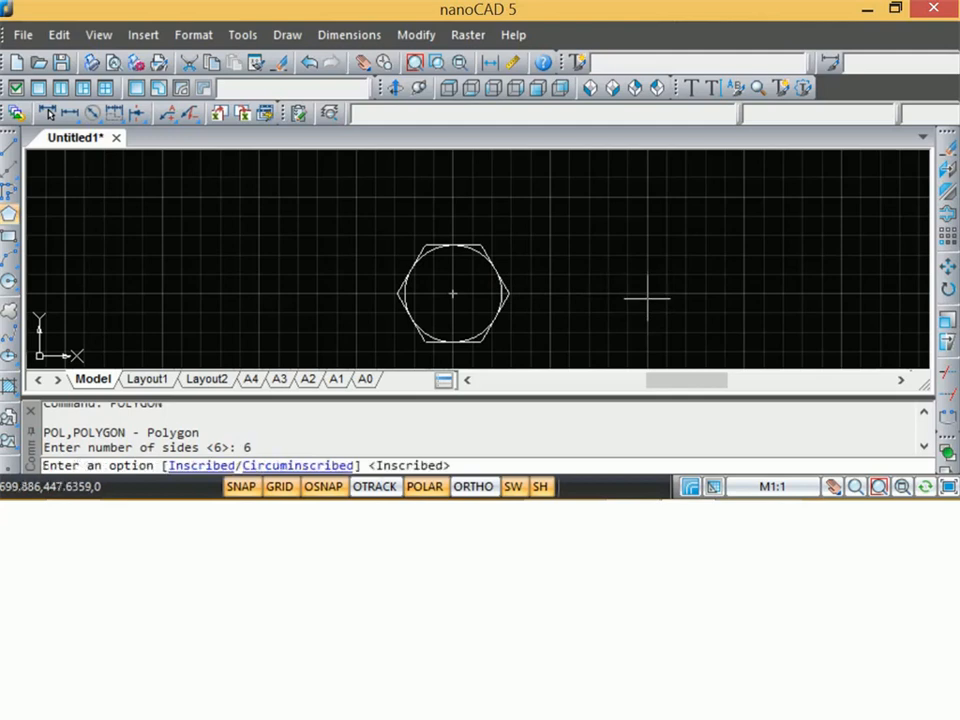
pyautogui.scroll(3, 647, 296)
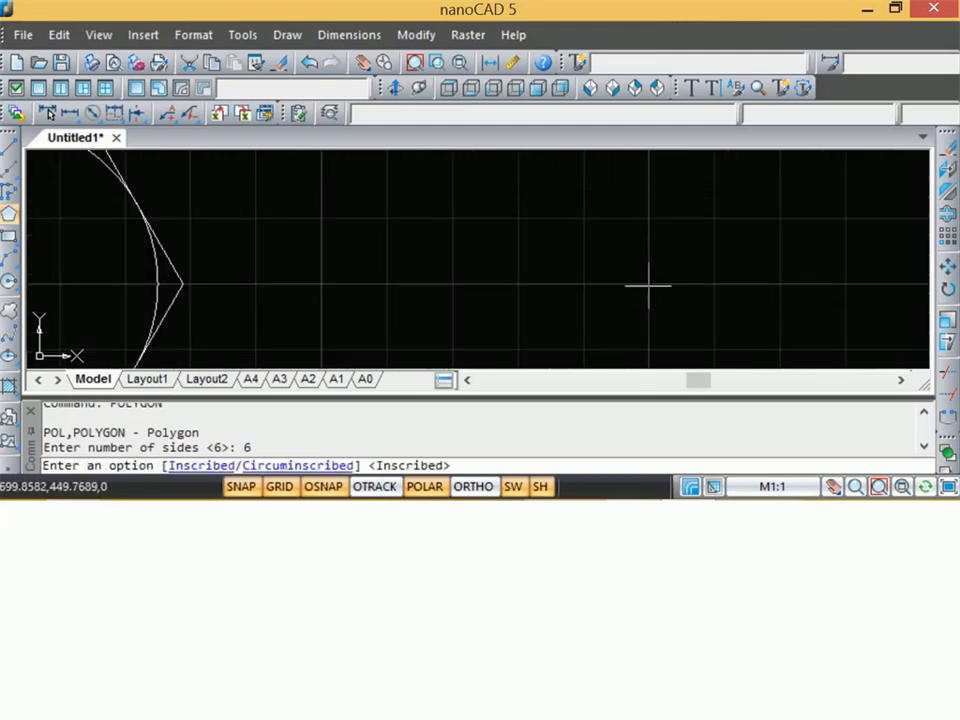
pyautogui.click(191, 466)
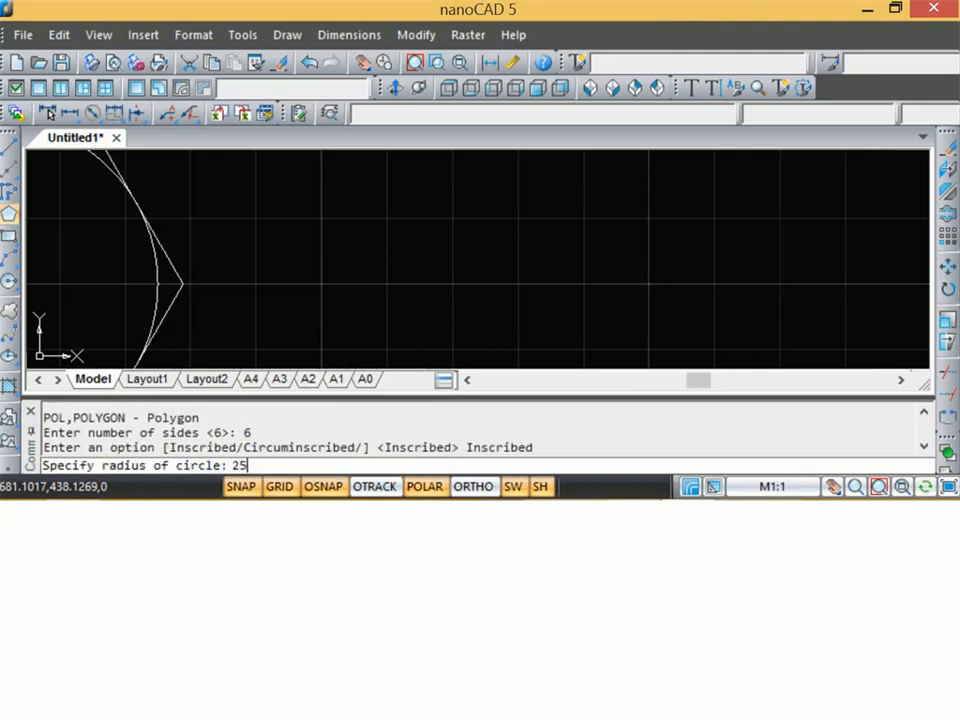
pyautogui.press('Return')
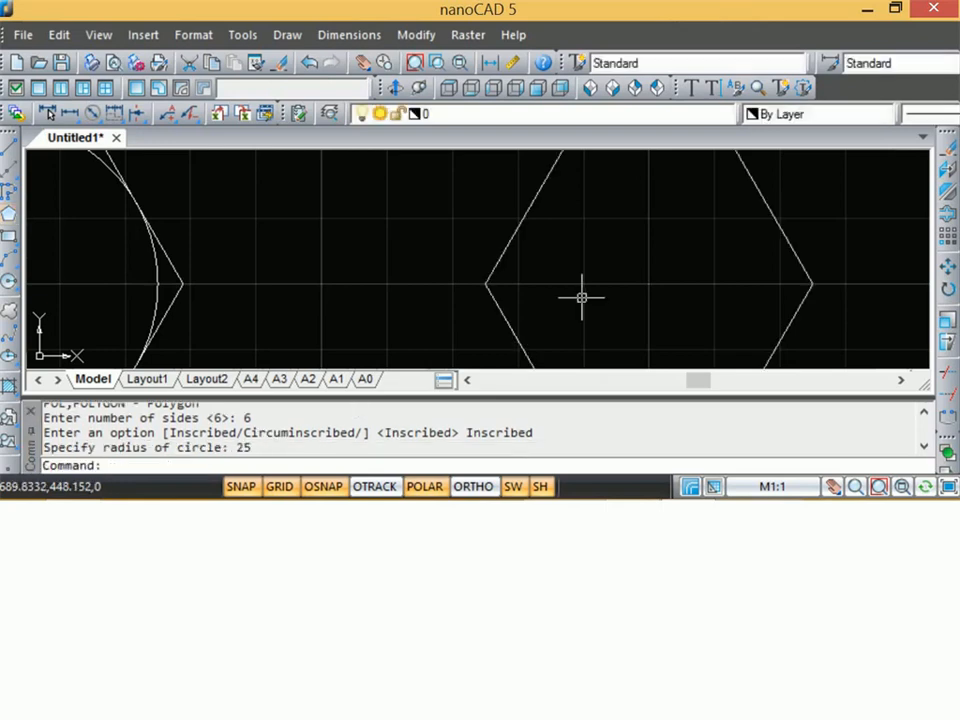
# Step: Draw a circle by center and radius at the second hexagon's center, with a radius of 25
pyautogui.scroll(-2, 636, 280)
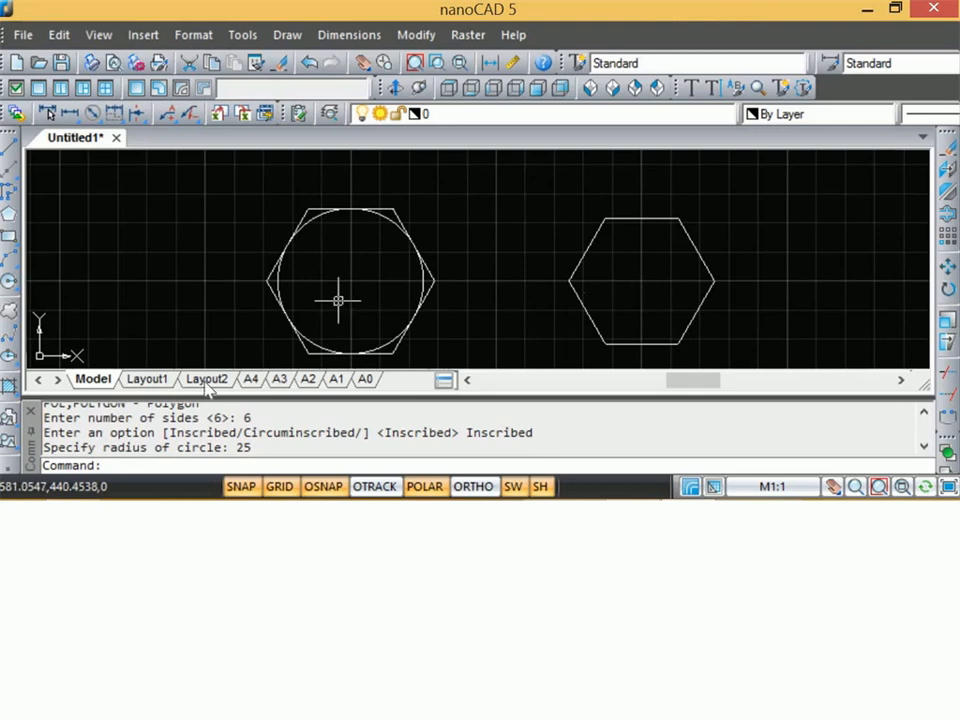
pyautogui.click(180, 465)
pyautogui.write('circle')
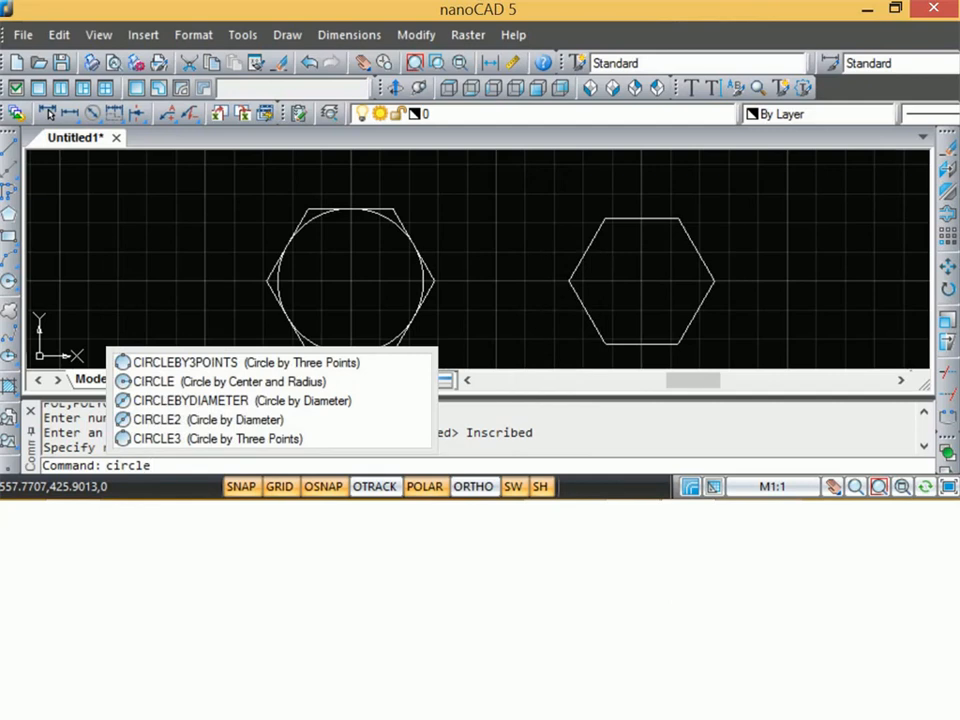
pyautogui.press('Down')
pyautogui.press('Down')
pyautogui.press('Return')
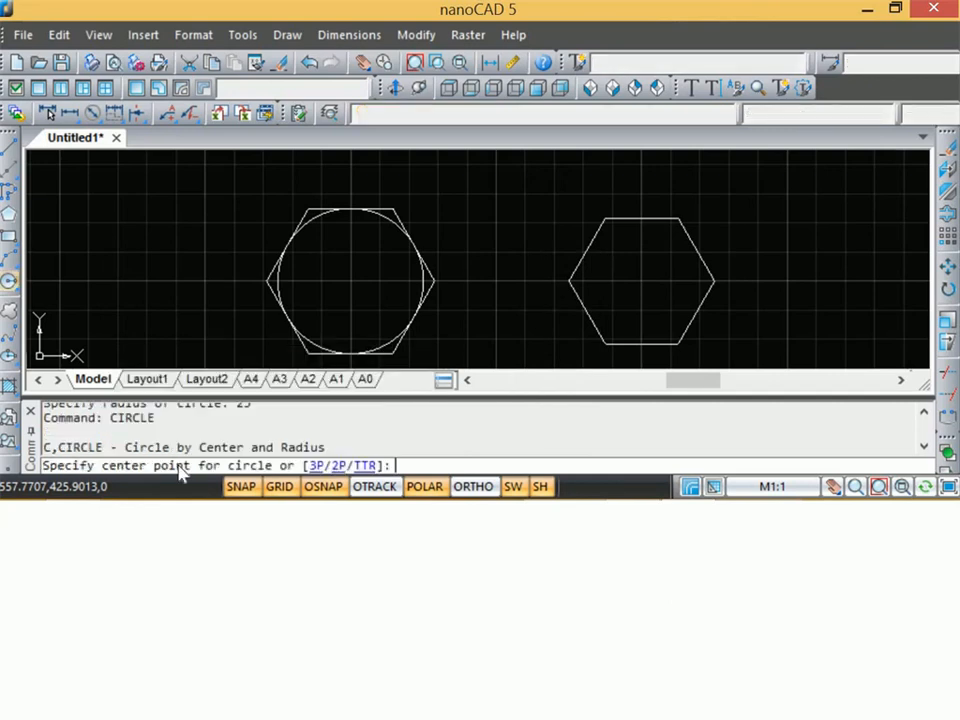
pyautogui.click(641, 282)
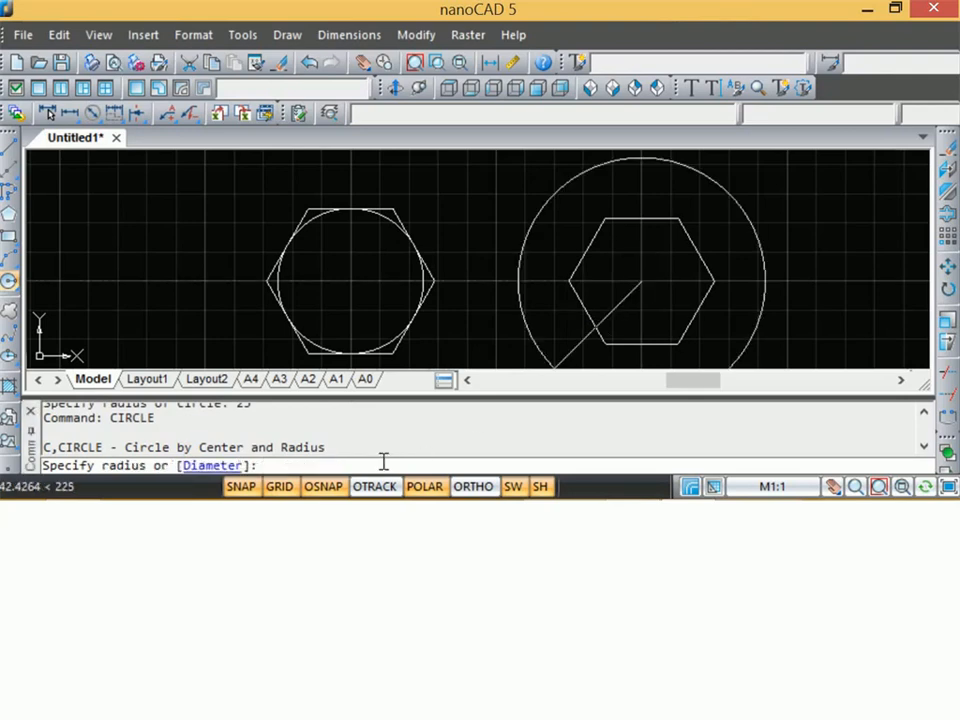
pyautogui.write('25')
pyautogui.press('Return')
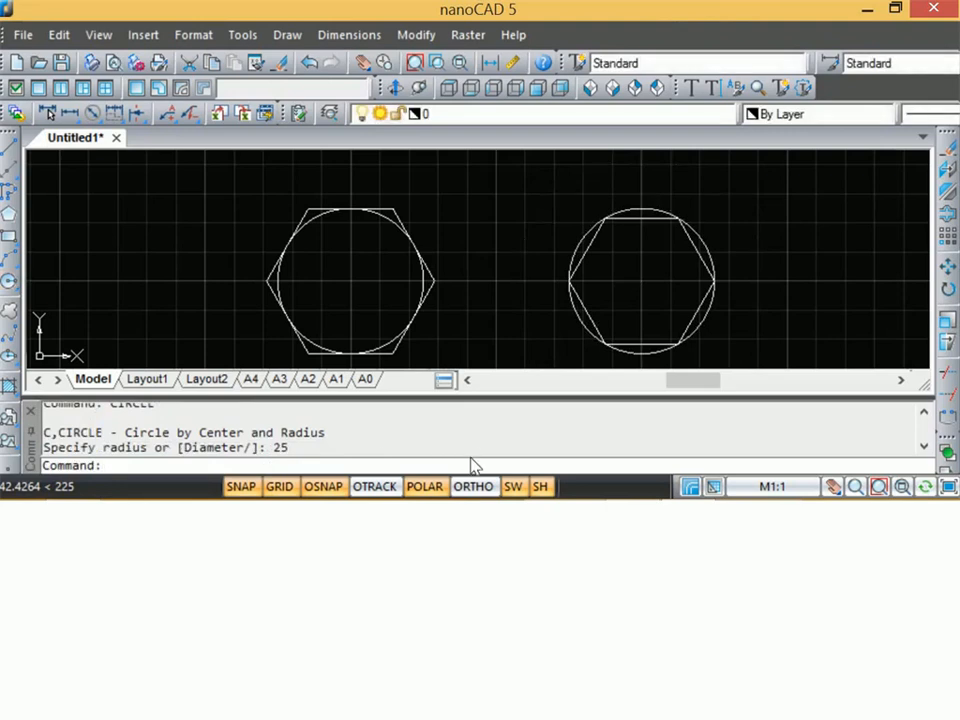
# Step: Compare how the circumscribed and the inscribed hexagon each sit against their circle
pyautogui.scroll(-2, 444, 326)
pyautogui.scroll(-3, 444, 322)
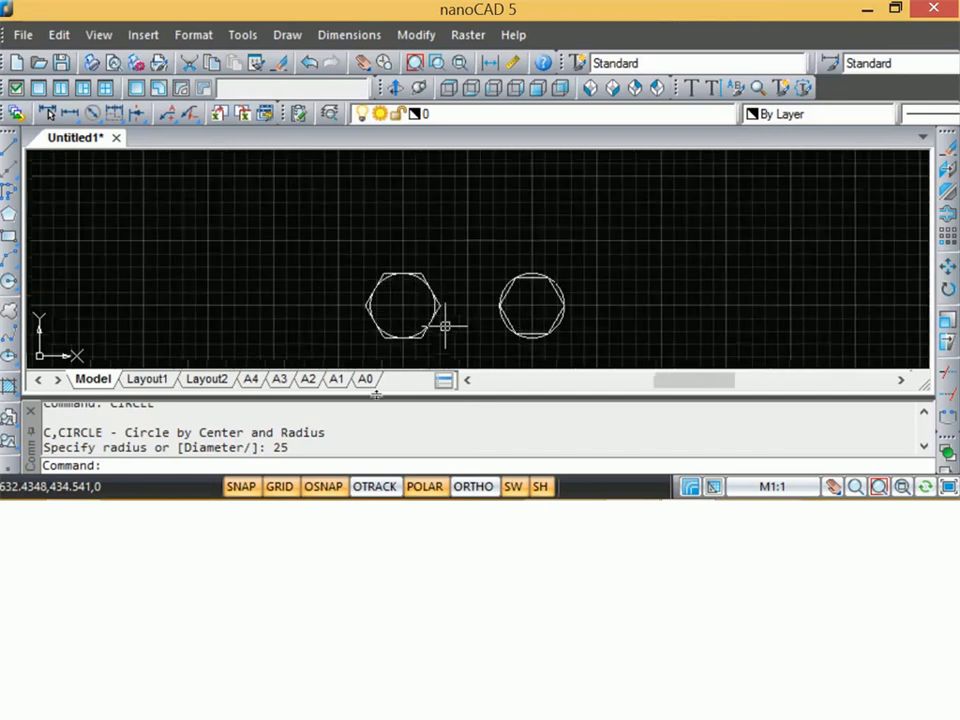
pyautogui.scroll(3, 421, 345)
pyautogui.scroll(2, 416, 348)
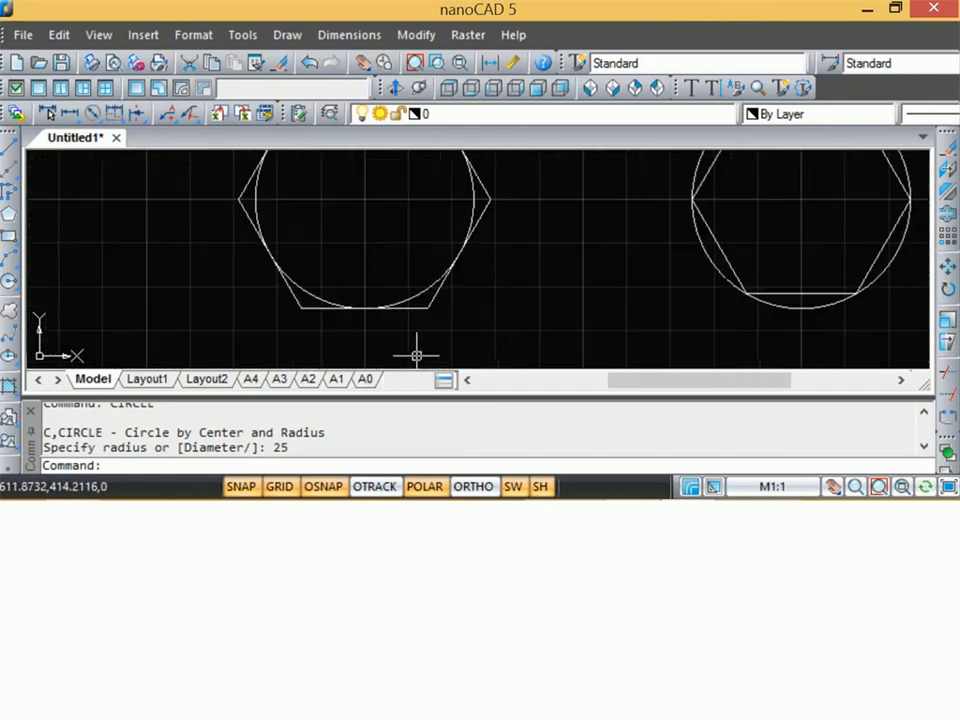
pyautogui.scroll(-1, 414, 349)
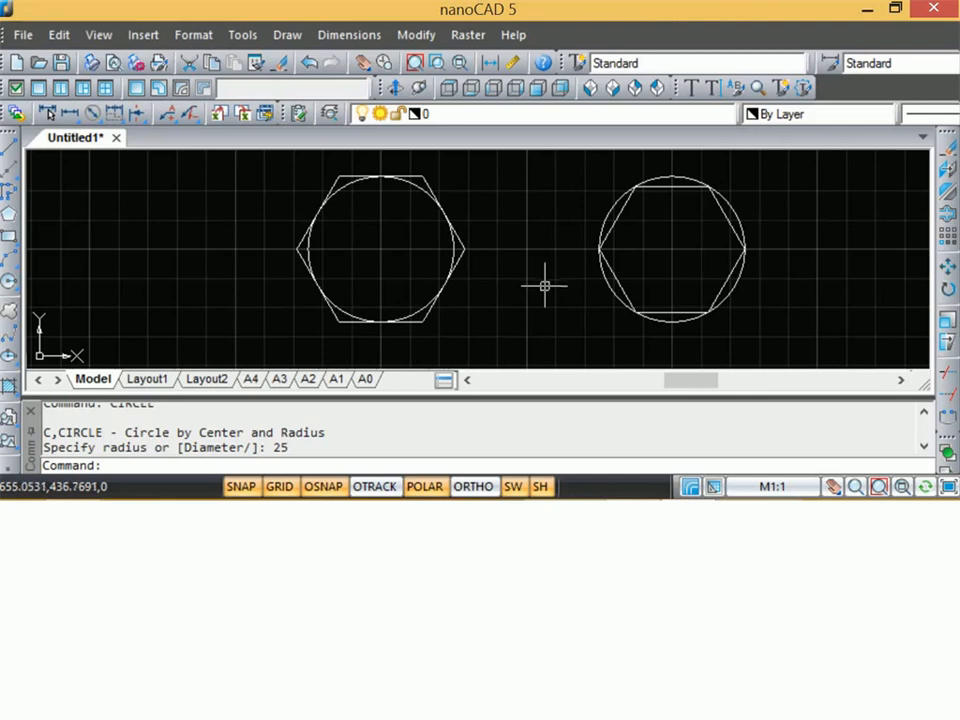
pyautogui.click(119, 466)
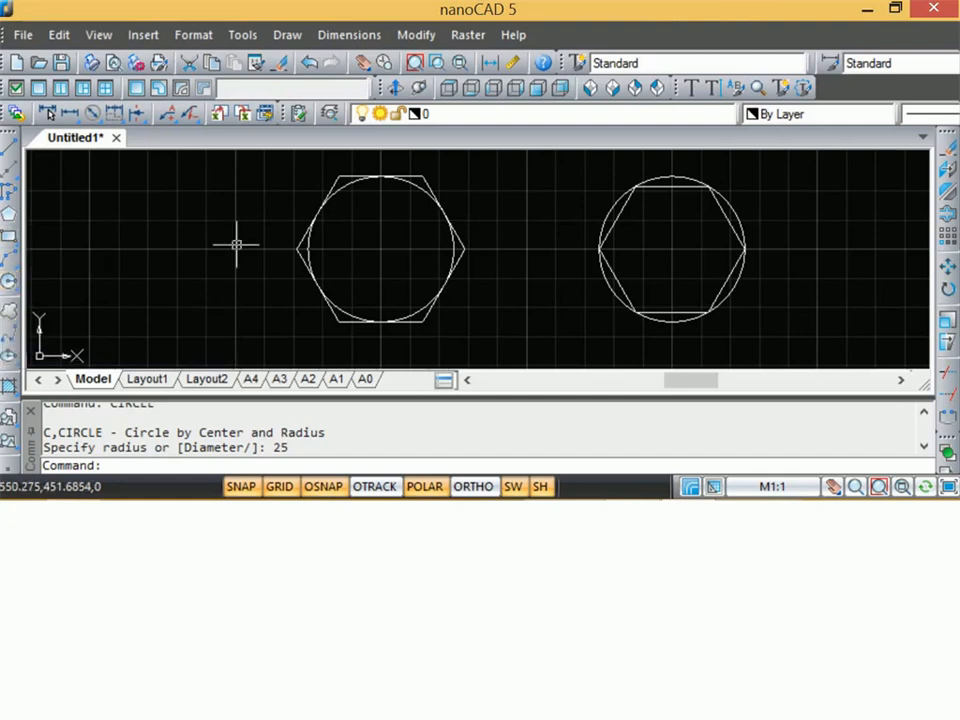
pyautogui.scroll(-1, 236, 242)
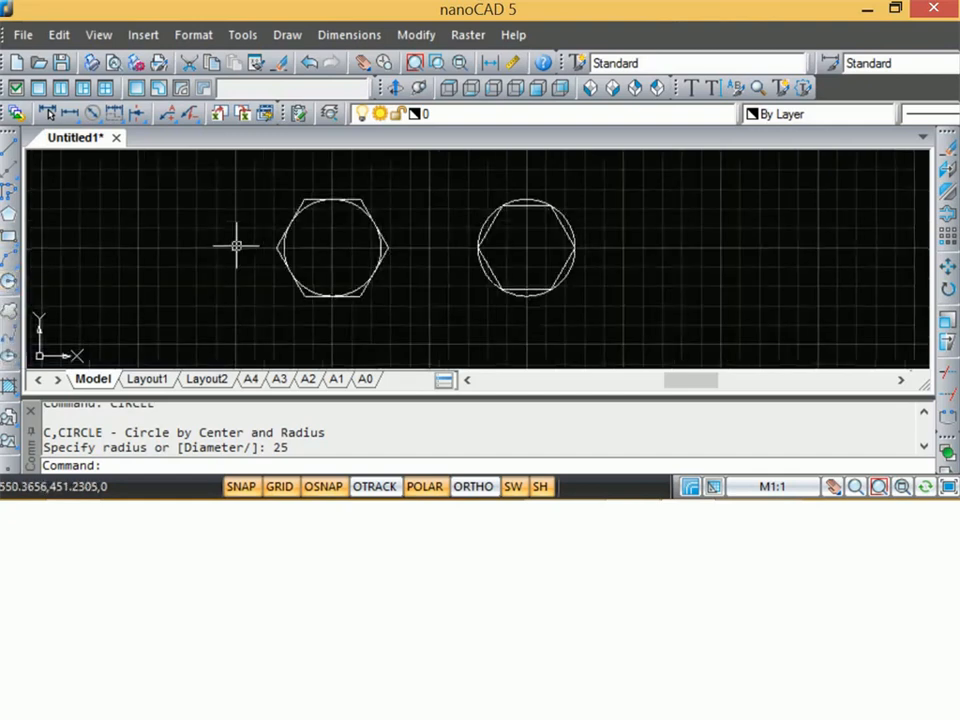
# Step: Start a sphere with the 3D command and place its center in the upper-left part of the sheet rectangle
pyautogui.click(146, 463)
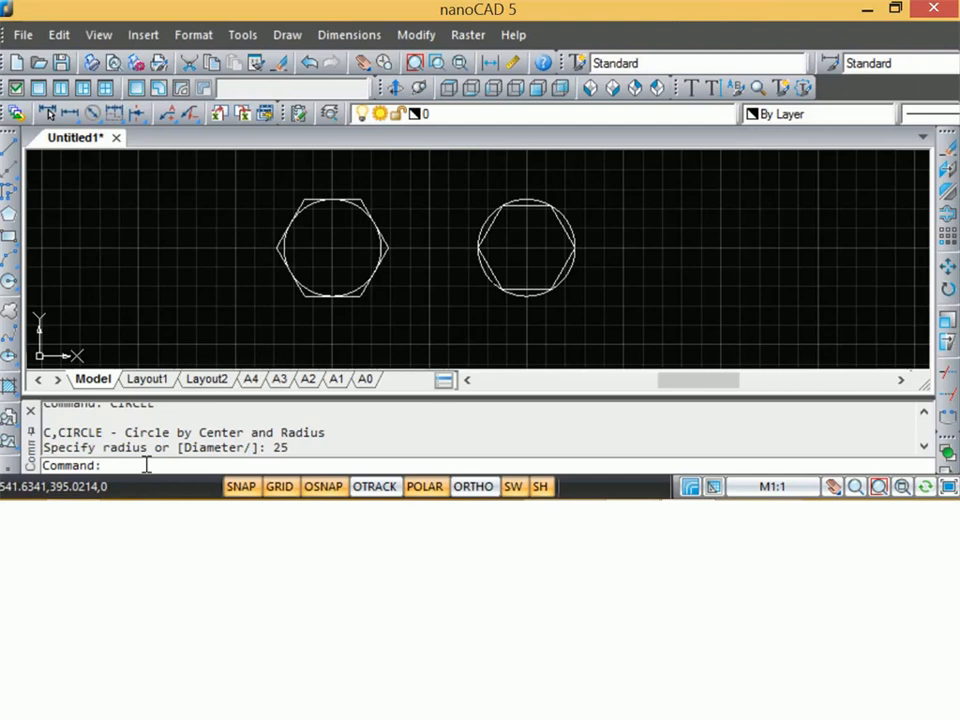
pyautogui.write('3d')
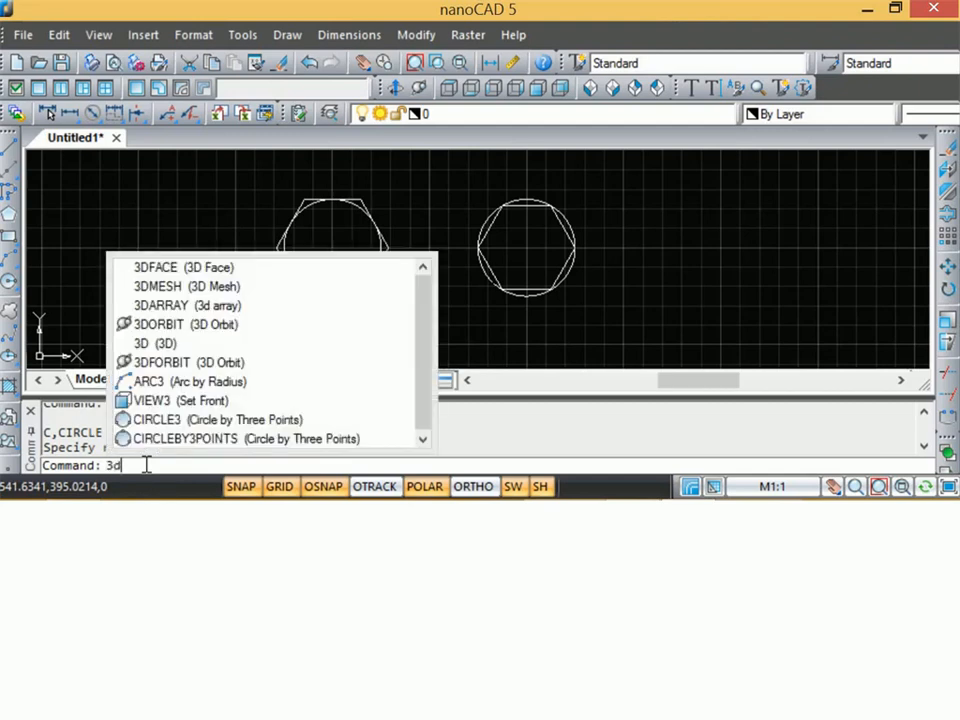
pyautogui.press('Down')
pyautogui.press('Down')
pyautogui.press('Down')
pyautogui.press('Down')
pyautogui.press('Down')
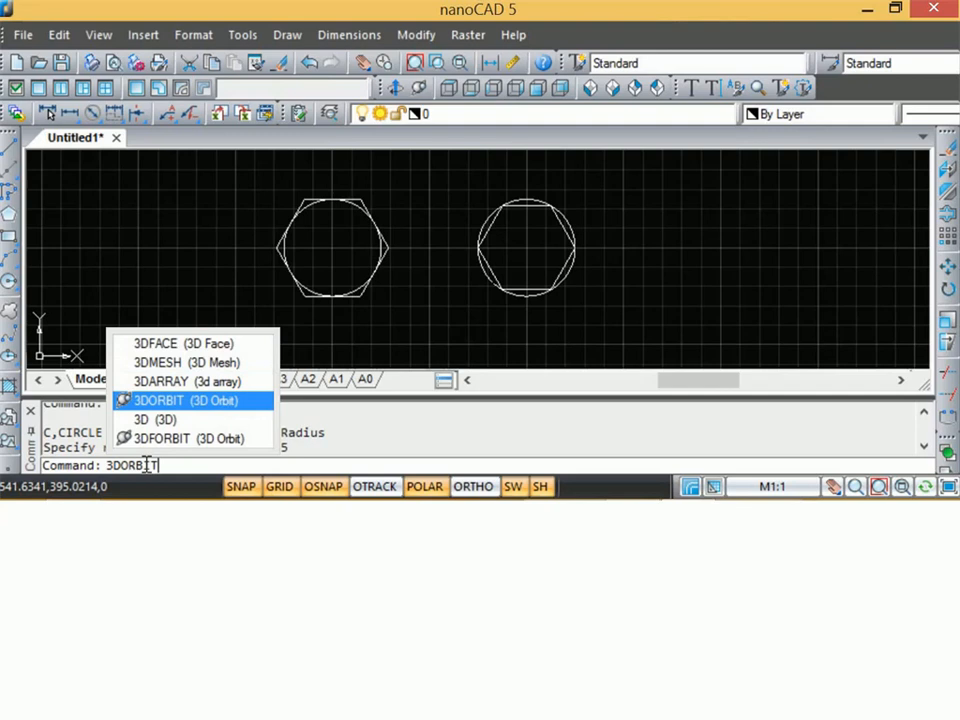
pyautogui.press('Return')
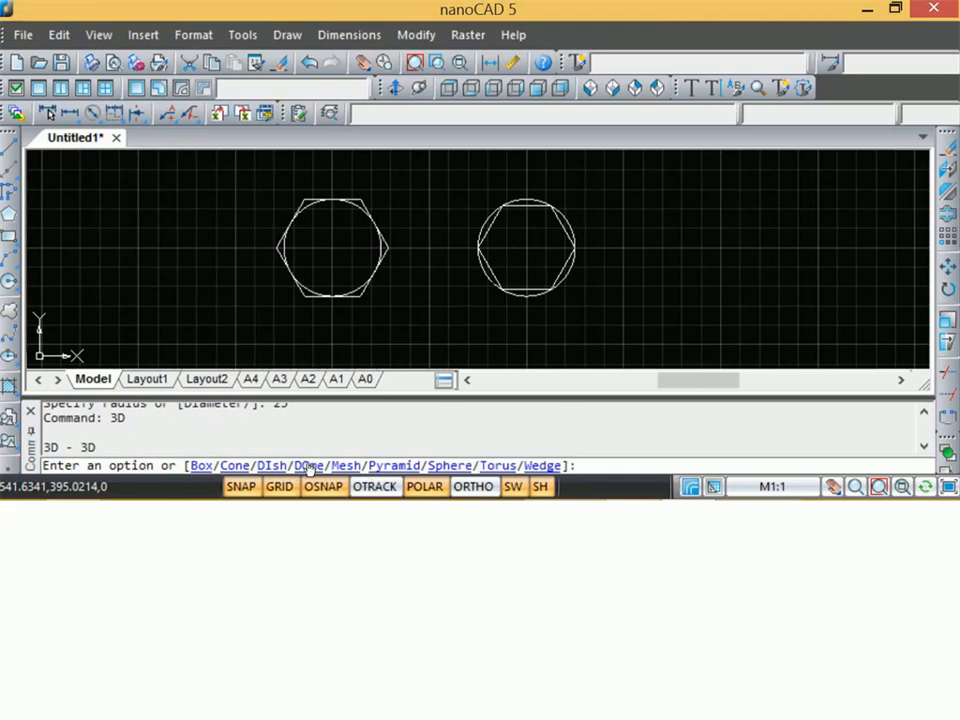
pyautogui.click(462, 464)
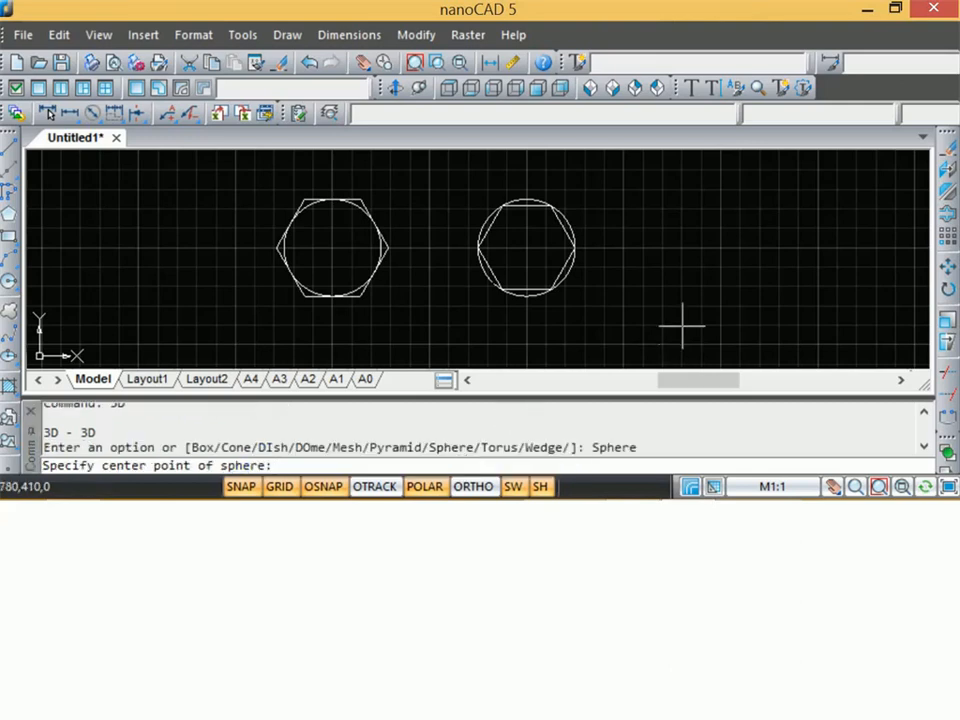
pyautogui.scroll(-5, 681, 329)
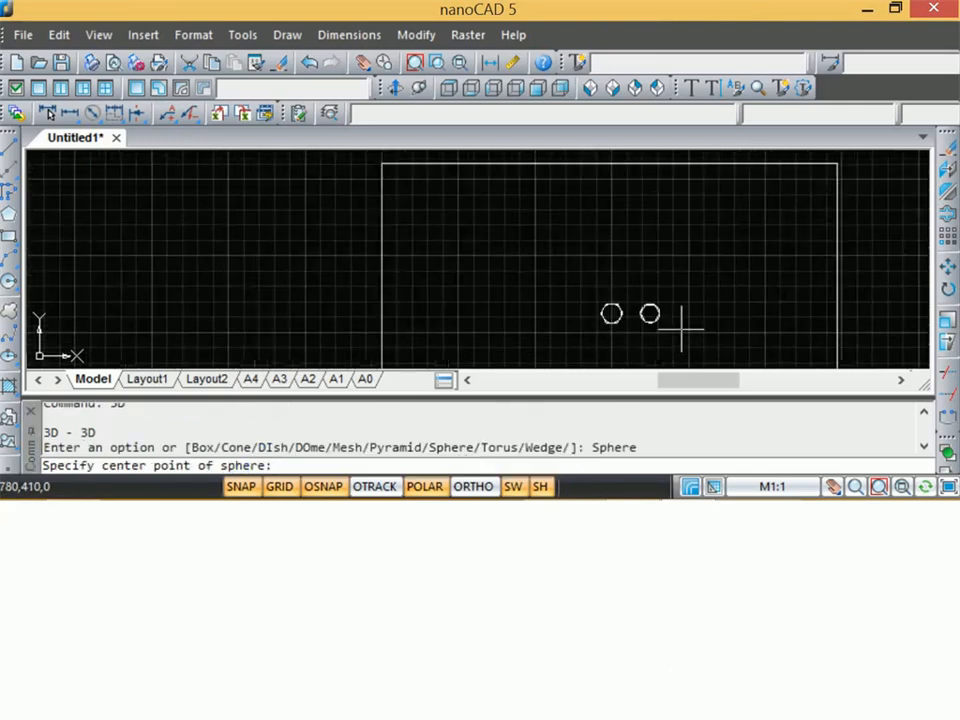
pyautogui.scroll(2, 454, 259)
pyautogui.click(459, 253)
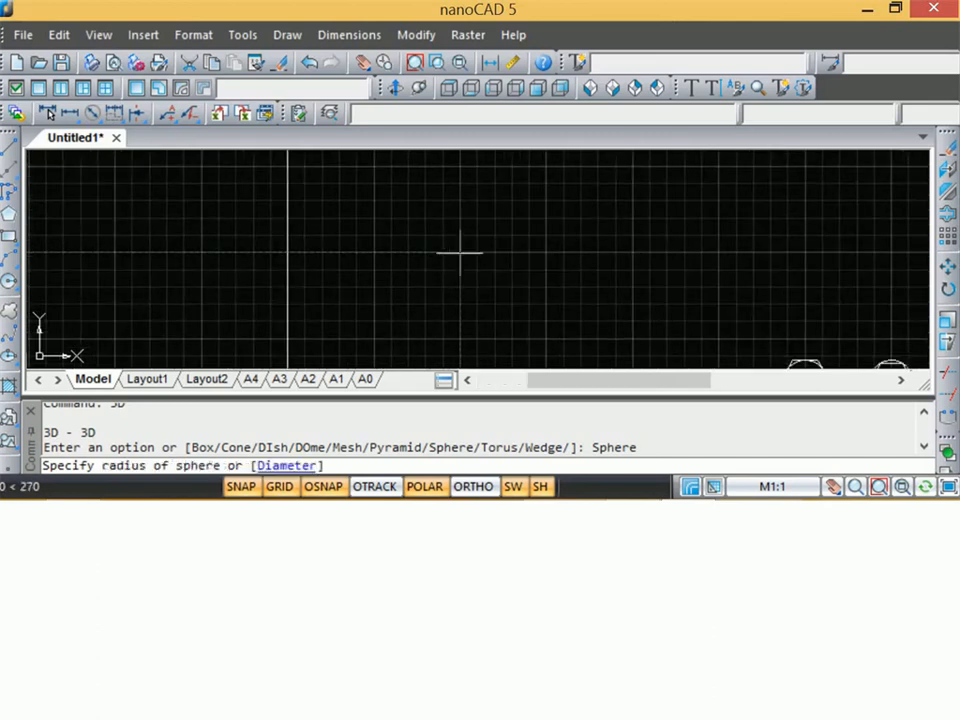
# Step: Give the sphere a radius of 25, with 8 longitudinal and 8 latitudinal segments
pyautogui.click(459, 253)
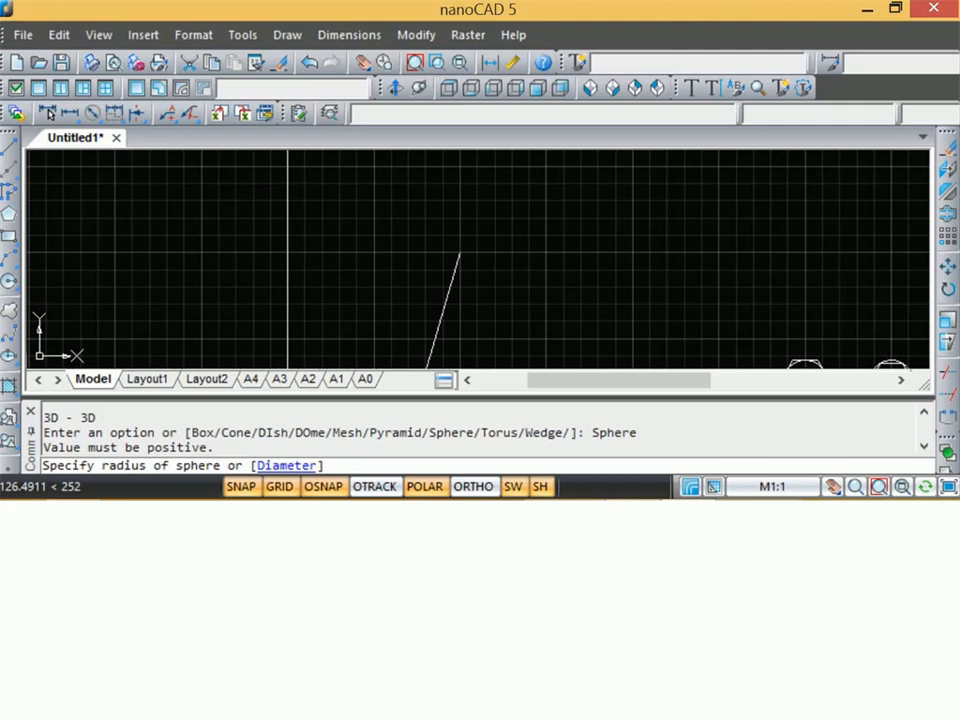
pyautogui.press('Return')
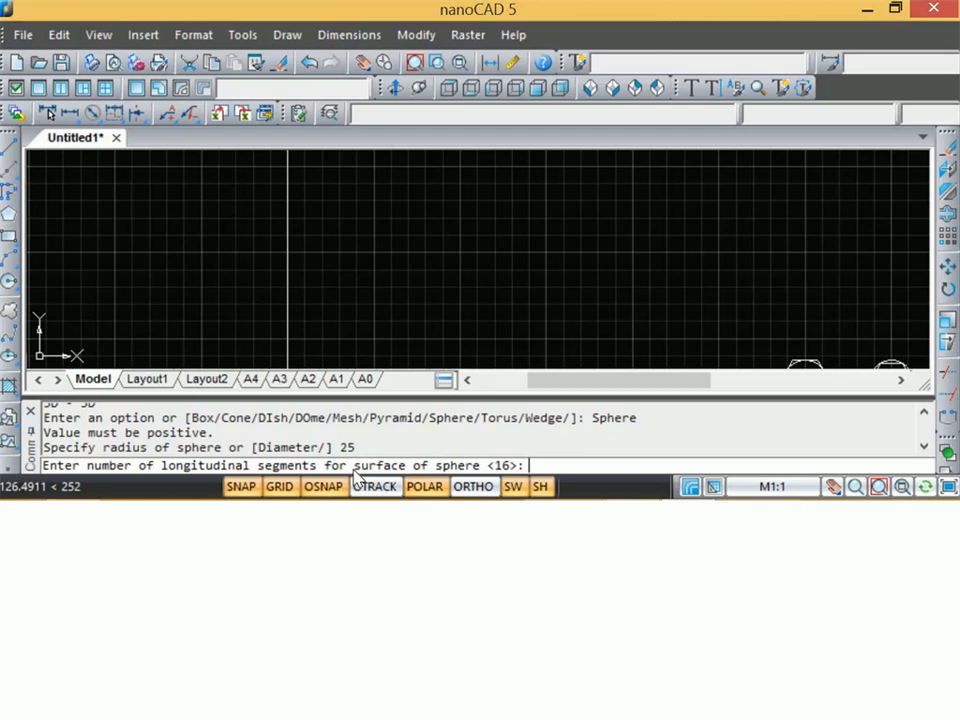
pyautogui.press('Return')
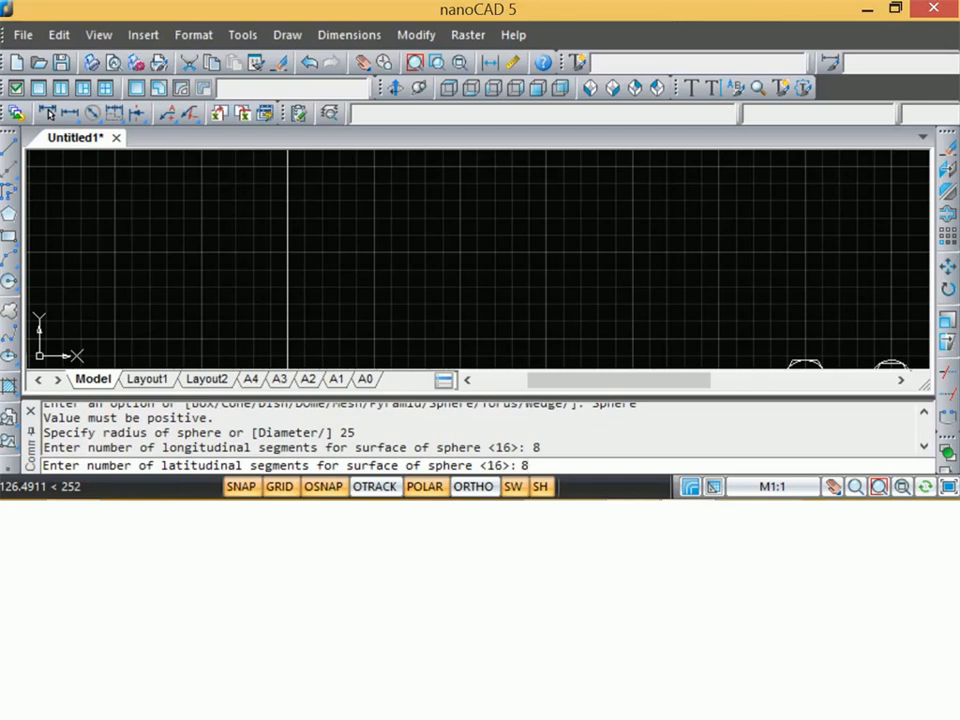
pyautogui.press('Return')
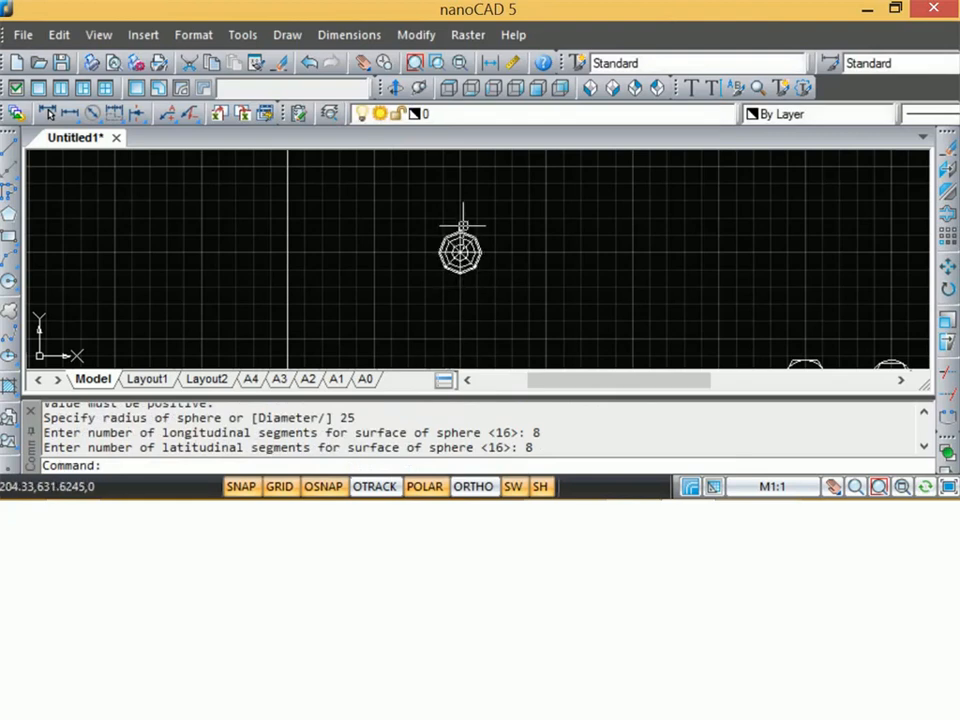
# Step: Examine the sphere's segmented mesh in plan view at several zoom levels
pyautogui.scroll(3, 455, 235)
pyautogui.scroll(5, 445, 285)
pyautogui.scroll(-3, 439, 290)
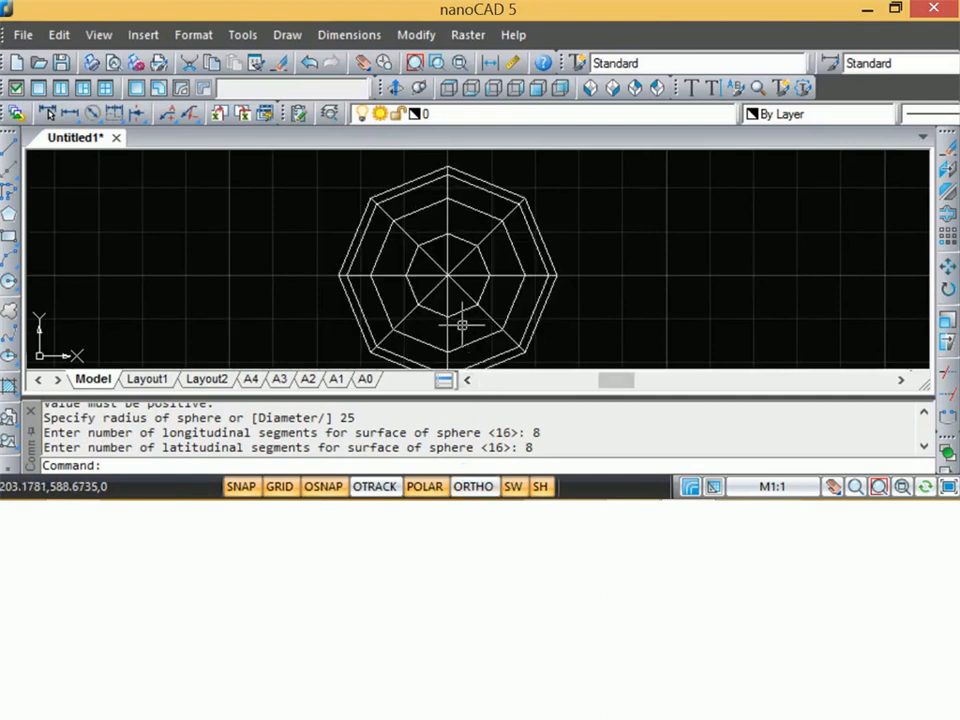
pyautogui.scroll(3, 462, 330)
pyautogui.scroll(-4, 463, 343)
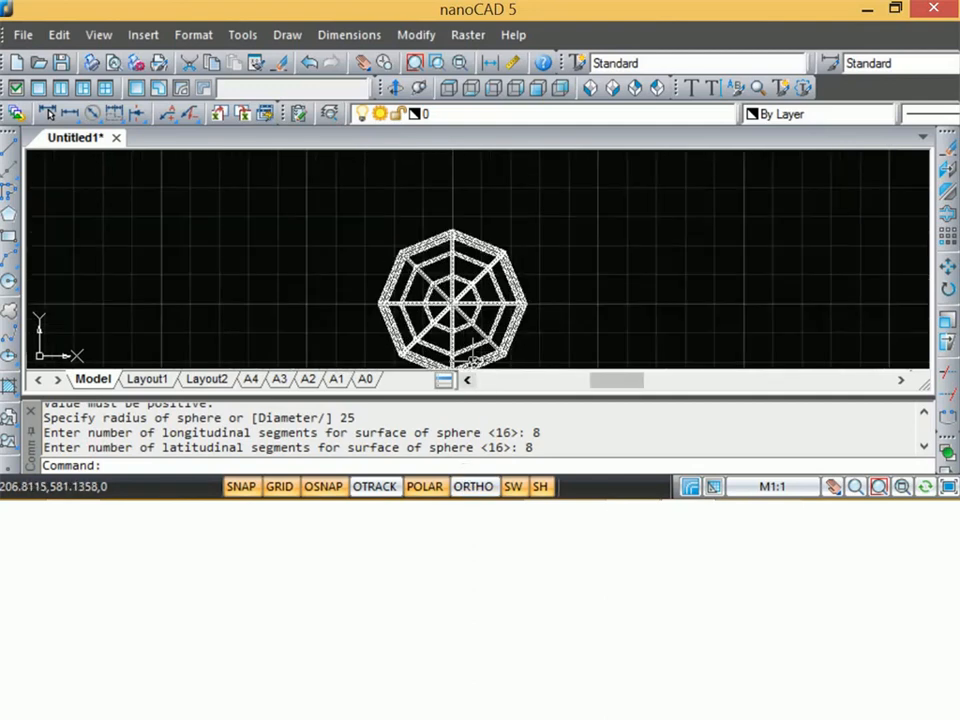
pyautogui.scroll(-2, 472, 359)
pyautogui.scroll(2, 474, 355)
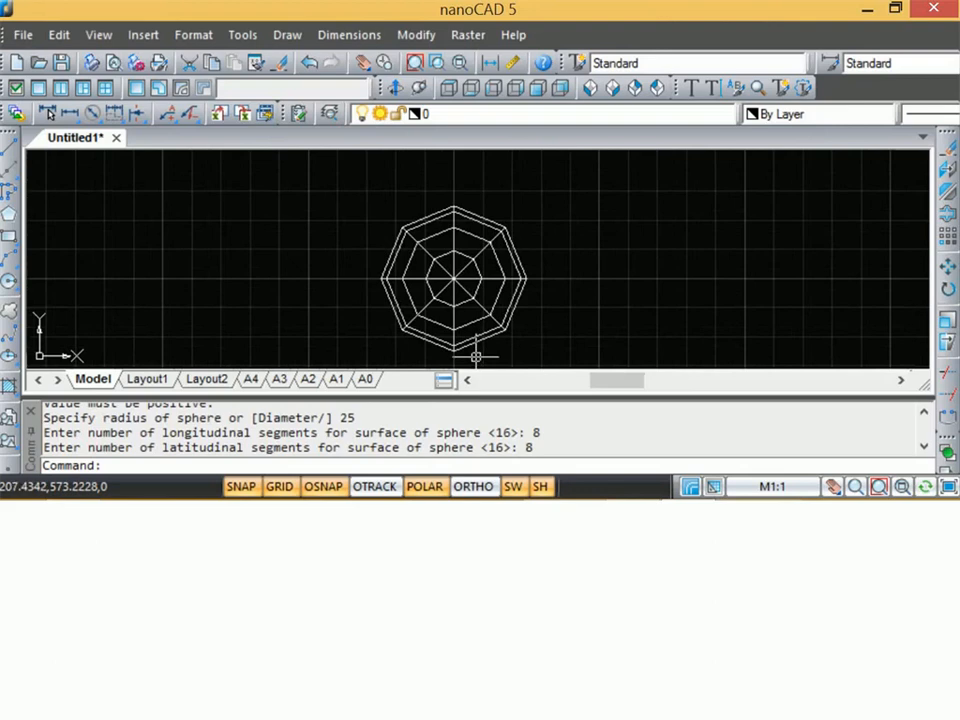
pyautogui.scroll(-3, 476, 360)
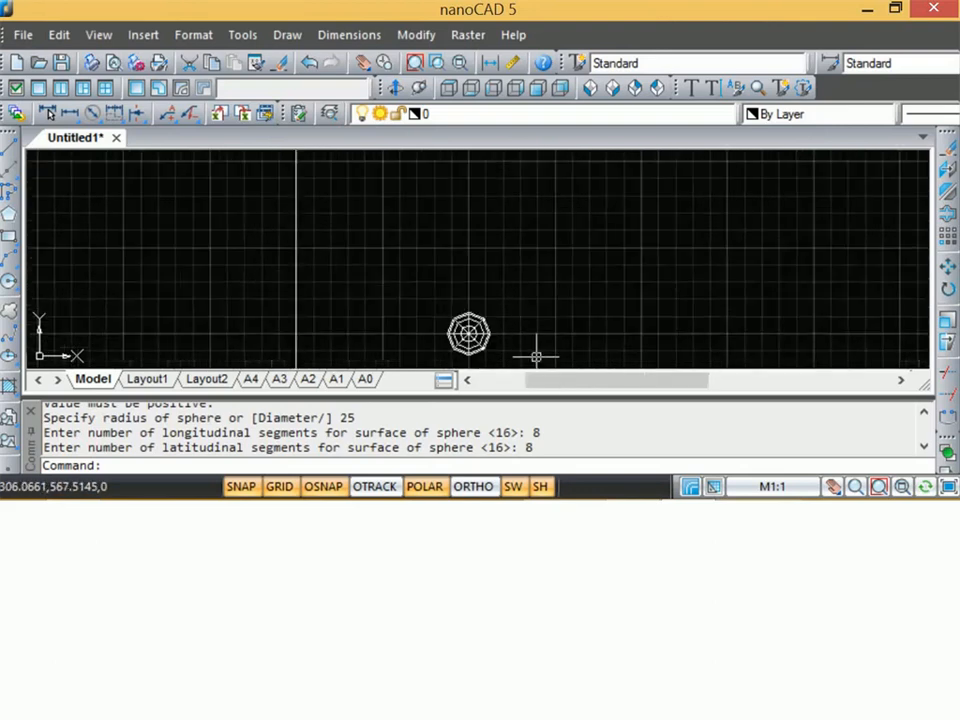
# Step: Split the model space showing the sphere into four viewports
pyautogui.scroll(2, 545, 355)
pyautogui.scroll(-3, 572, 358)
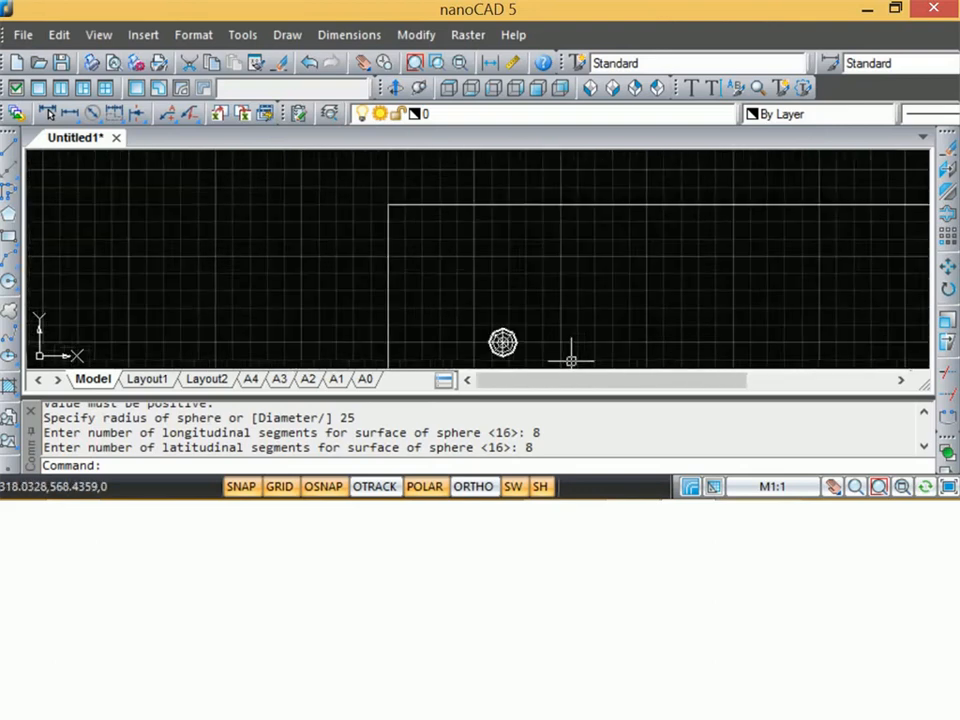
pyautogui.click(113, 95)
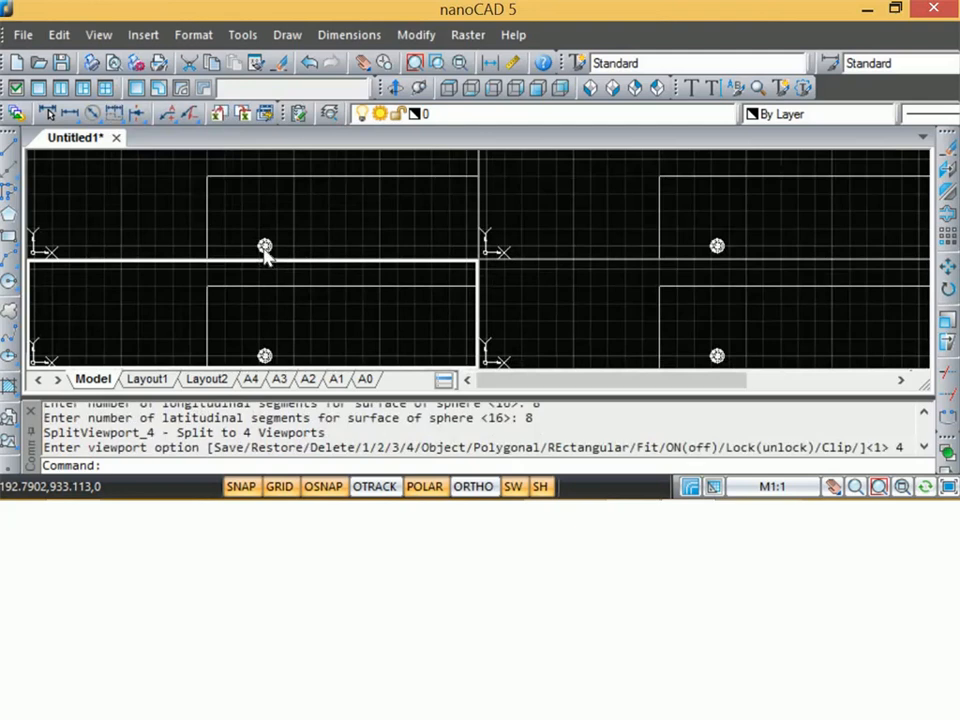
pyautogui.scroll(5, 264, 247)
pyautogui.scroll(-5, 270, 241)
# Step: Center the sphere in the upper-left viewport and try to show it there in the left view
pyautogui.click(297, 243)
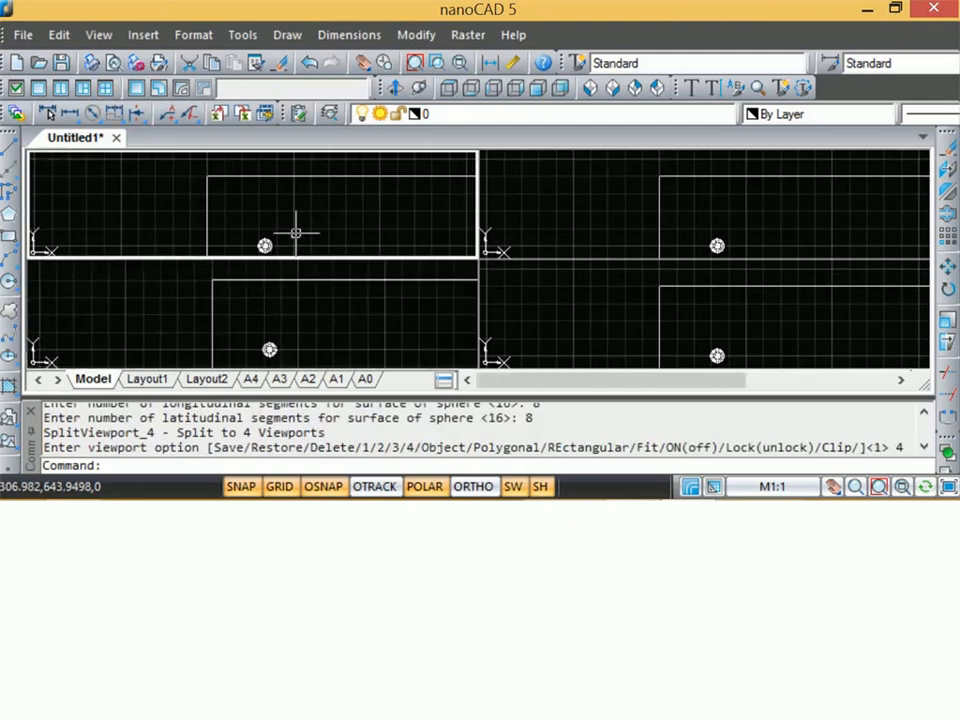
pyautogui.scroll(3, 290, 243)
pyautogui.click(267, 231)
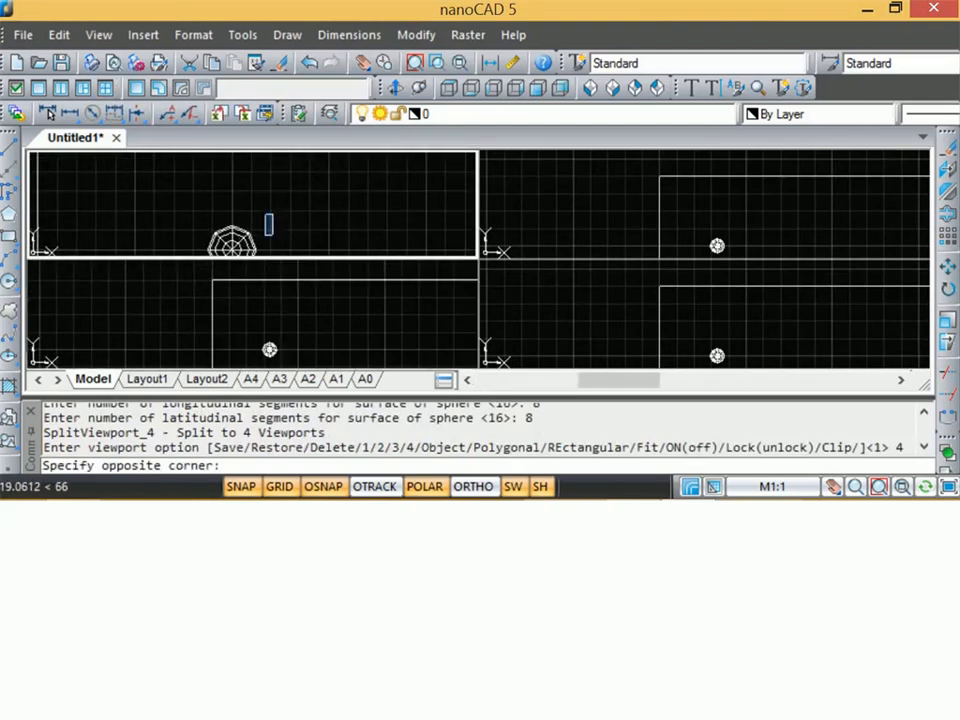
pyautogui.click(292, 234)
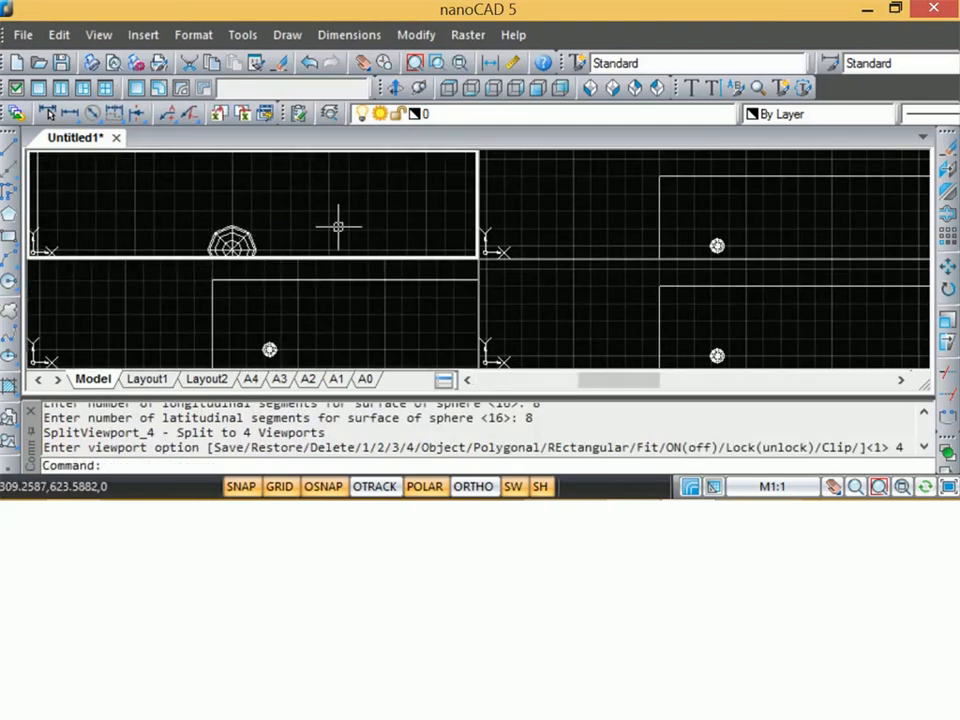
pyautogui.click(835, 487)
pyautogui.moveTo(232, 236); pyautogui.dragTo(240, 196)
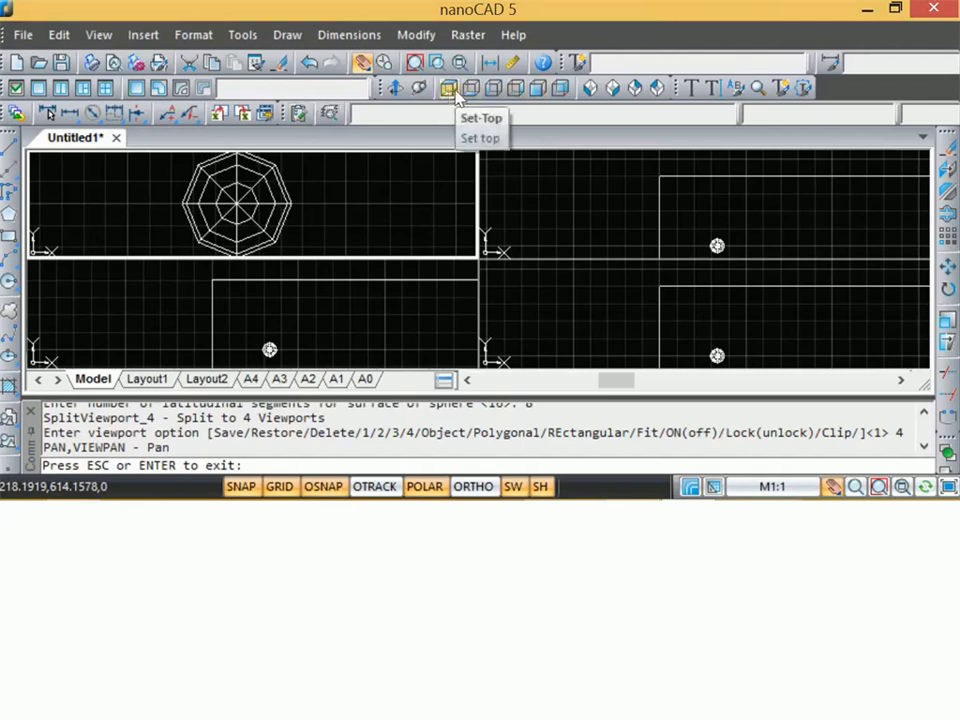
pyautogui.click(493, 88)
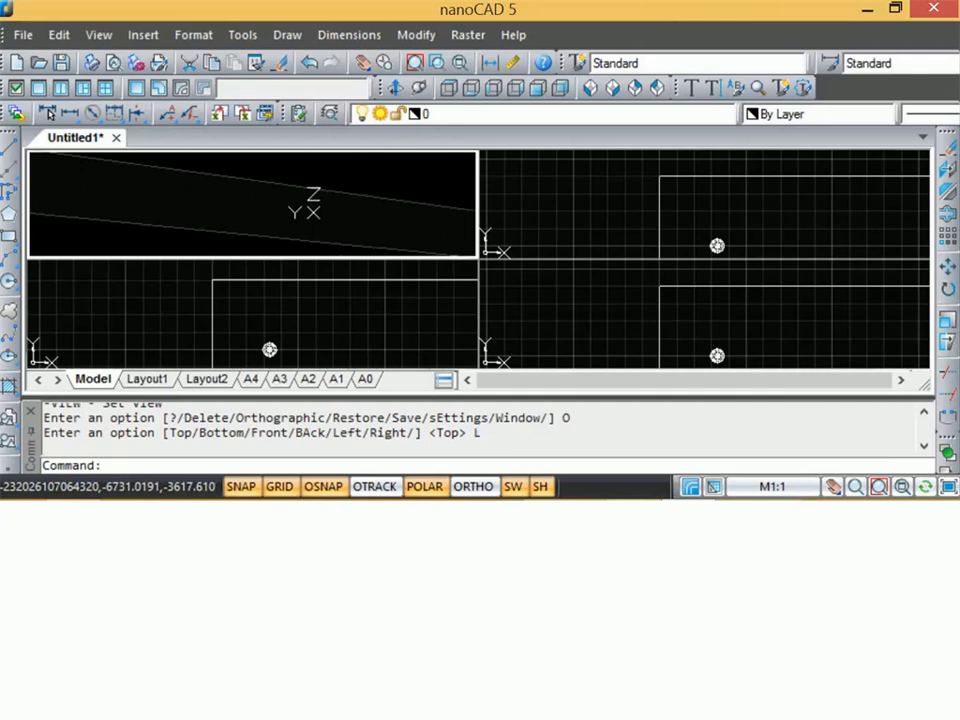
pyautogui.click(856, 490)
pyautogui.scroll(-4, 271, 196)
pyautogui.scroll(-5, 270, 195)
pyautogui.scroll(6, 268, 206)
pyautogui.scroll(-6, 266, 206)
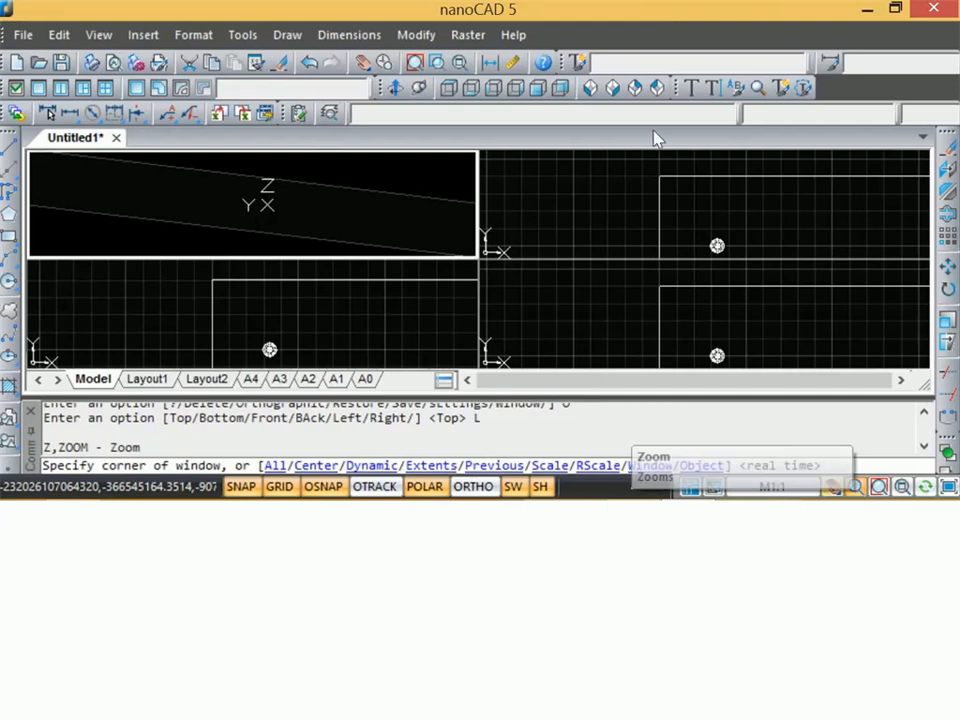
# Step: Return the upper-left viewport to the top view and zoom in on the sphere
pyautogui.click(449, 88)
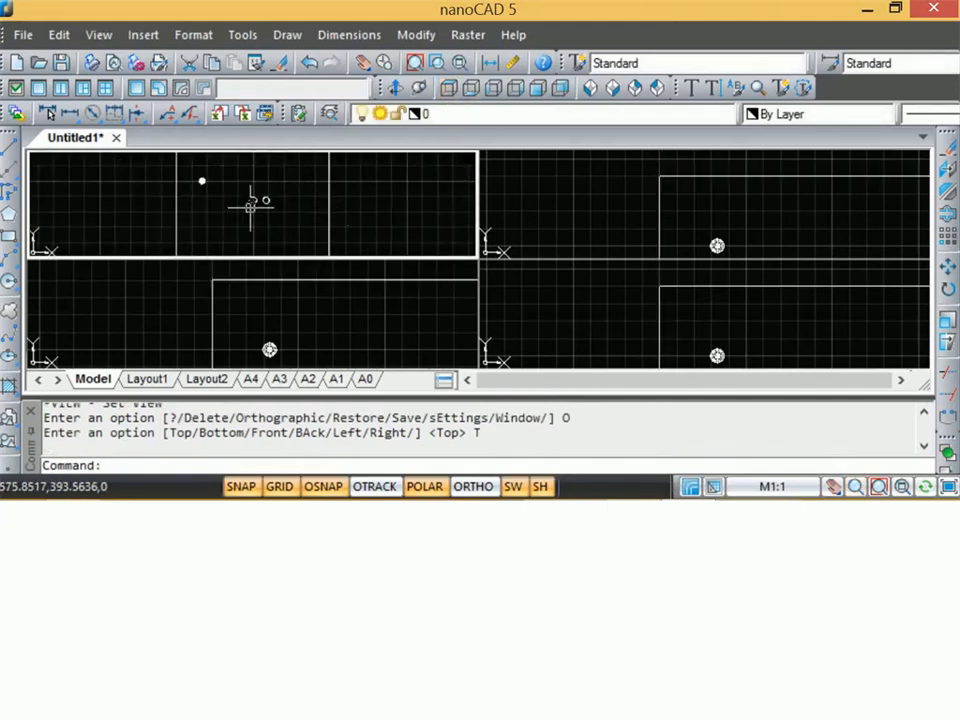
pyautogui.scroll(-3, 220, 198)
pyautogui.scroll(6, 160, 186)
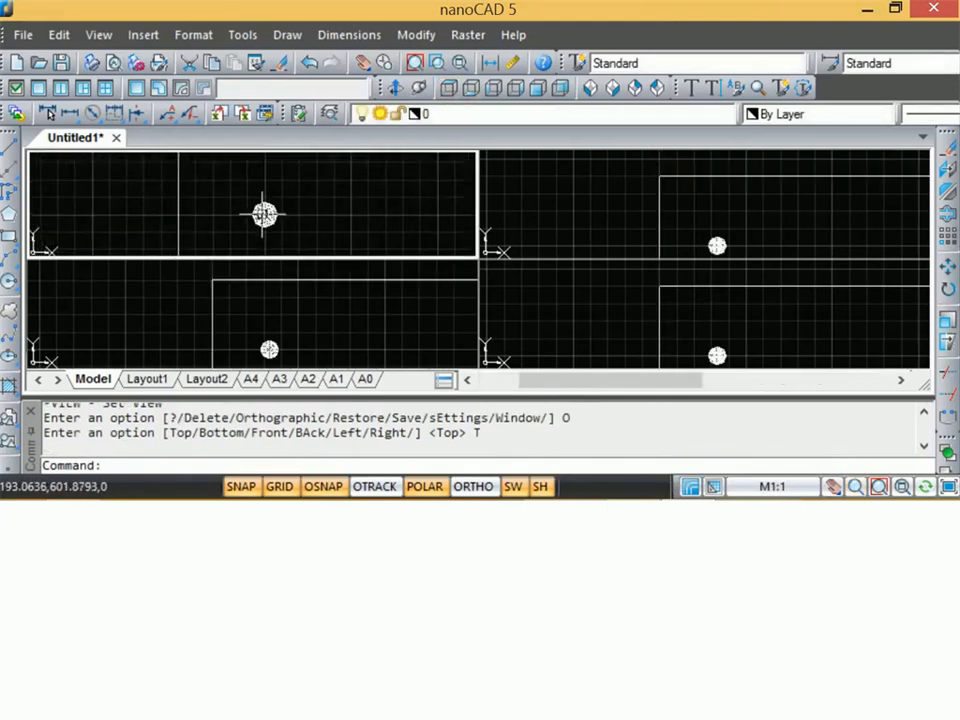
pyautogui.scroll(5, 265, 213)
pyautogui.scroll(-2, 265, 213)
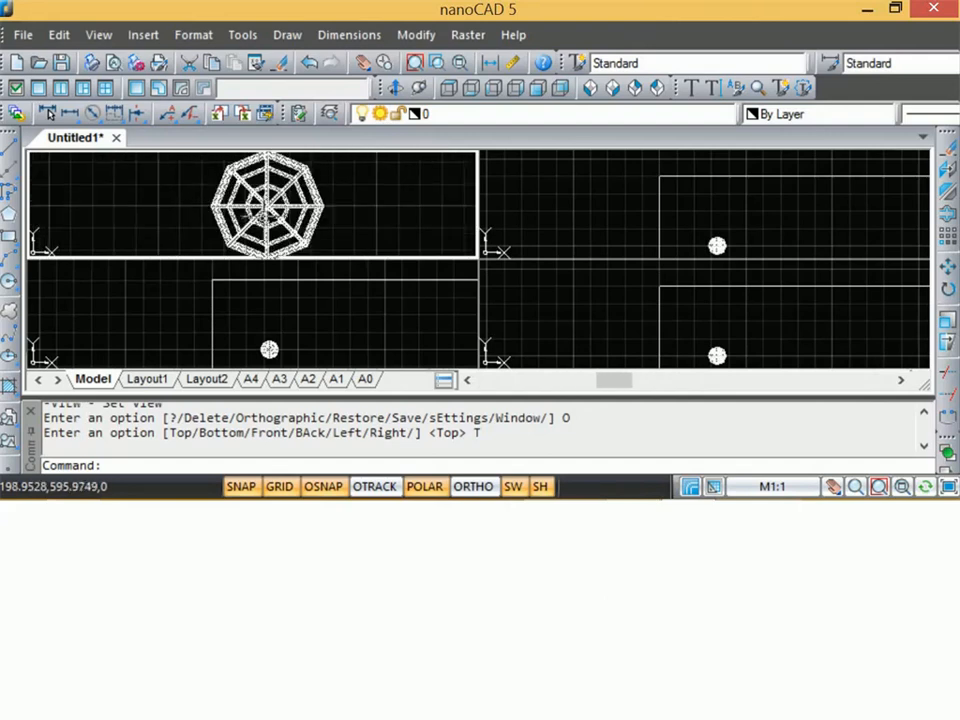
# Step: Switch the upper-left viewport to the left view and enlarge the sphere in it
pyautogui.click(468, 92)
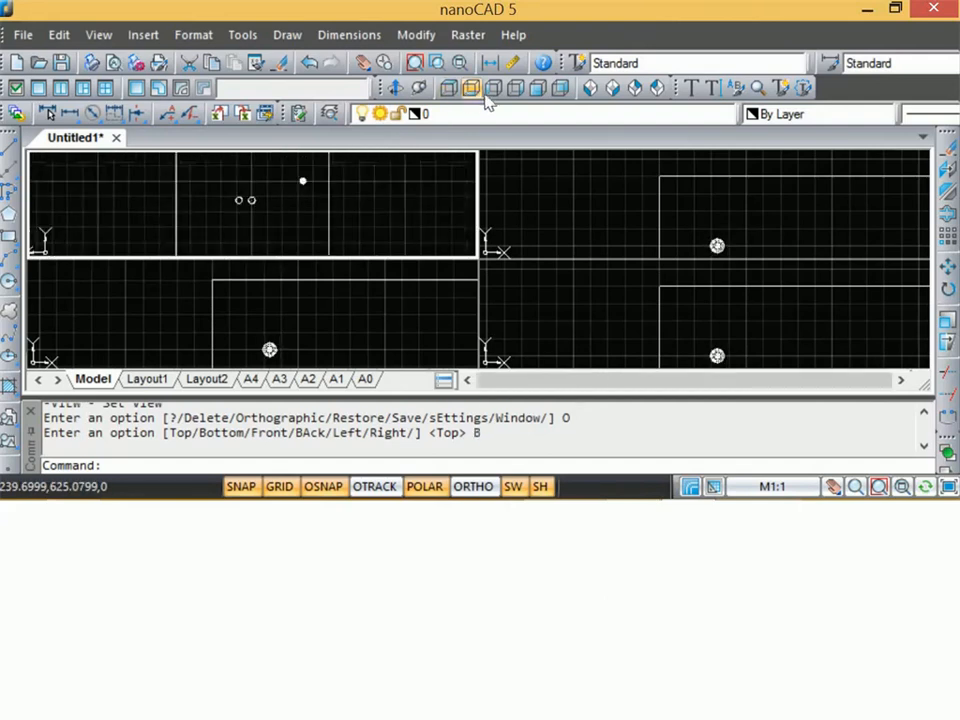
pyautogui.click(493, 92)
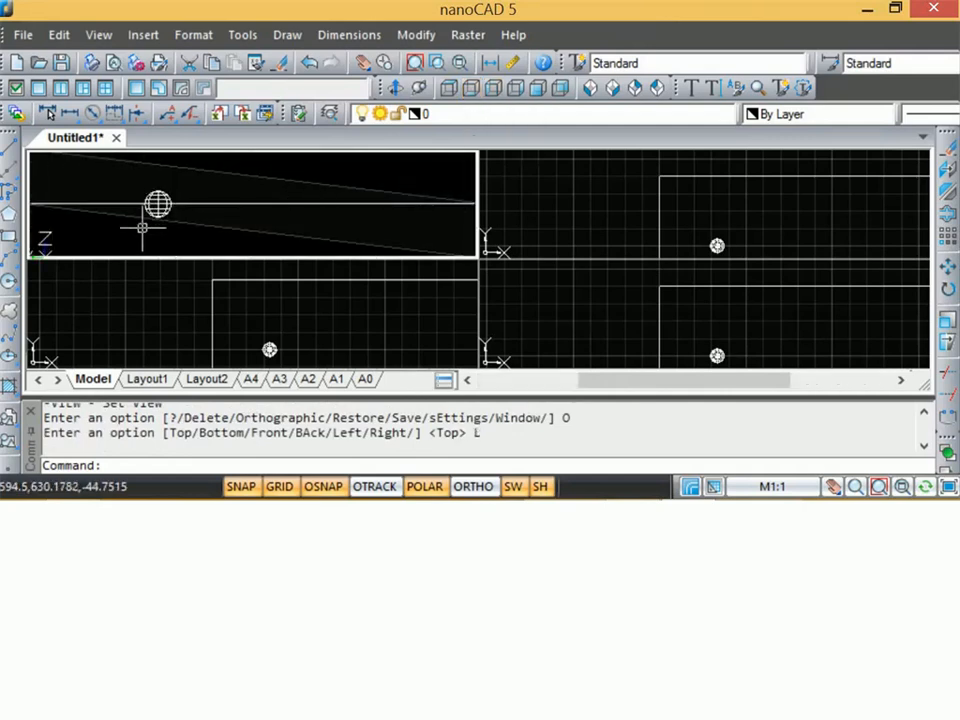
pyautogui.scroll(4, 142, 228)
pyautogui.scroll(-2, 147, 215)
pyautogui.scroll(2, 140, 191)
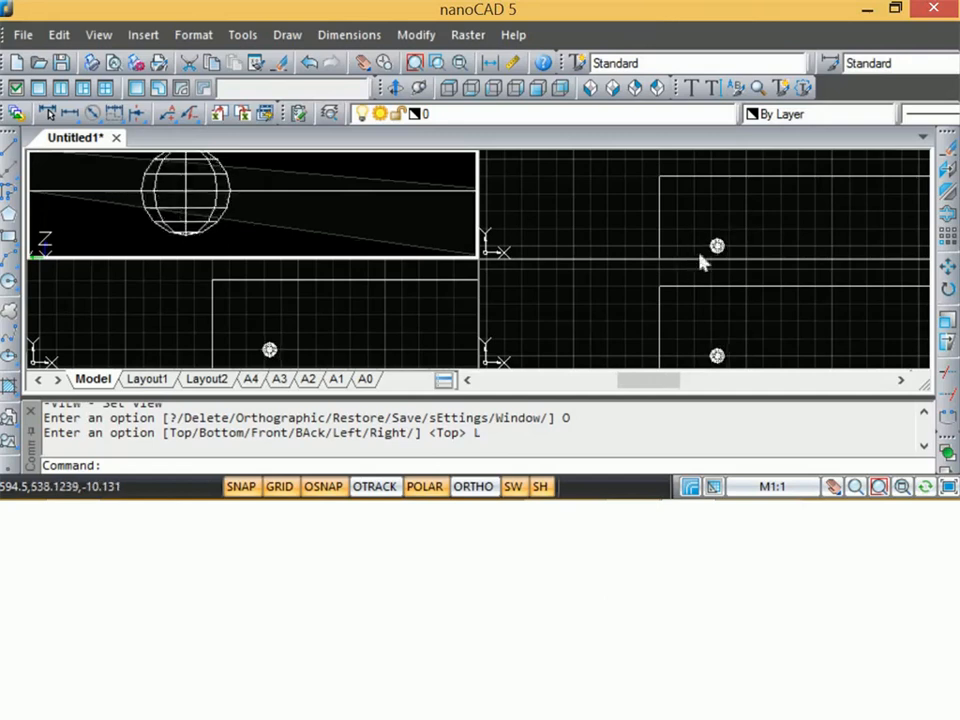
# Step: Activate the upper-right viewport and try to show the sphere there in the right view
pyautogui.click(757, 247)
pyautogui.scroll(-3, 750, 238)
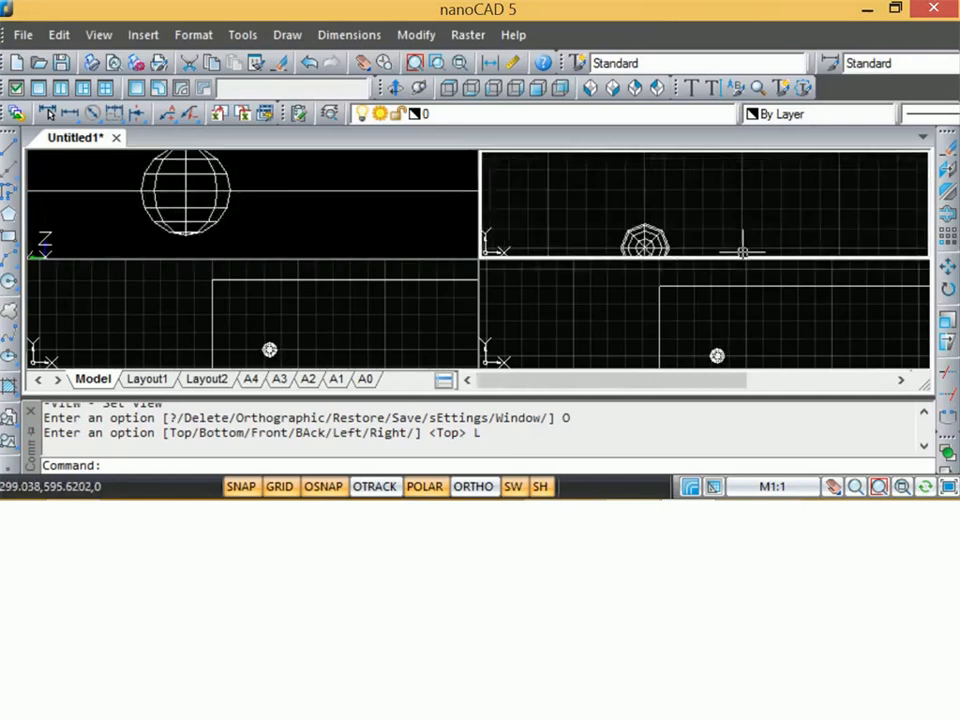
pyautogui.scroll(2, 668, 235)
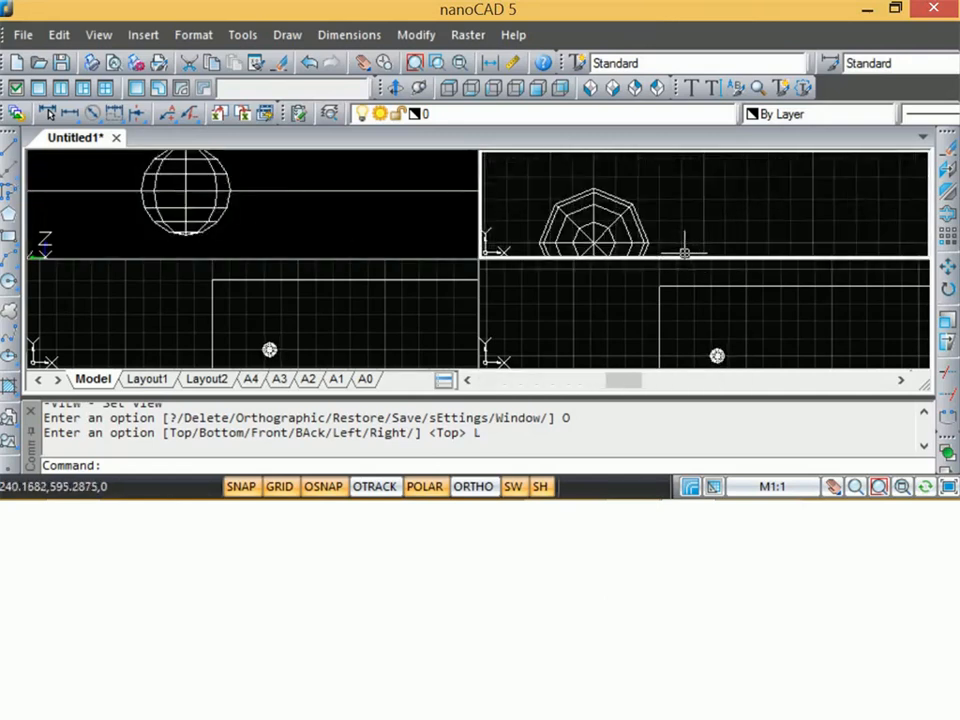
pyautogui.click(517, 97)
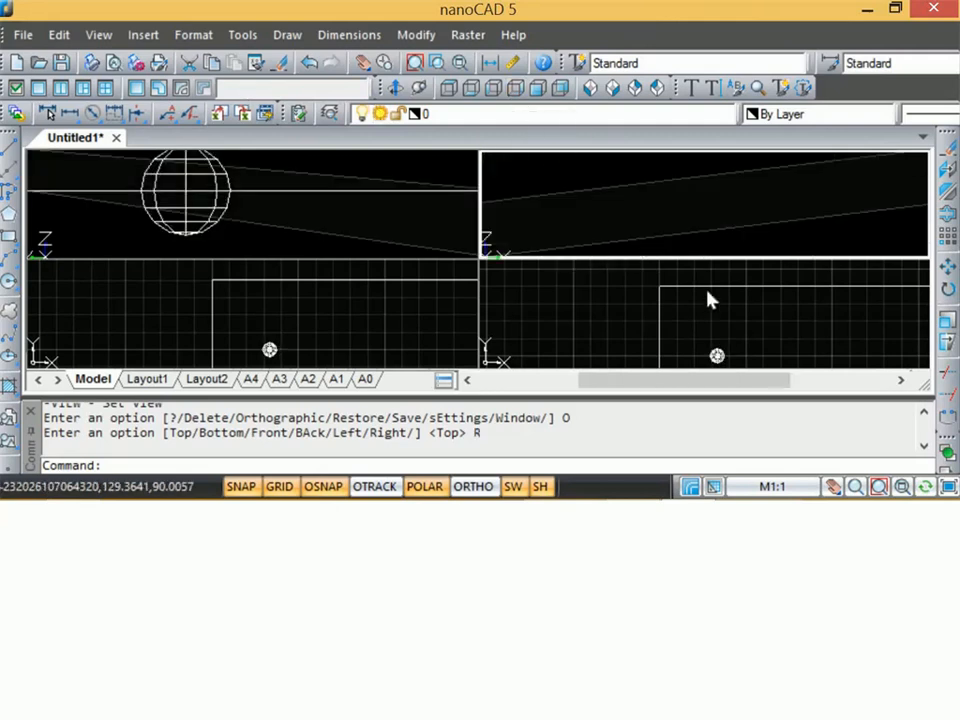
pyautogui.scroll(-10, 691, 225)
pyautogui.scroll(8, 702, 231)
pyautogui.scroll(-5, 699, 230)
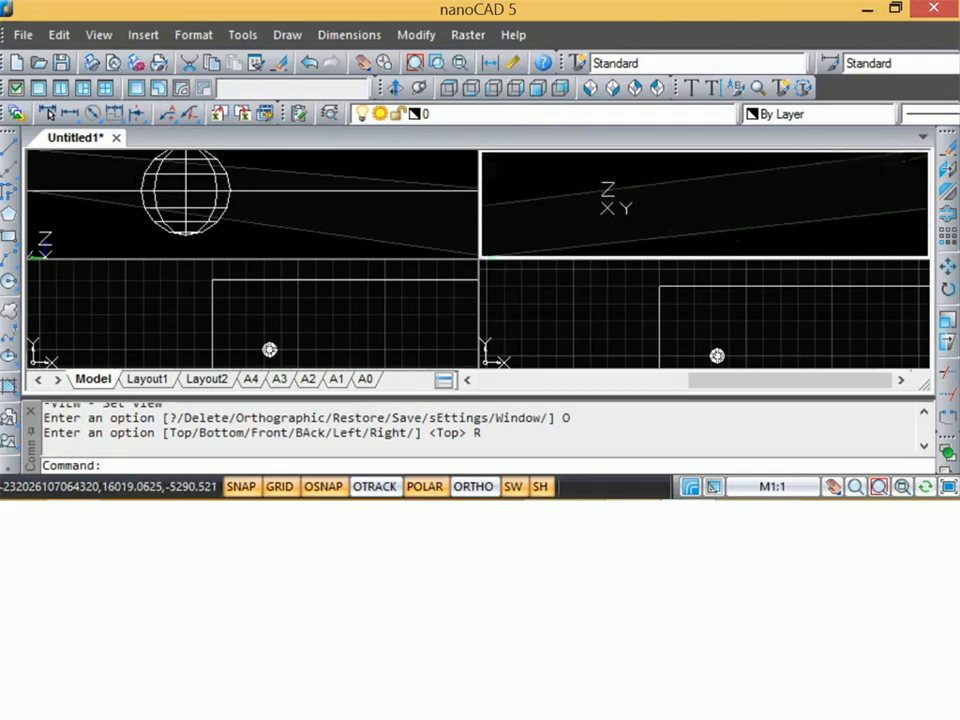
pyautogui.click(832, 487)
pyautogui.moveTo(737, 249); pyautogui.dragTo(683, 200)
pyautogui.scroll(-5, 681, 203)
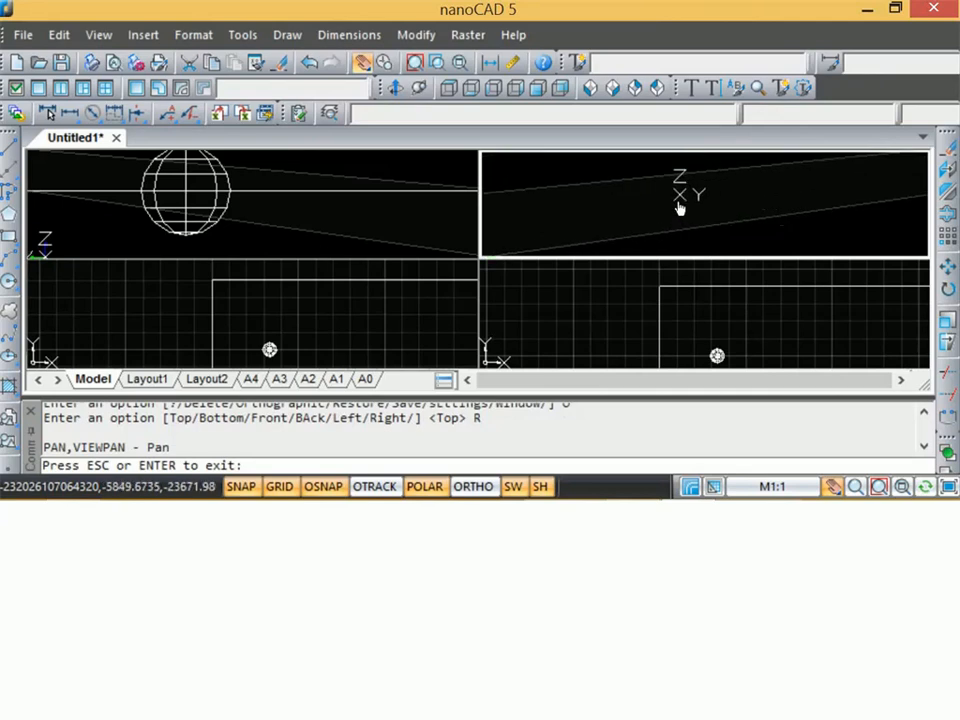
pyautogui.scroll(15, 688, 205)
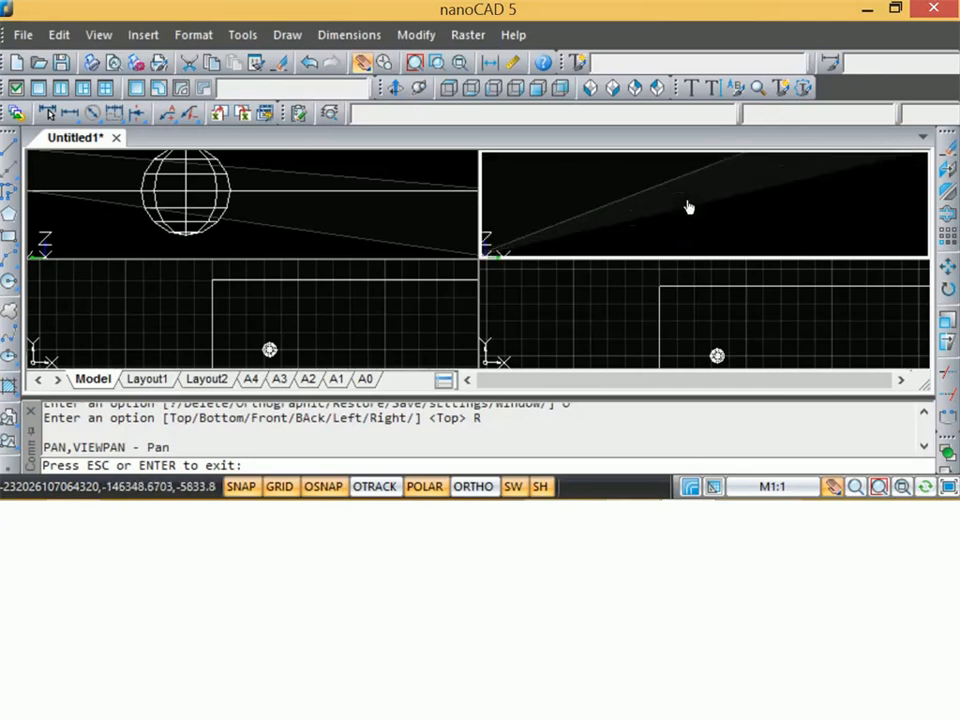
pyautogui.scroll(-8, 684, 212)
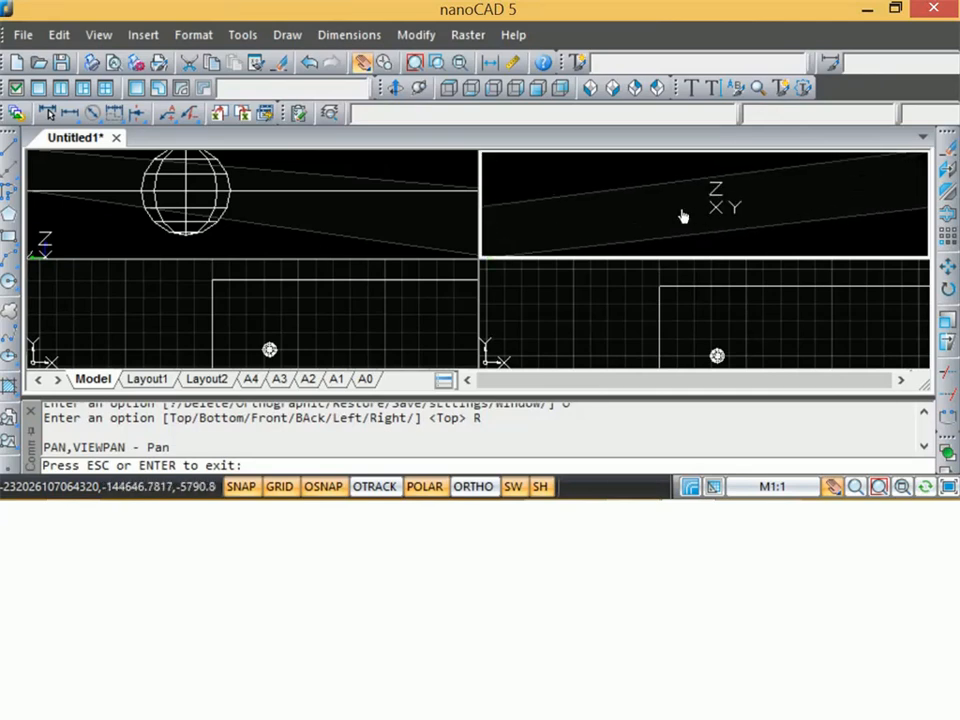
# Step: Return the upper-right viewport to the top view and zoom in on the sphere
pyautogui.click(450, 89)
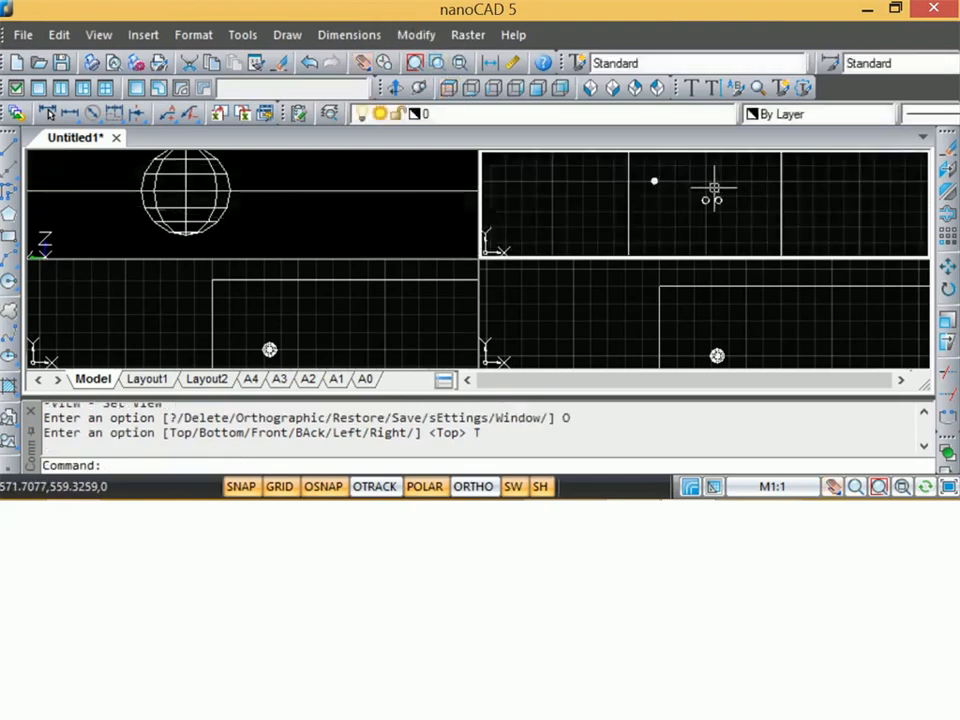
pyautogui.scroll(5, 648, 174)
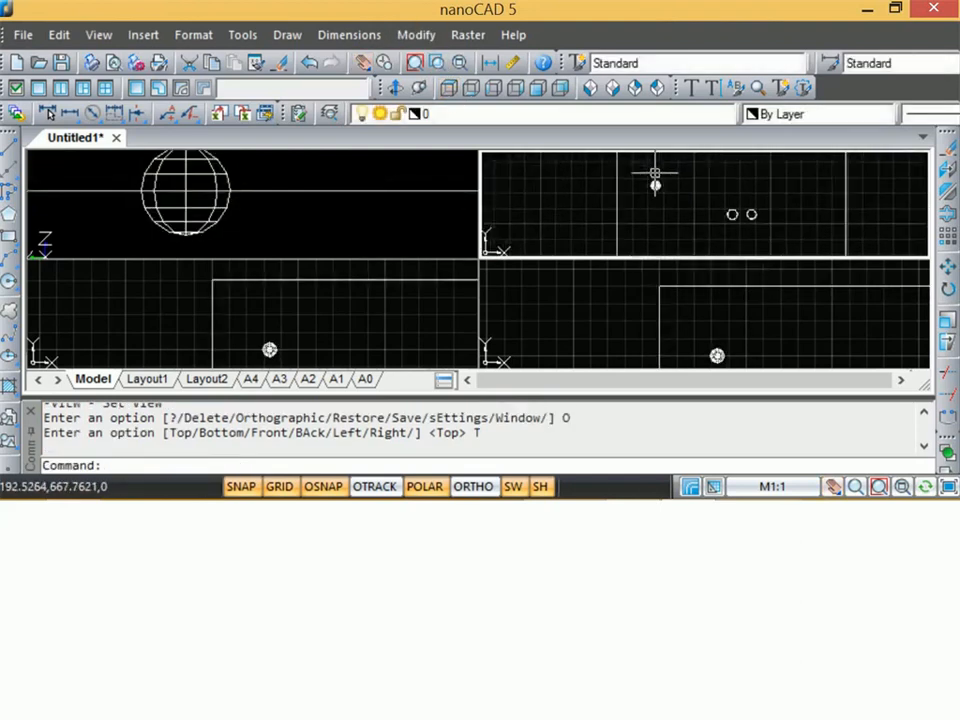
pyautogui.scroll(2, 675, 236)
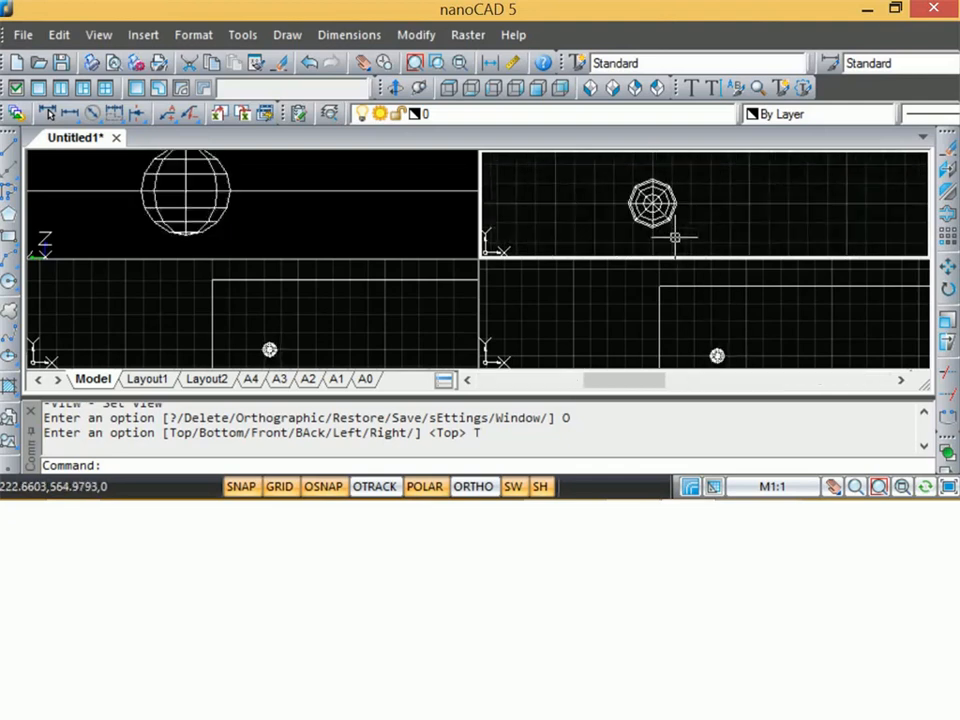
# Step: Set the upper-right viewport to the left view and enlarge the sphere in it
pyautogui.click(537, 93)
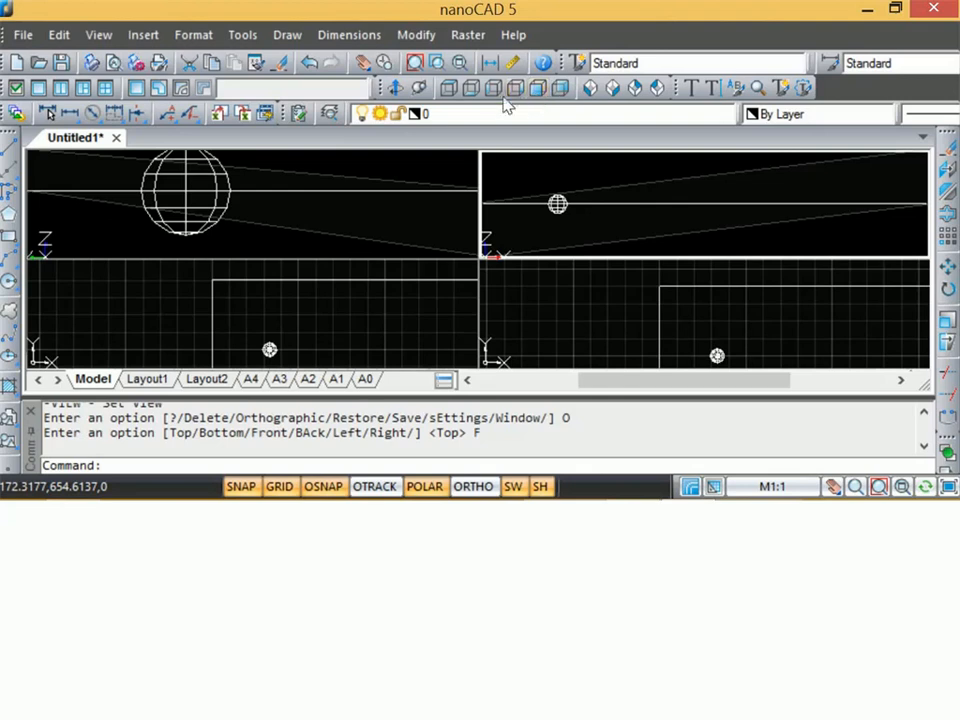
pyautogui.click(495, 92)
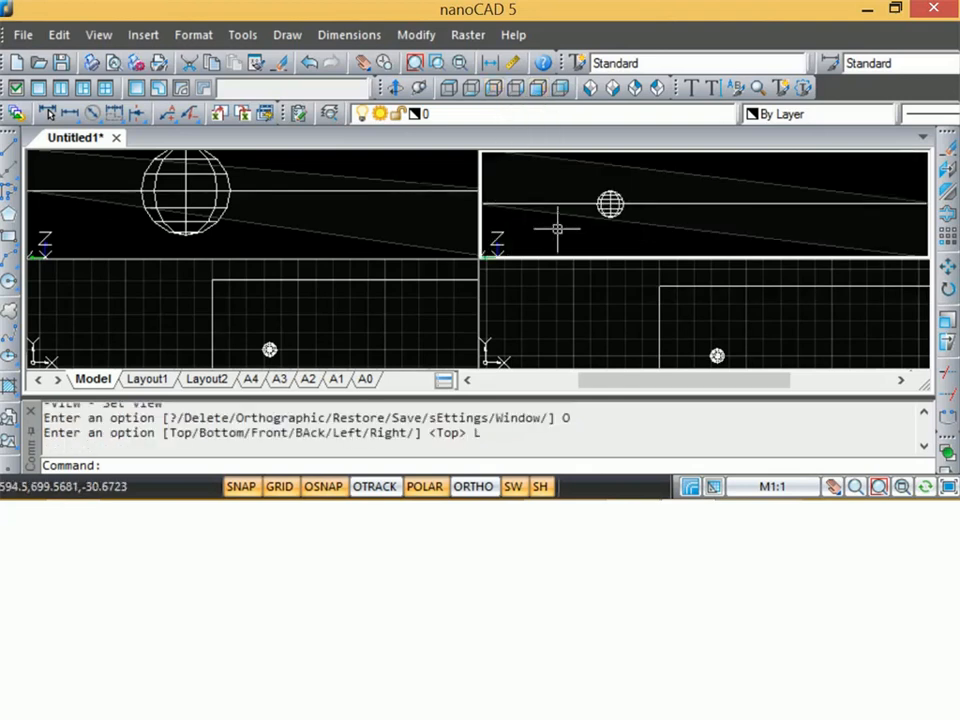
pyautogui.scroll(5, 560, 210)
pyautogui.scroll(3, 672, 178)
pyautogui.scroll(-2, 670, 178)
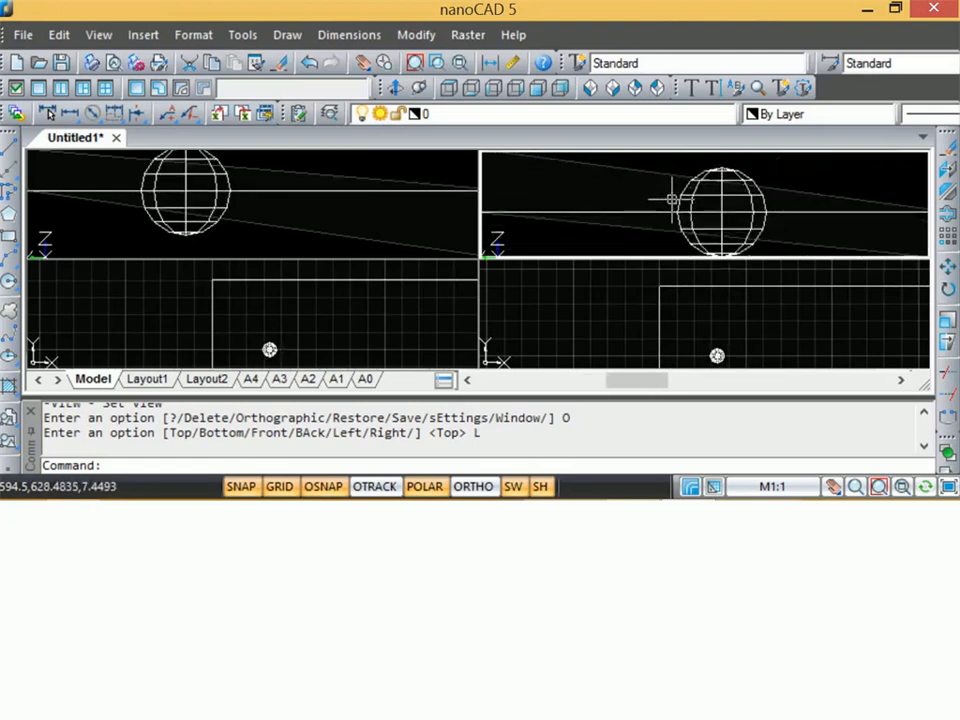
pyautogui.click(500, 98)
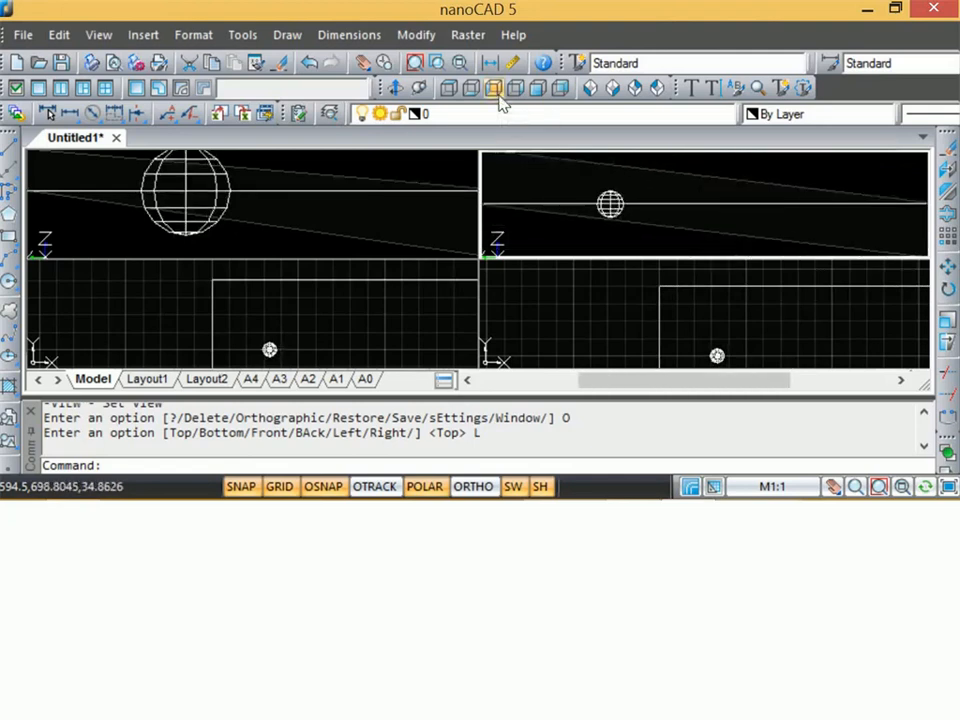
pyautogui.scroll(2, 558, 177)
pyautogui.scroll(-2, 669, 203)
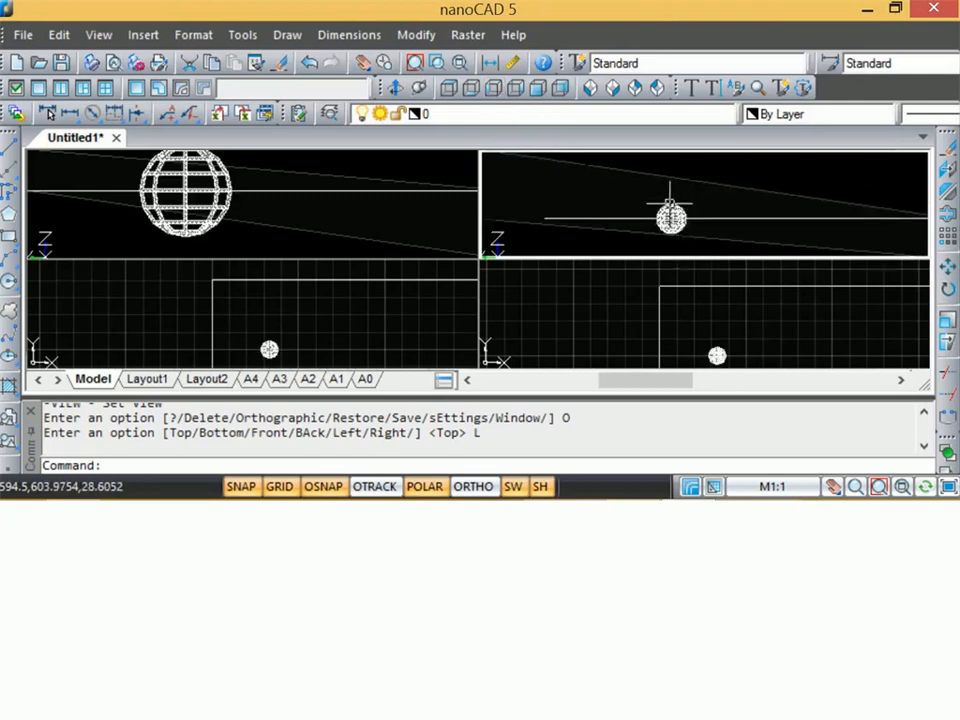
pyautogui.scroll(2, 664, 254)
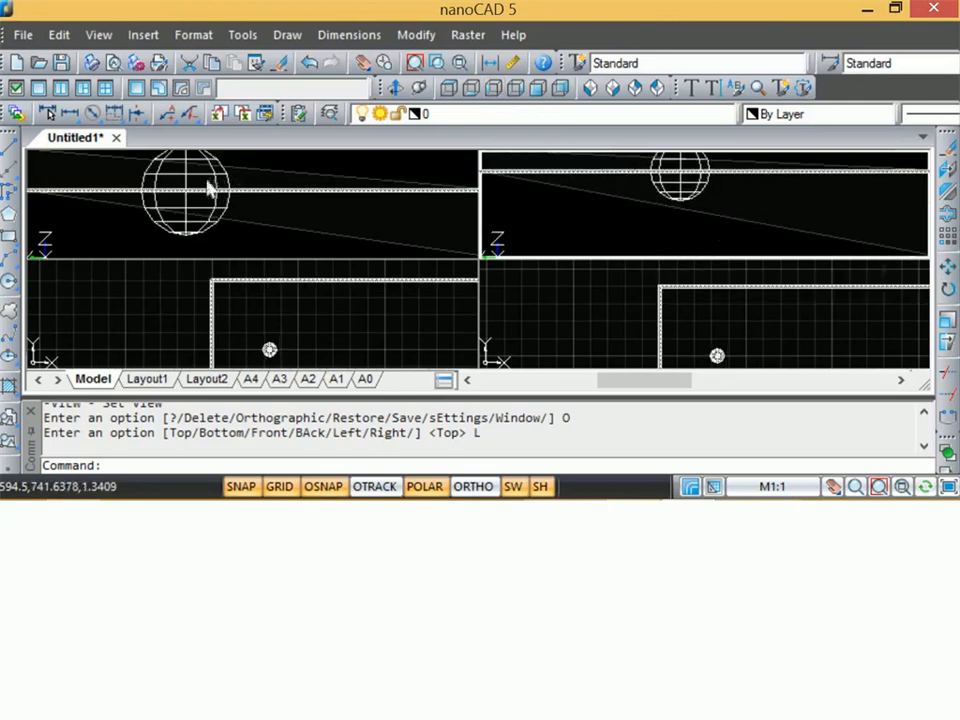
# Step: Activate the upper-left viewport and set it to the front view
pyautogui.click(259, 208)
pyautogui.scroll(-4, 259, 208)
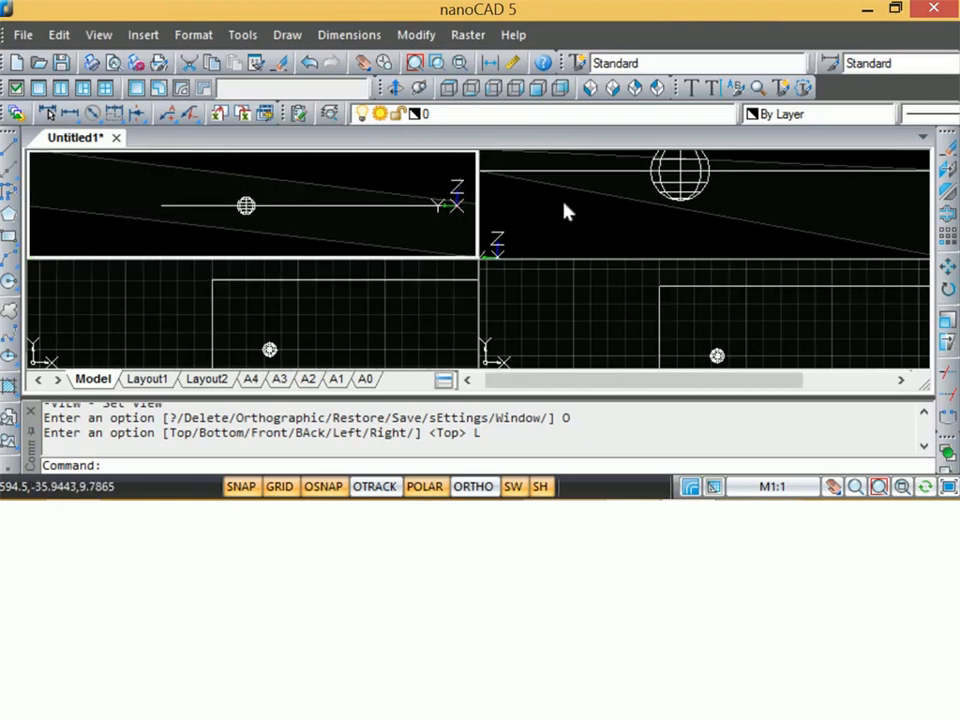
pyautogui.click(540, 89)
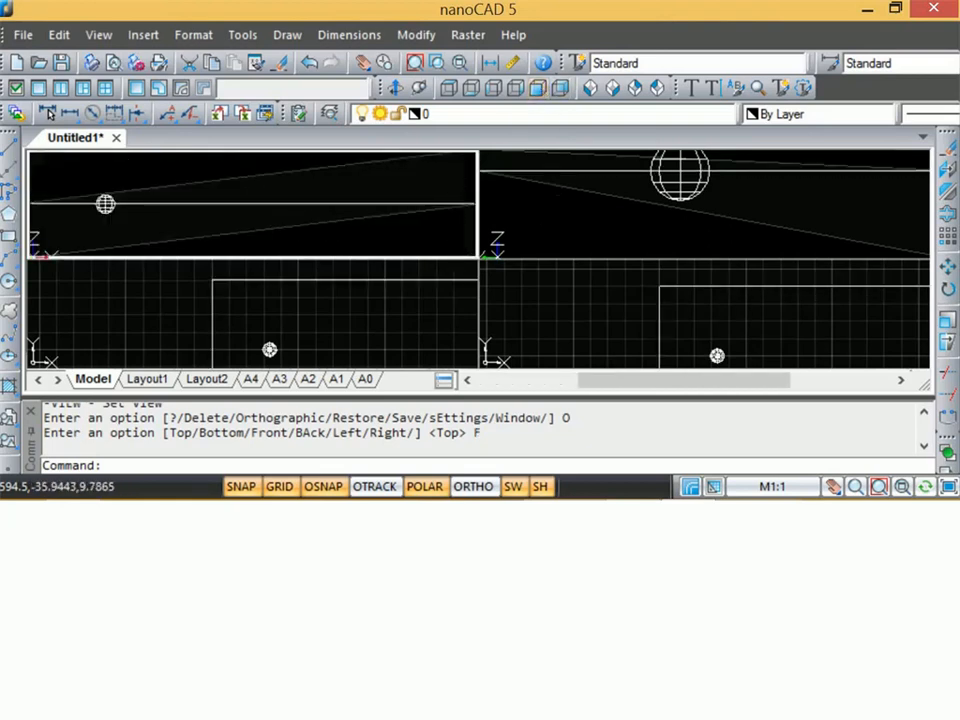
# Step: Activate the lower-left viewport and try to show the sphere there in the back view
pyautogui.click(364, 349)
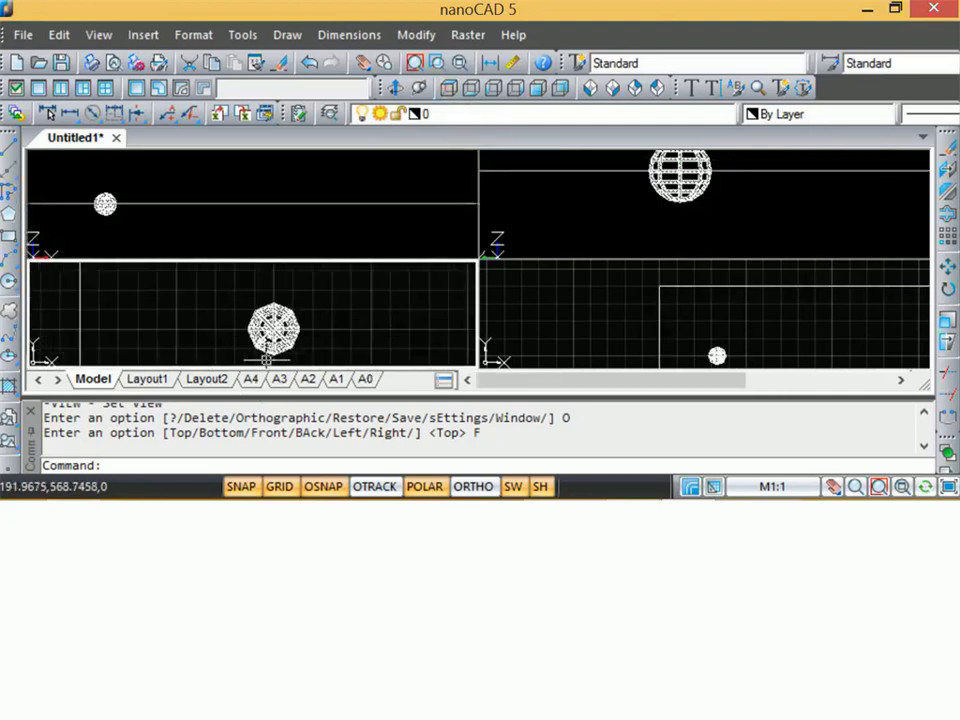
pyautogui.click(560, 88)
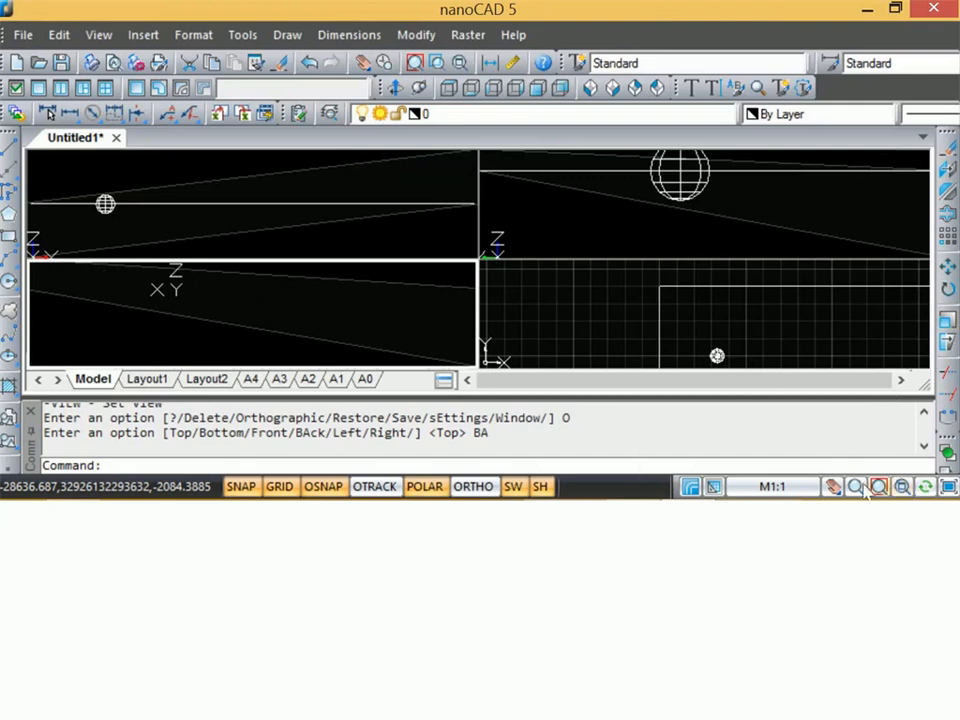
pyautogui.moveTo(287, 307); pyautogui.dragTo(129, 319)
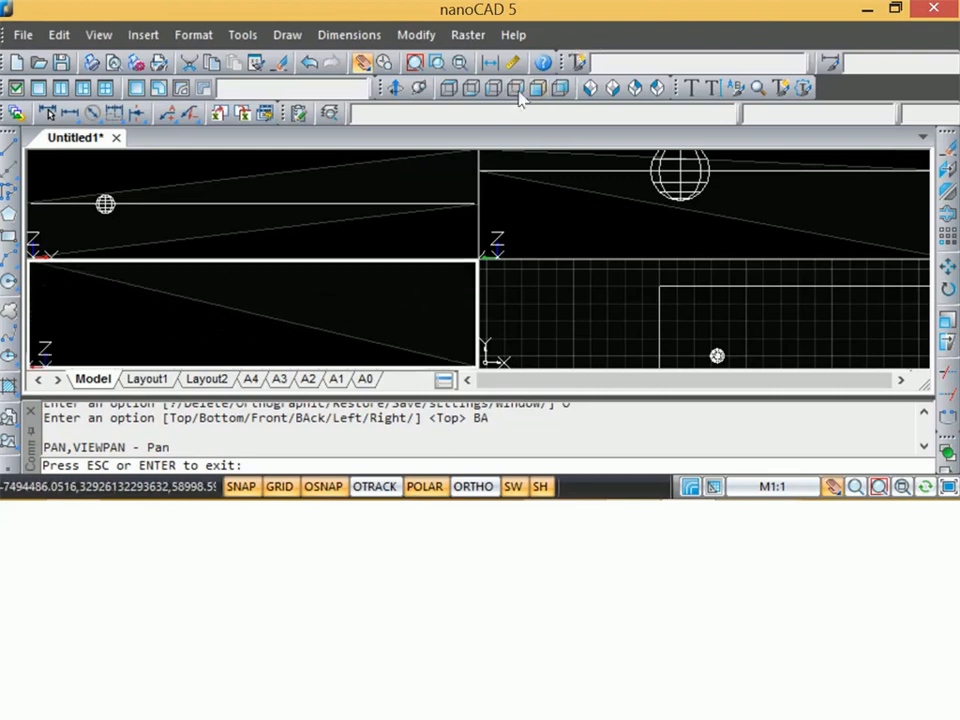
# Step: Switch the lower-left viewport through the top, bottom, left and front views in turn
pyautogui.click(448, 88)
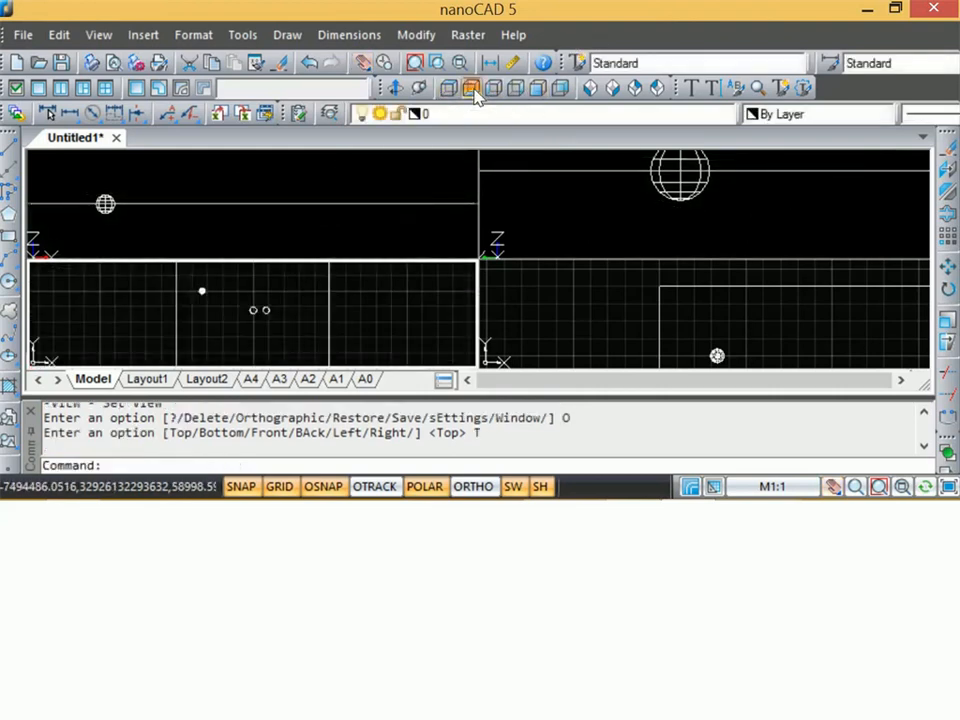
pyautogui.click(472, 88)
pyautogui.click(494, 88)
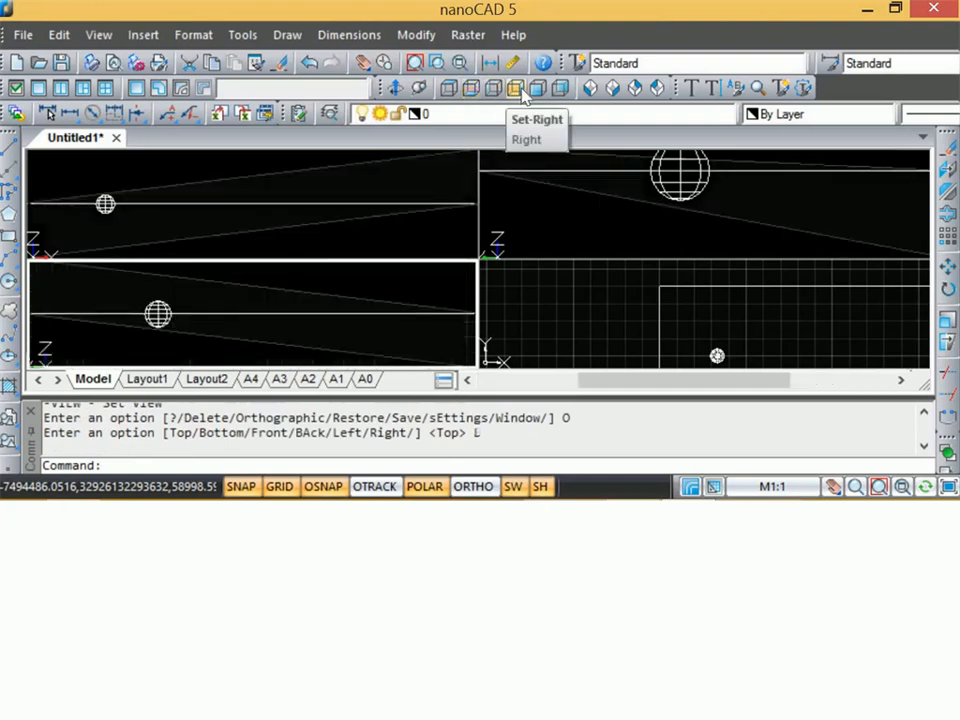
pyautogui.click(536, 90)
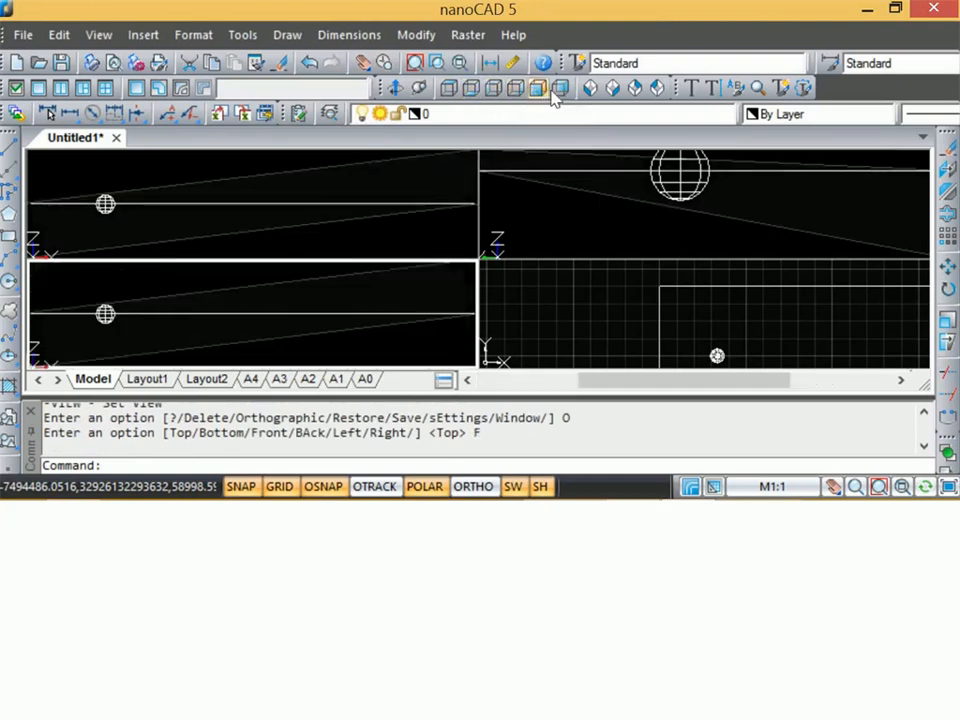
# Step: Set the lower-left viewport to the back view and enlarge the sphere in it
pyautogui.click(559, 89)
pyautogui.scroll(3, 416, 327)
pyautogui.scroll(-2, 406, 319)
pyautogui.scroll(3, 426, 291)
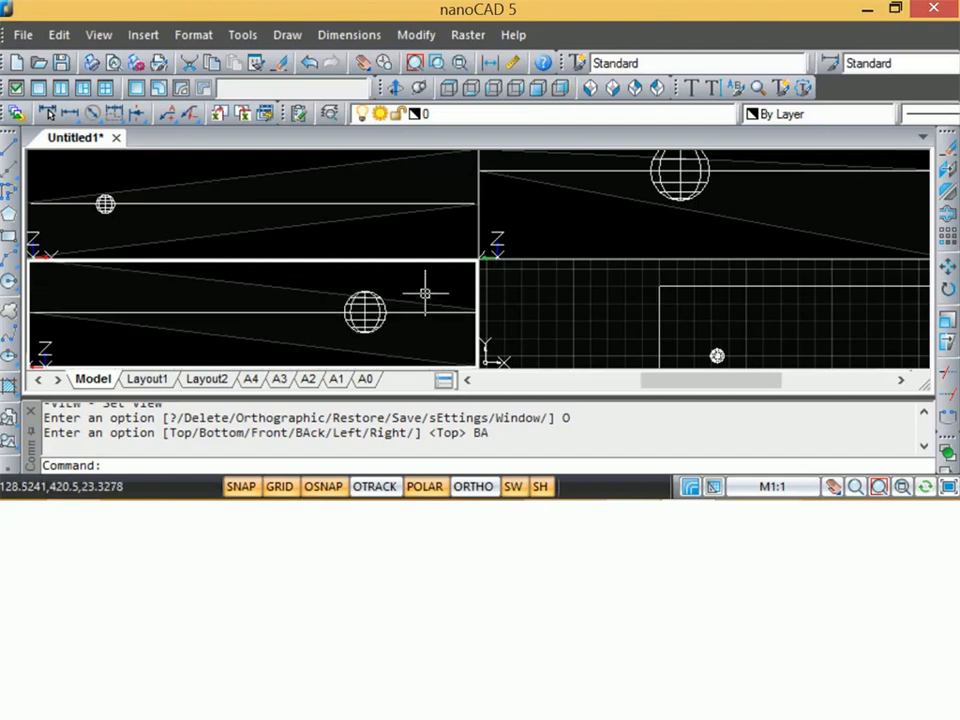
pyautogui.scroll(-1, 420, 310)
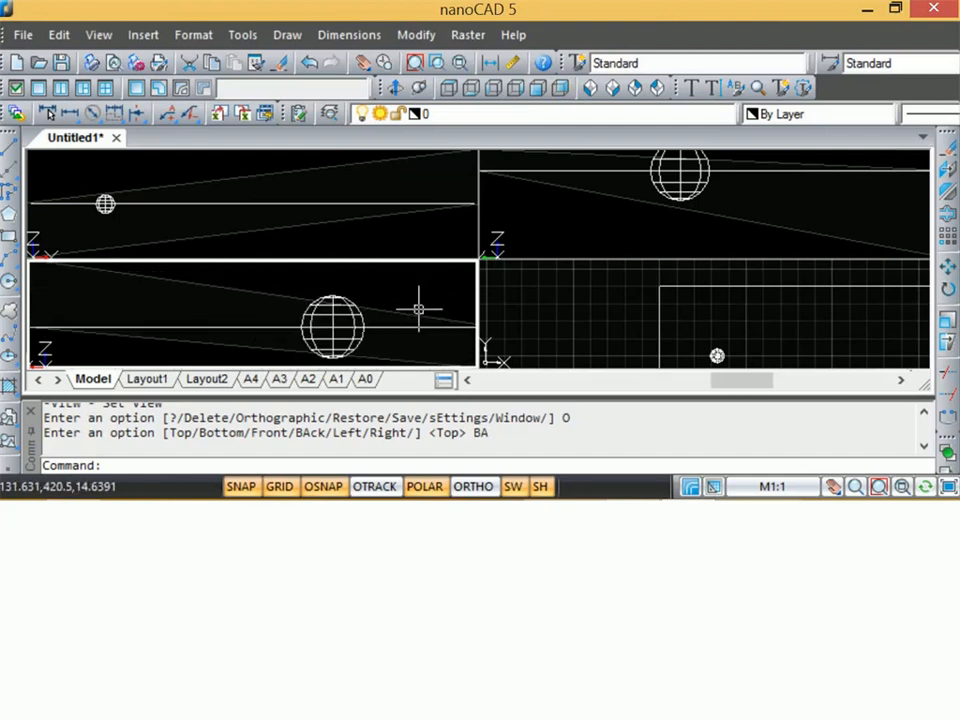
# Step: Enlarge the sphere's top view in the lower-right viewport and convert the four viewports into a single one showing that view
pyautogui.click(728, 358)
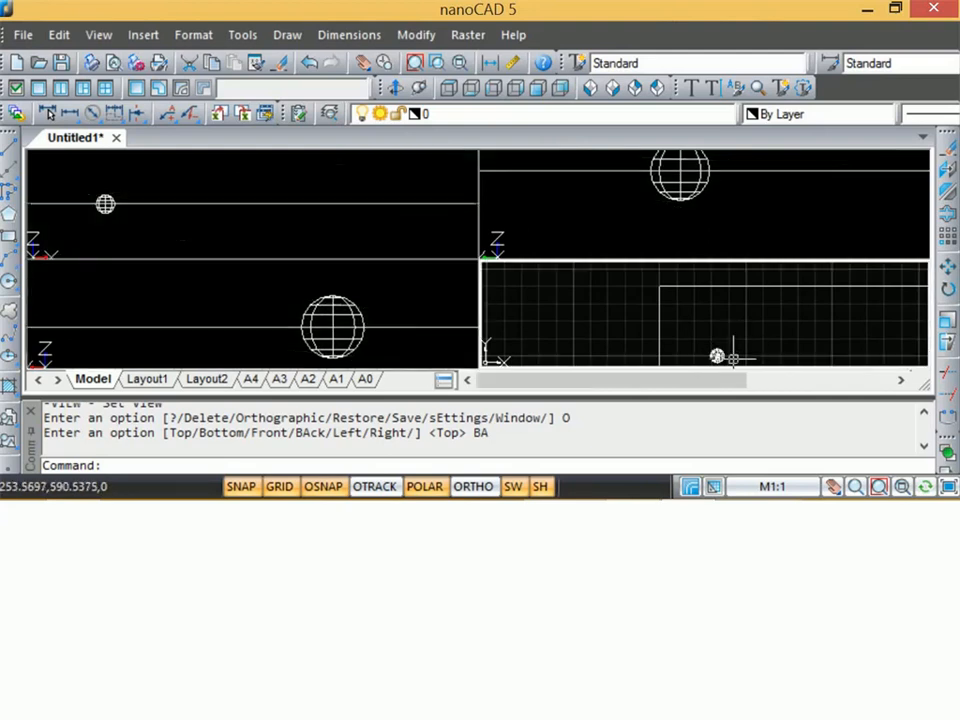
pyautogui.scroll(5, 733, 358)
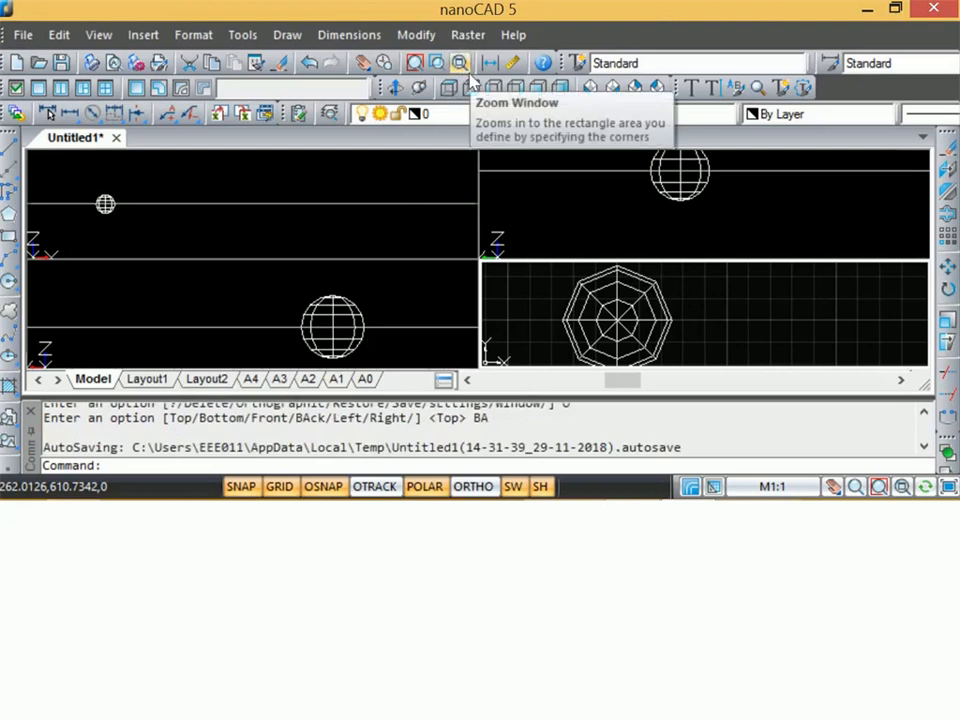
pyautogui.click(38, 89)
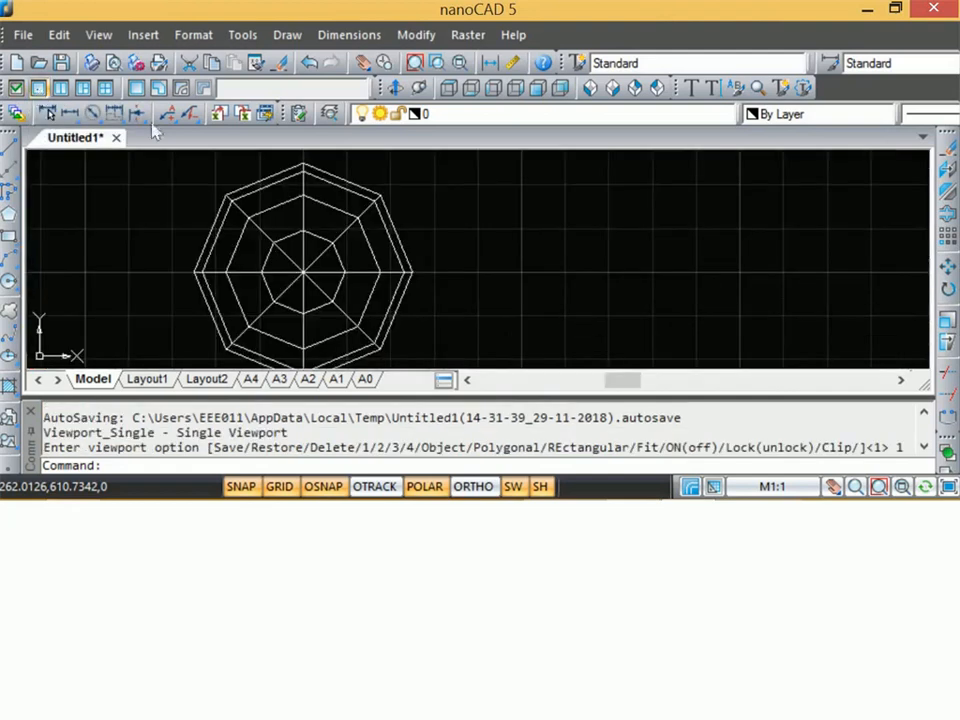
pyautogui.scroll(-7, 374, 237)
pyautogui.scroll(3, 444, 262)
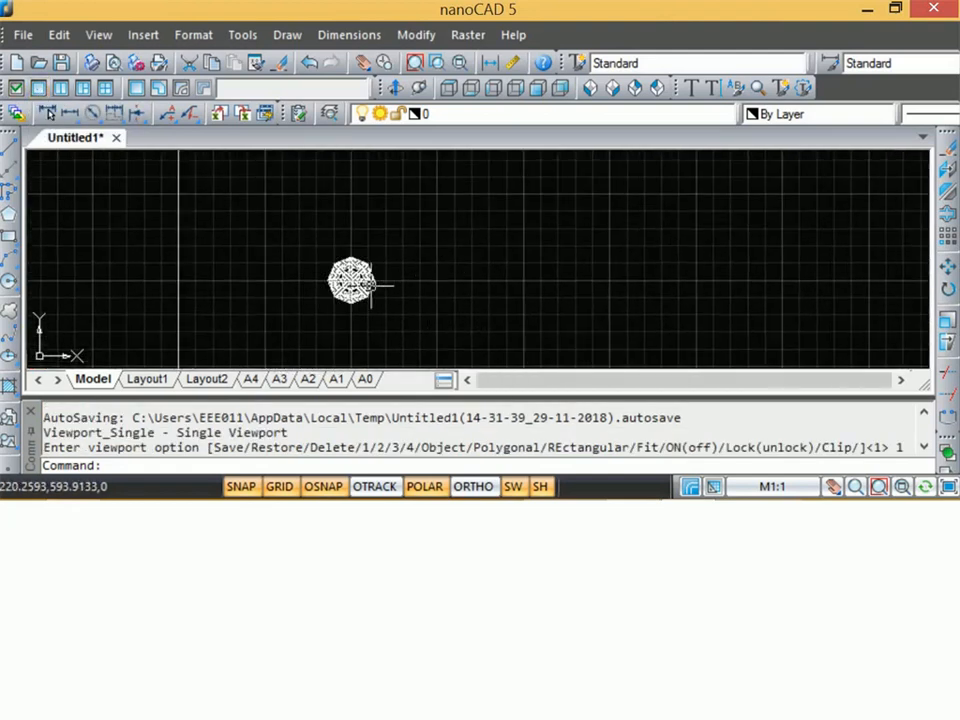
pyautogui.scroll(4, 354, 302)
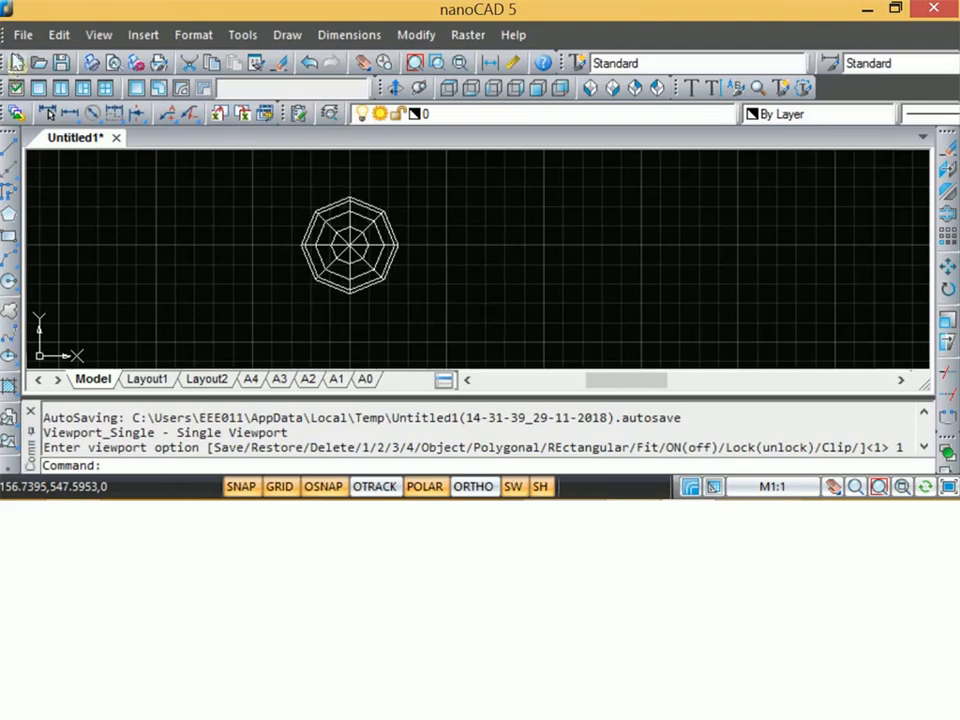
# Step: Save the drawing as Untitled1.dwg in the Documents folder, in AutoCAD 2013 compatible format
pyautogui.click(22, 34)
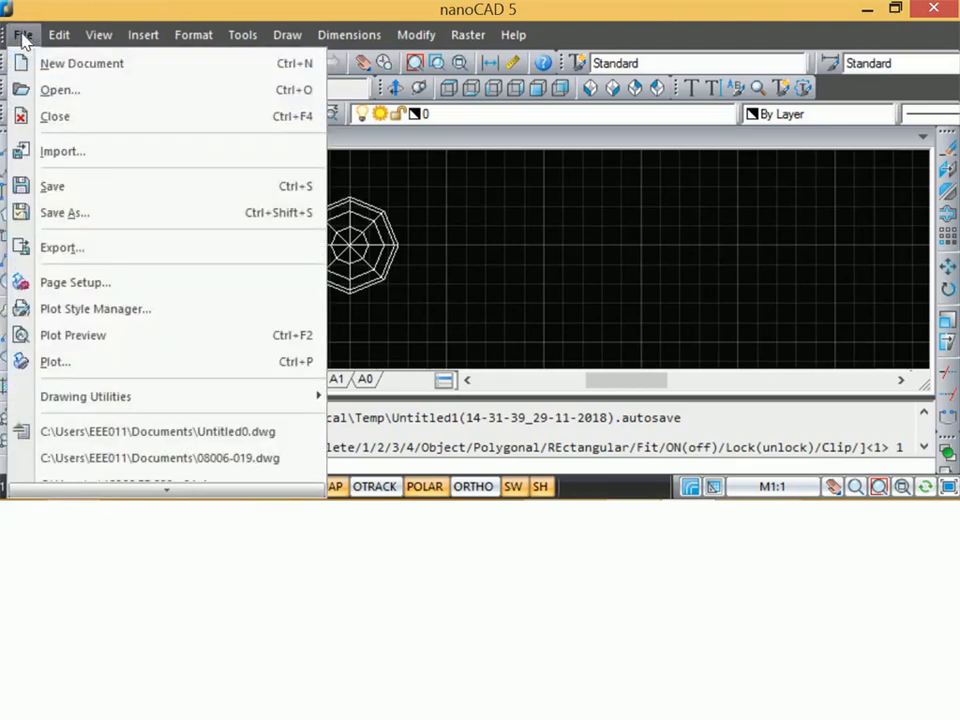
pyautogui.click(97, 192)
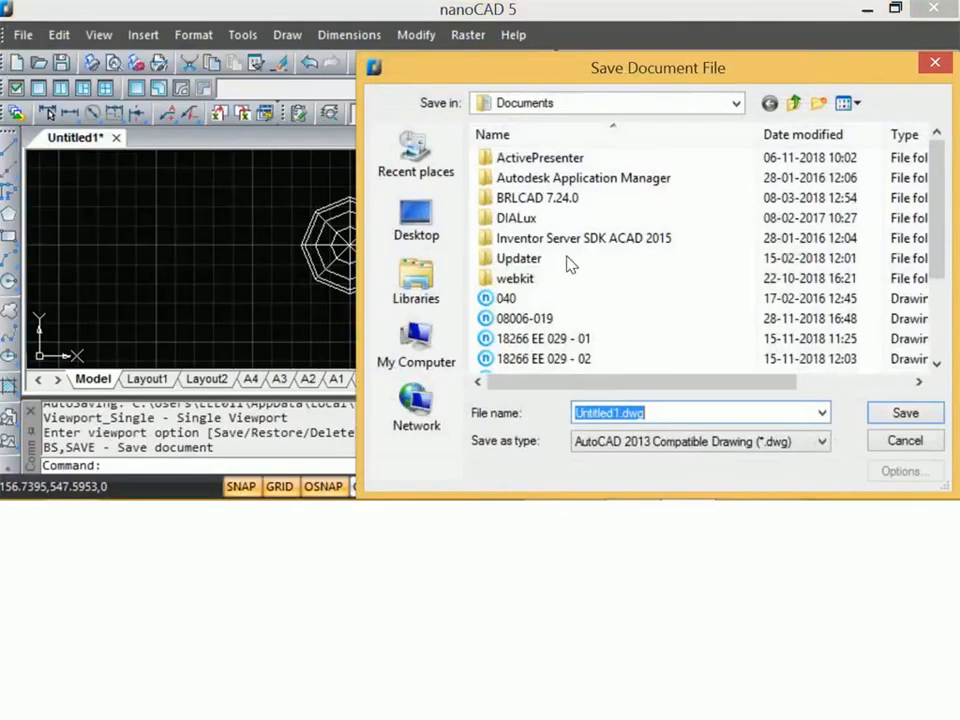
pyautogui.click(912, 416)
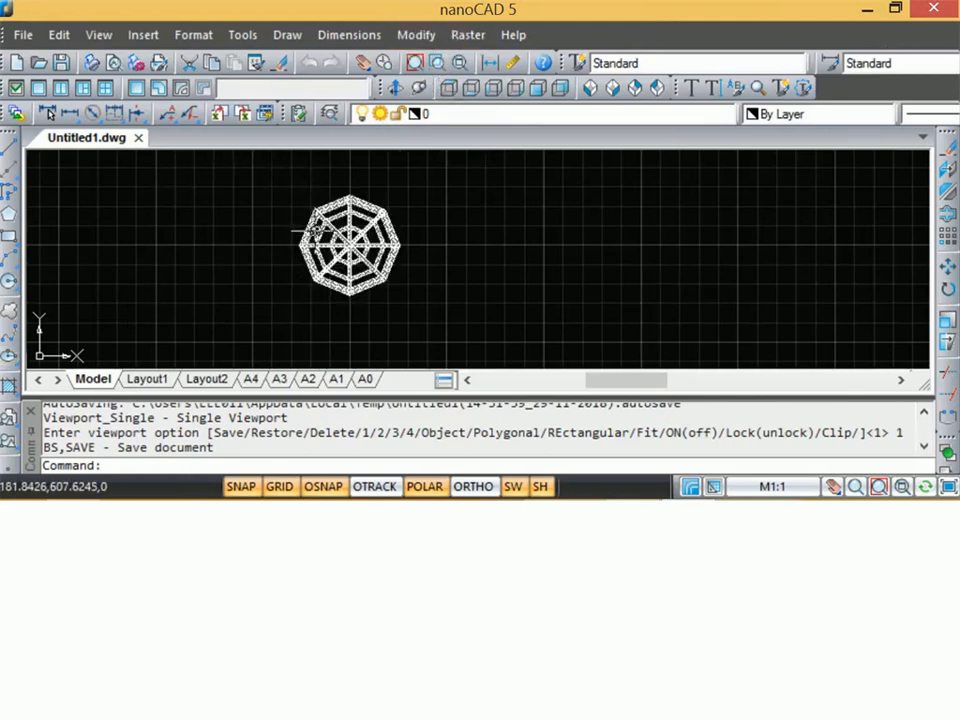
pyautogui.moveTo(313, 232)
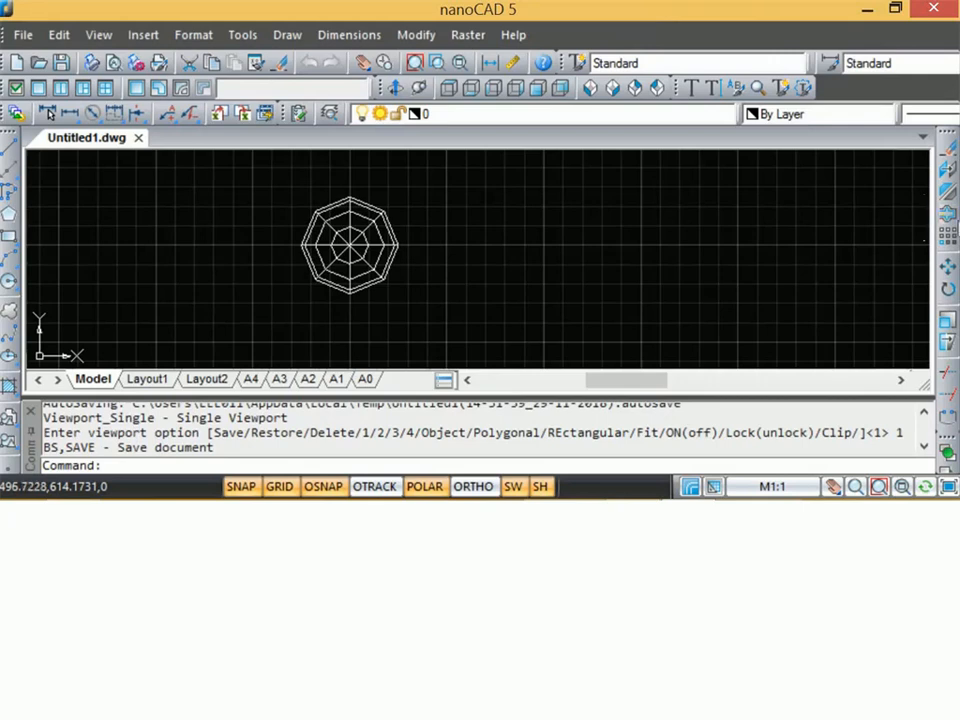